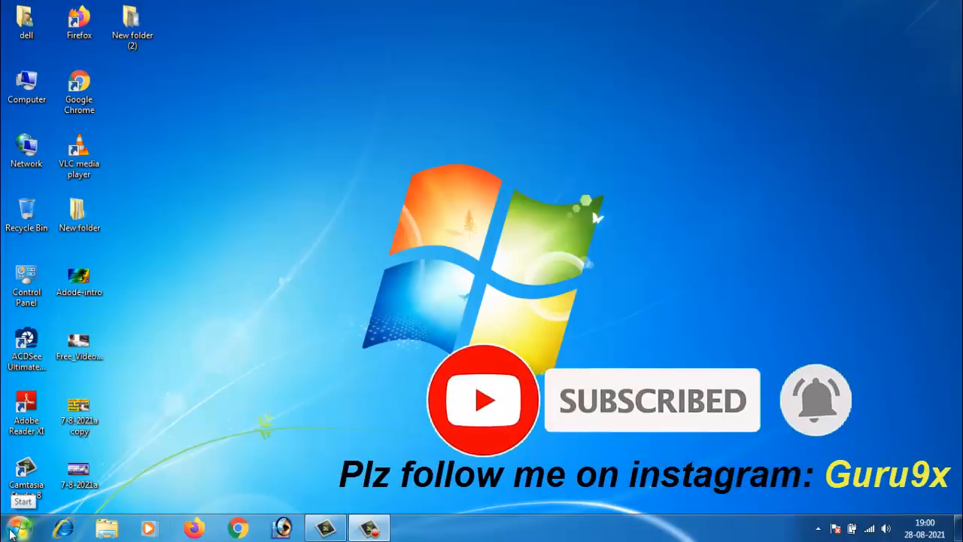
# Step: Open Microsoft Office Word 2007 with a new blank document
pyautogui.click(15, 532)
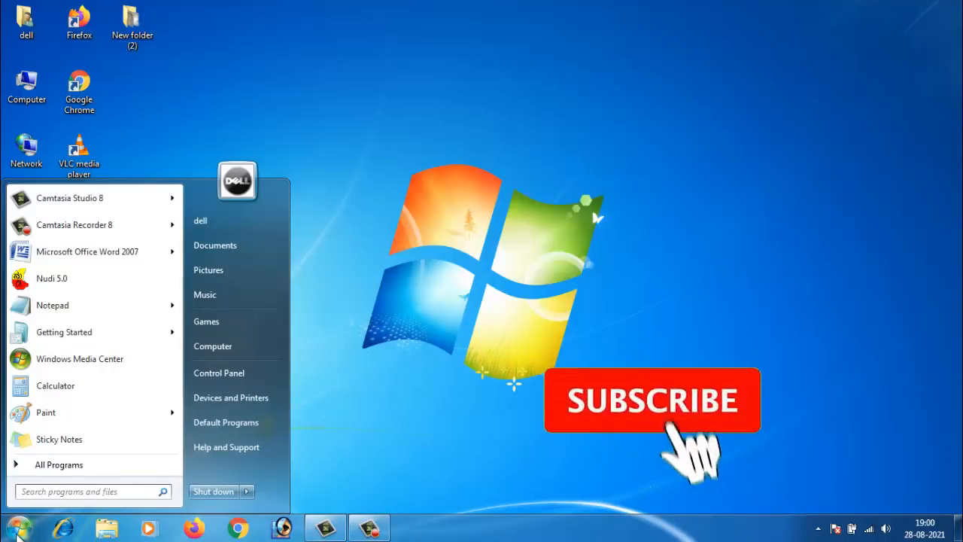
pyautogui.click(16, 533)
pyautogui.click(17, 532)
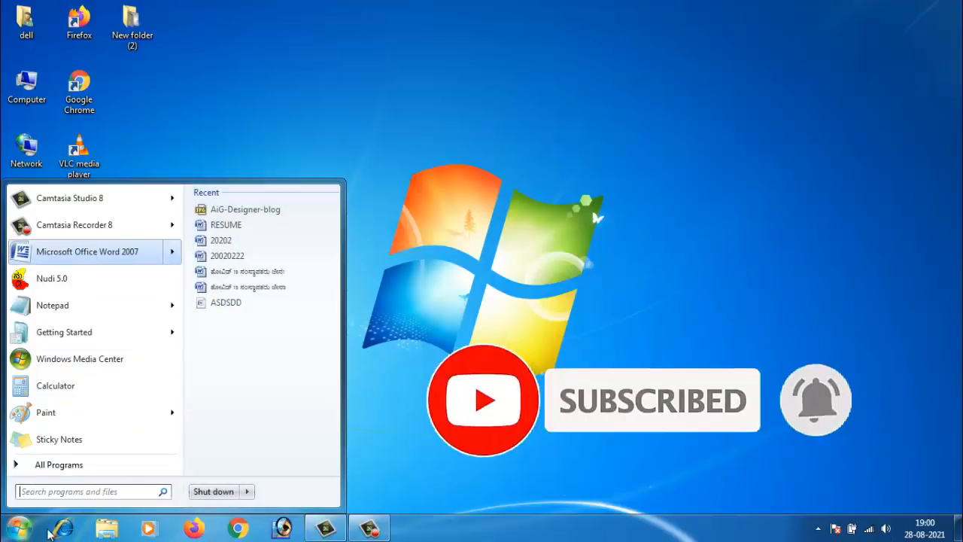
pyautogui.click(21, 531)
pyautogui.click(23, 532)
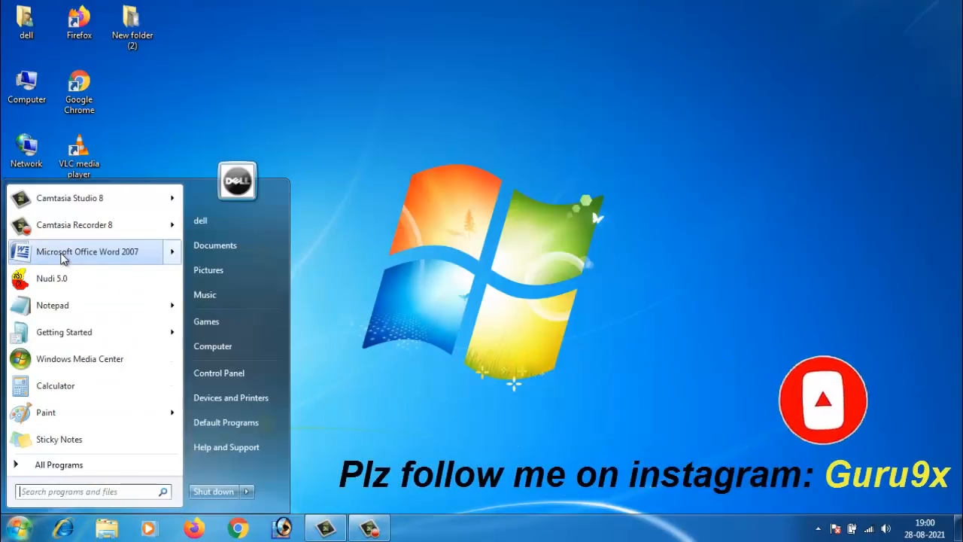
pyautogui.moveTo(67, 255)
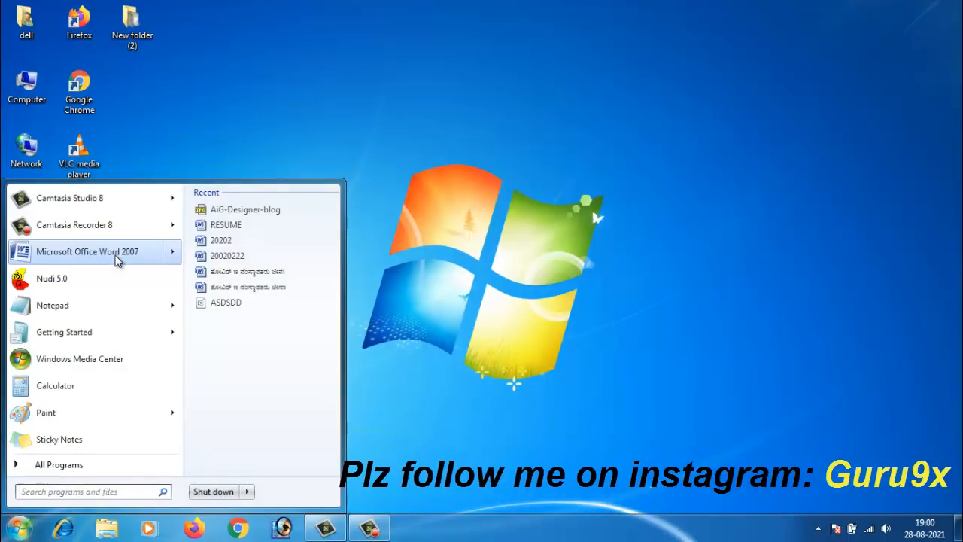
pyautogui.click(116, 258)
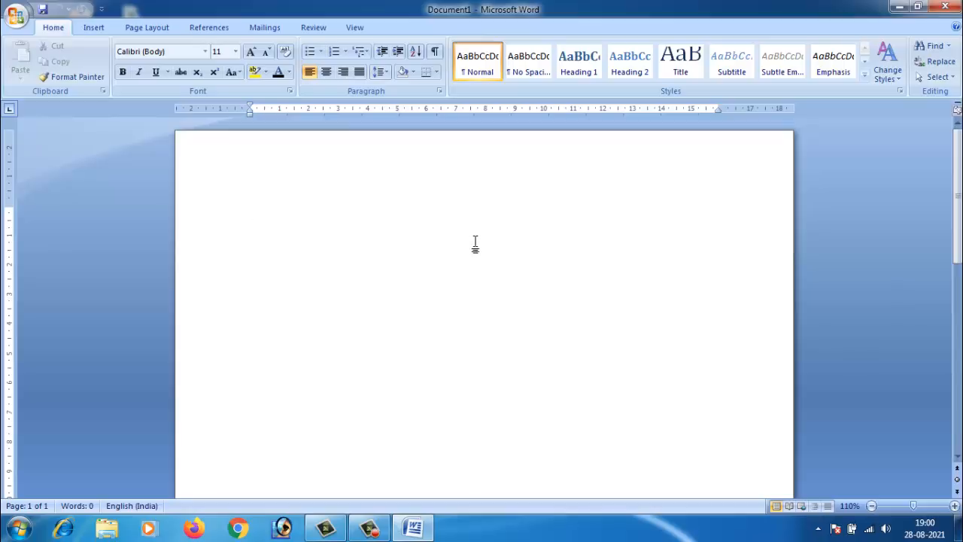
# Step: Set the blank document's paper size to A4 (21 cm x 29.7 cm)
pyautogui.click(159, 29)
pyautogui.click(188, 80)
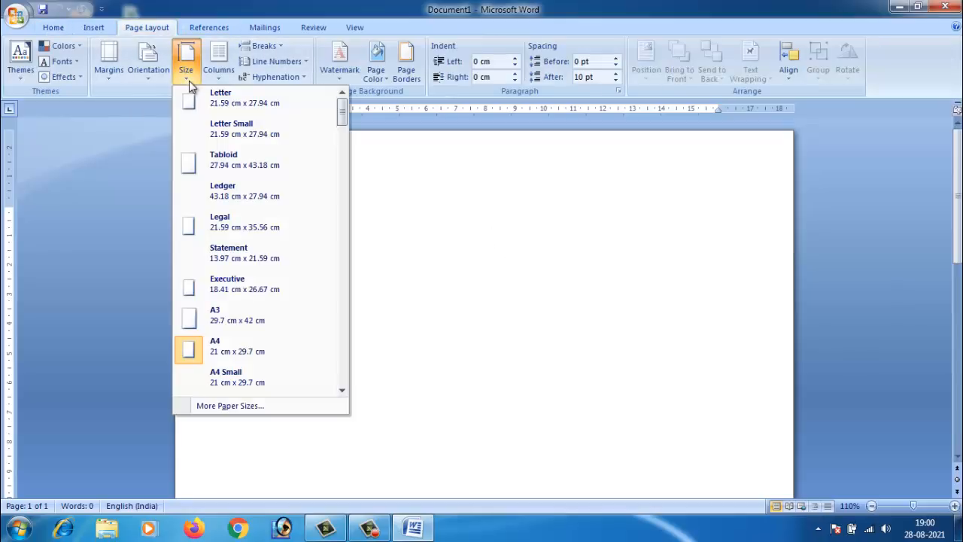
pyautogui.click(234, 349)
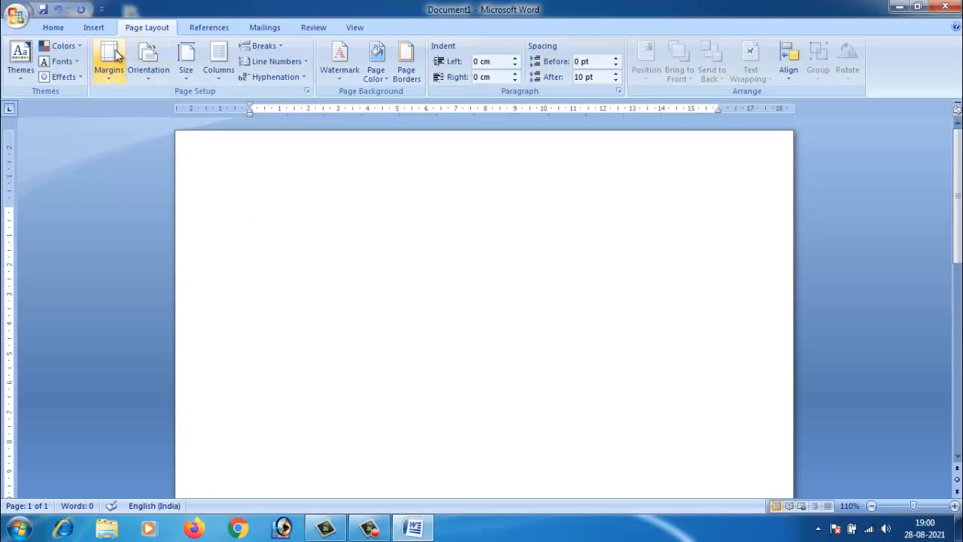
# Step: Increase the font size to 24 for the text at the start of the empty page
pyautogui.click(55, 30)
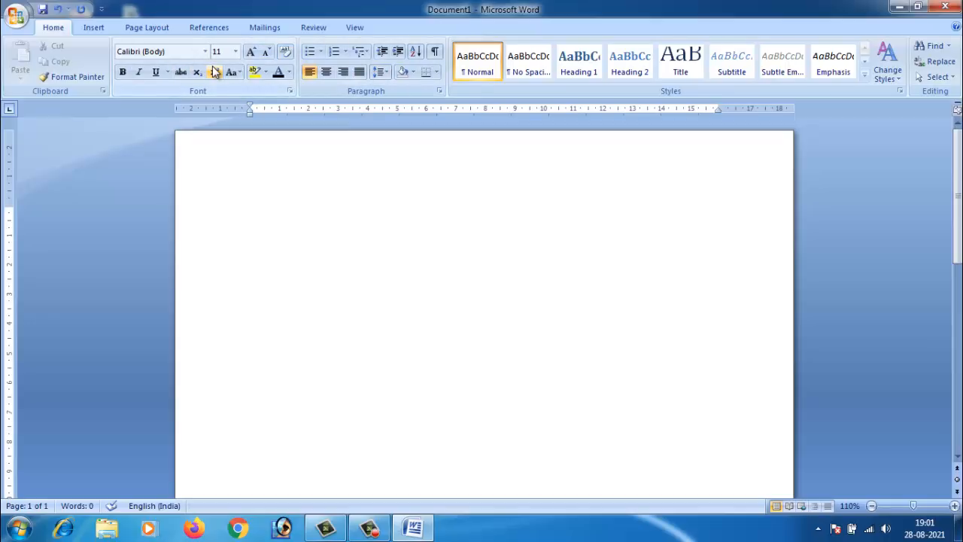
pyautogui.click(251, 52)
pyautogui.click(251, 51)
pyautogui.click(252, 51)
pyautogui.click(251, 51)
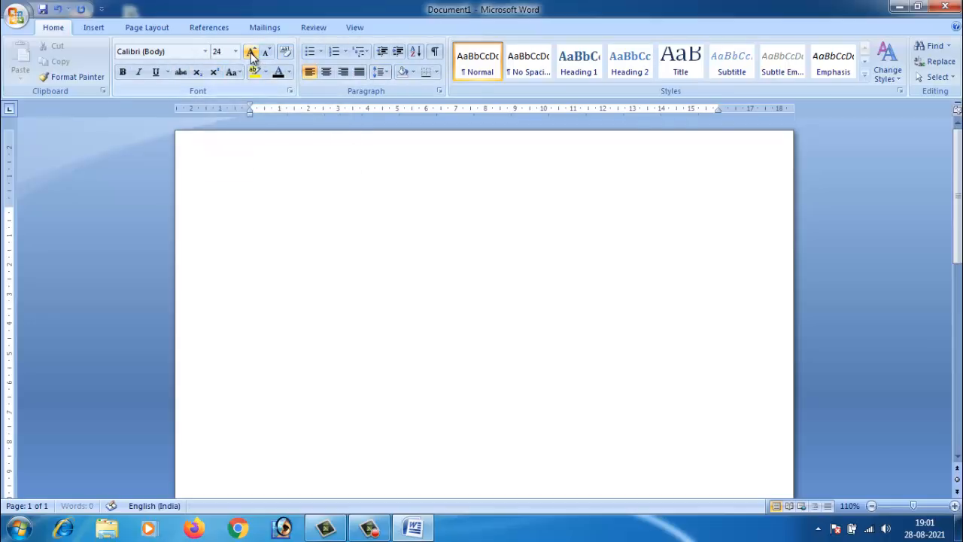
pyautogui.click(251, 51)
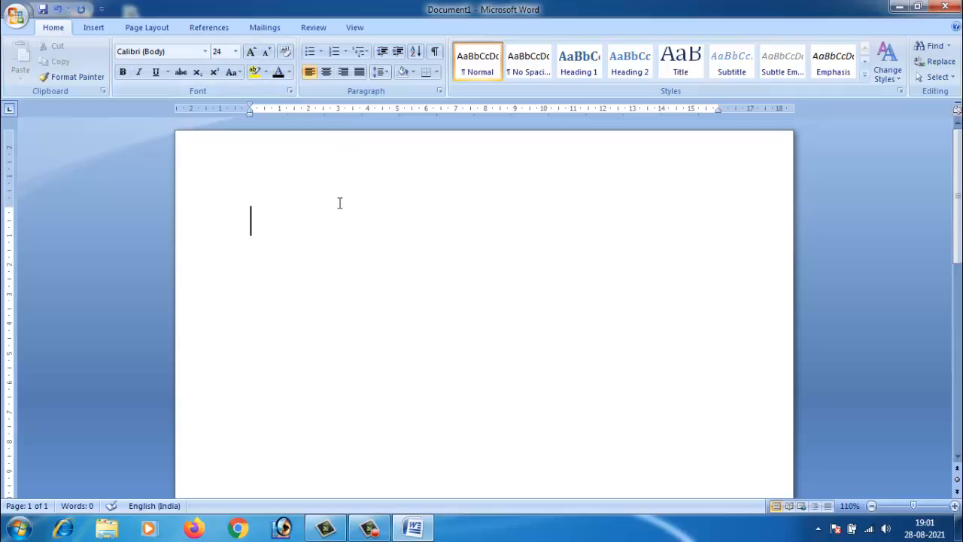
# Step: Enter the title "Resume" on the first line and the label "Name" on the line below it
pyautogui.write('resume')
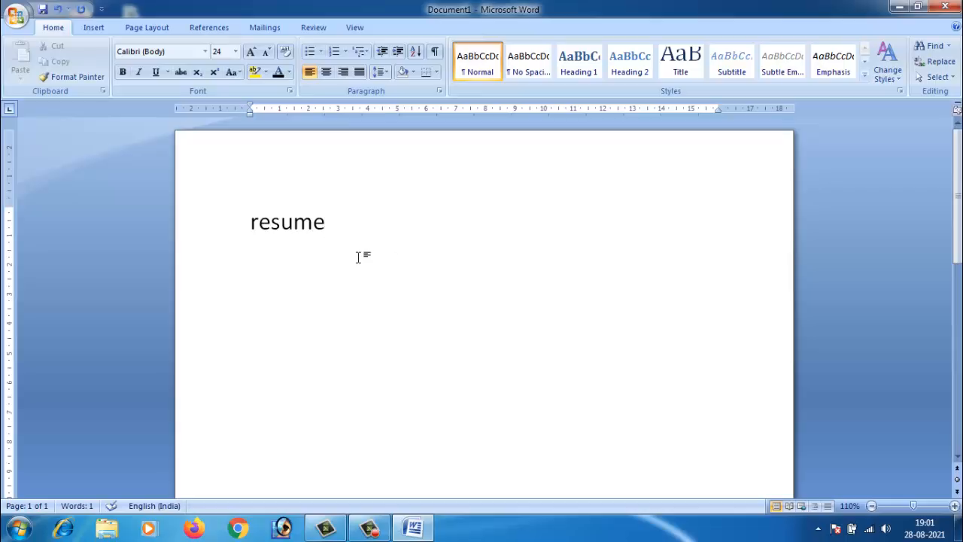
pyautogui.press('Return')
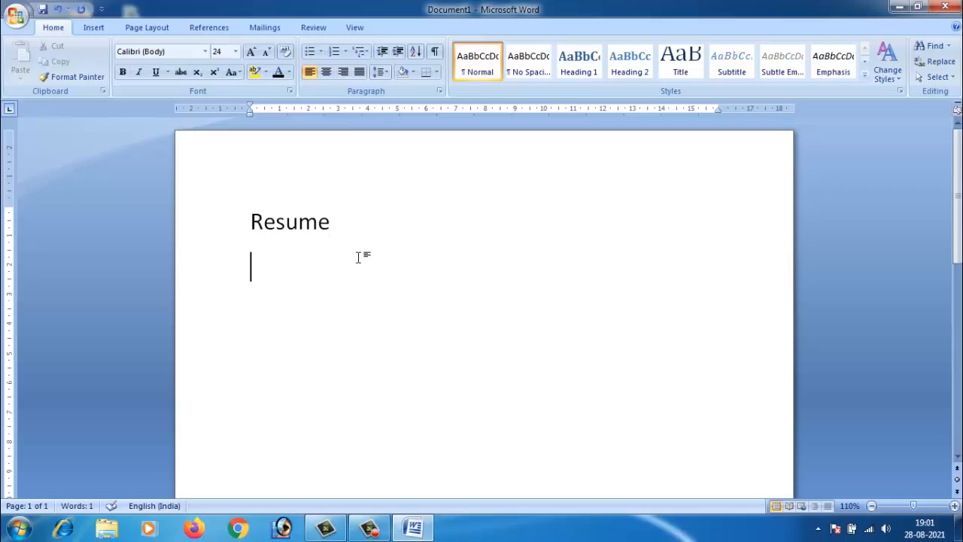
pyautogui.write('name')
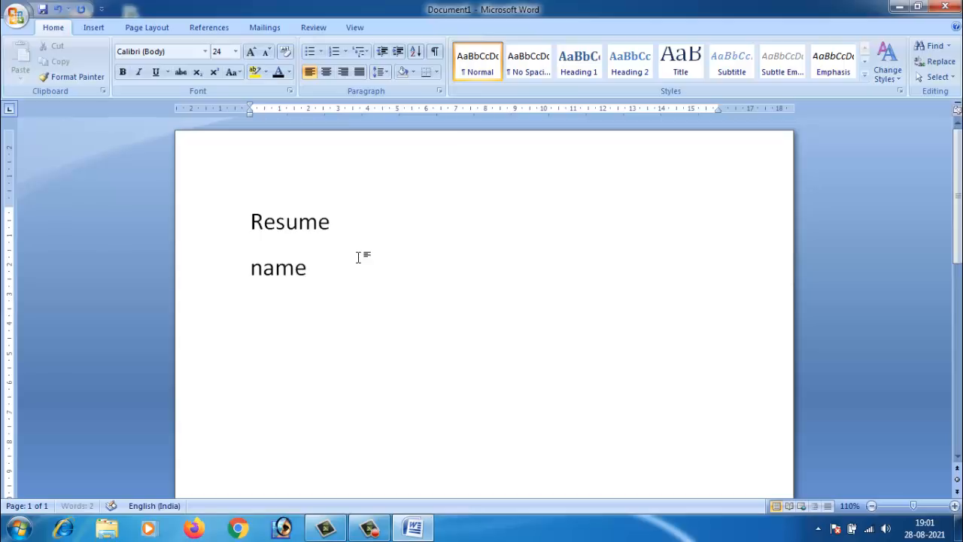
pyautogui.press('Return')
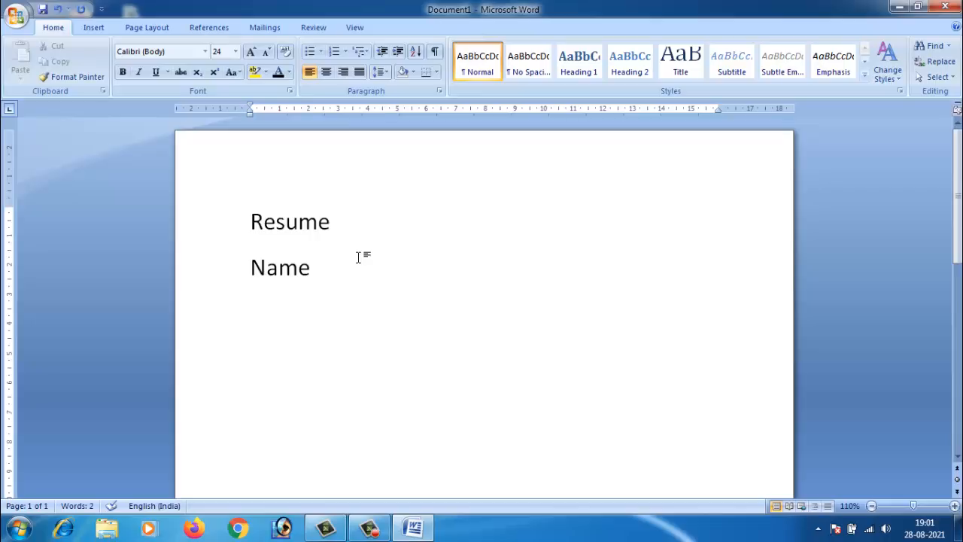
# Step: Add the labels "Fathersname" and "Address" on separate lines below the Name label
pyautogui.write('father')
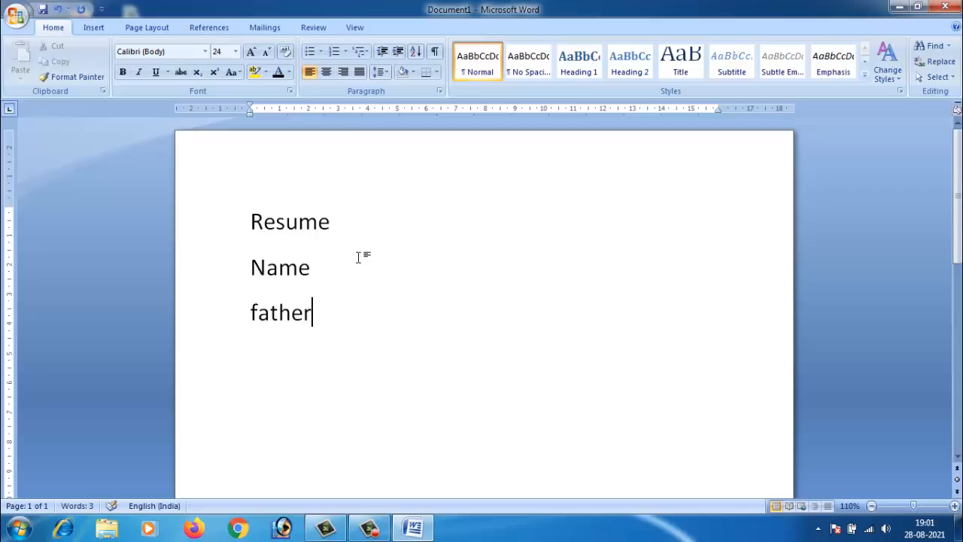
pyautogui.write('sname')
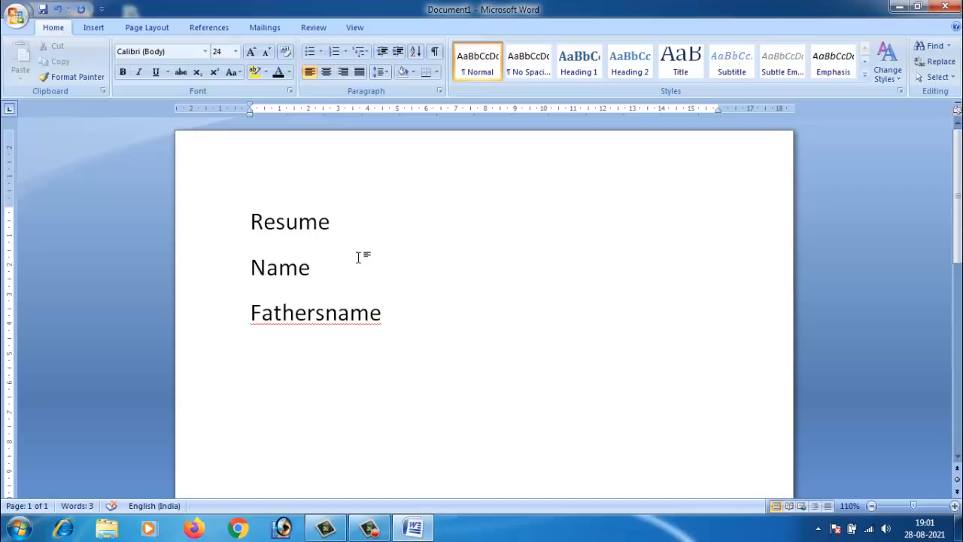
pyautogui.press('Return')
pyautogui.write('address')
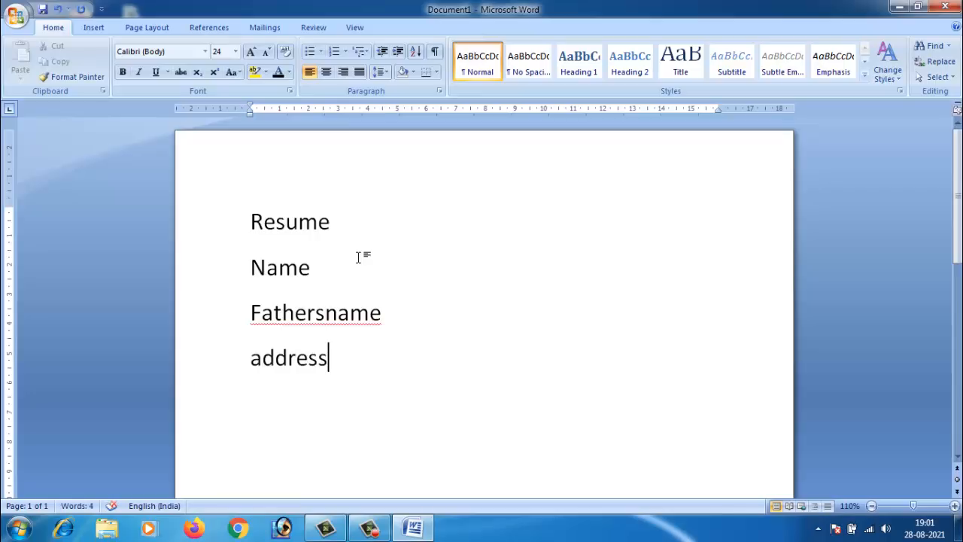
pyautogui.press('Return')
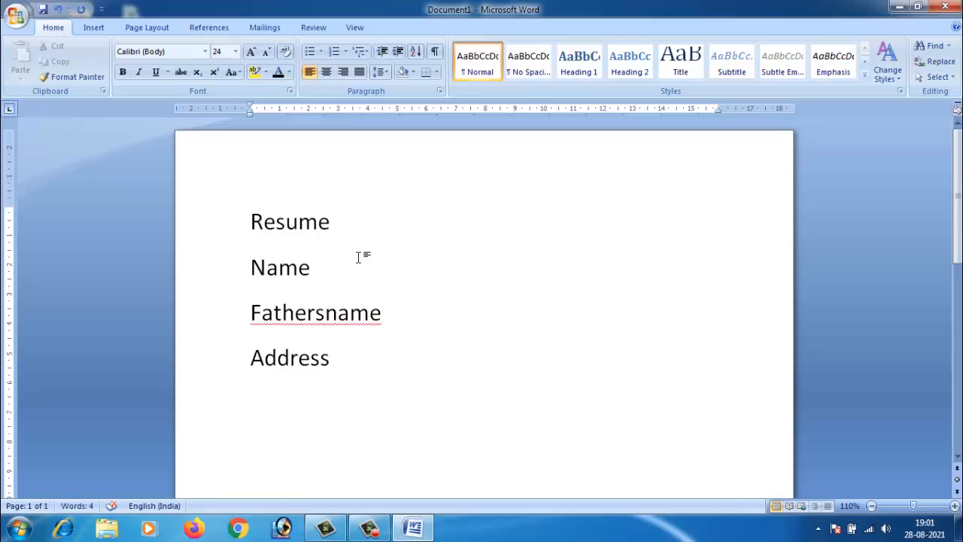
# Step: Add the labels "Date of birth" and "Maritual status" on separate lines below the Address label
pyautogui.write('date ')
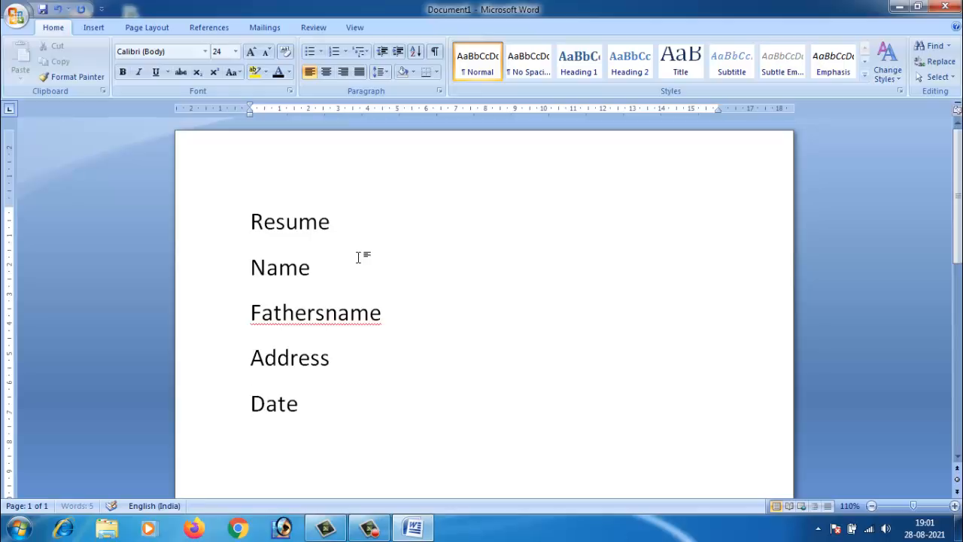
pyautogui.write('of birth')
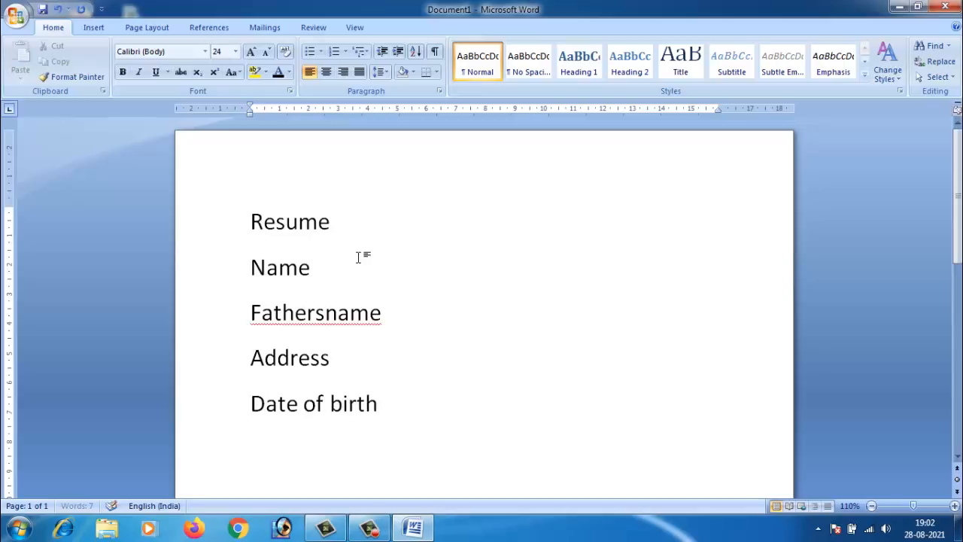
pyautogui.press('Return')
pyautogui.write('mar')
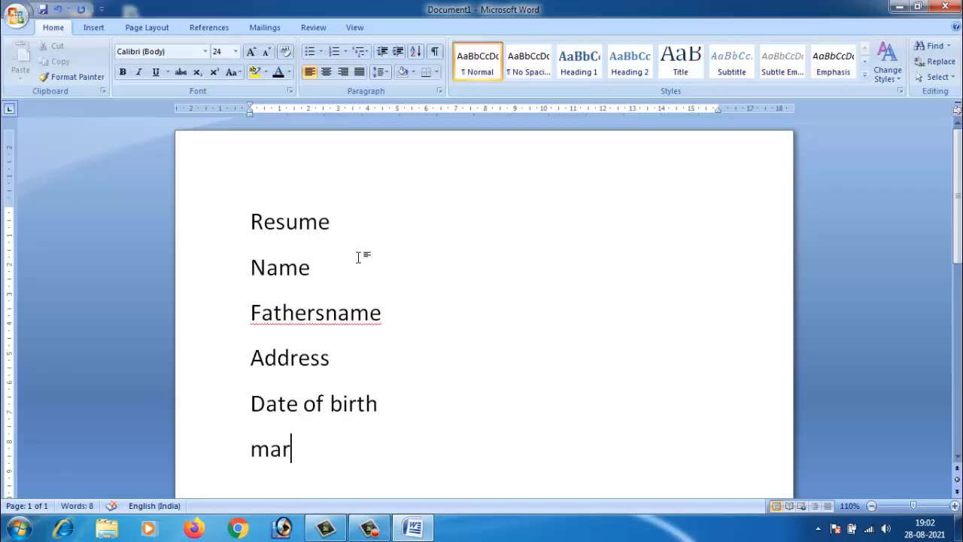
pyautogui.write('itual ')
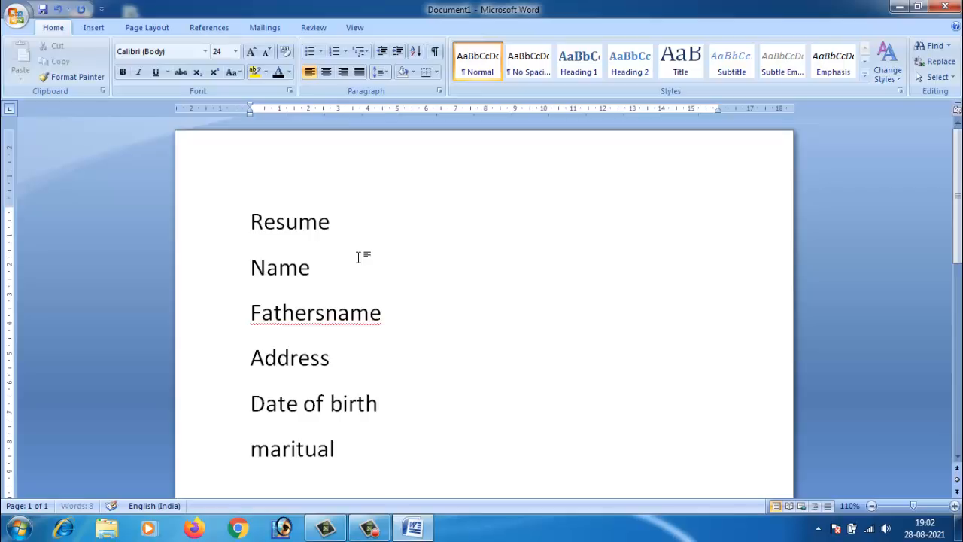
pyautogui.write('sta')
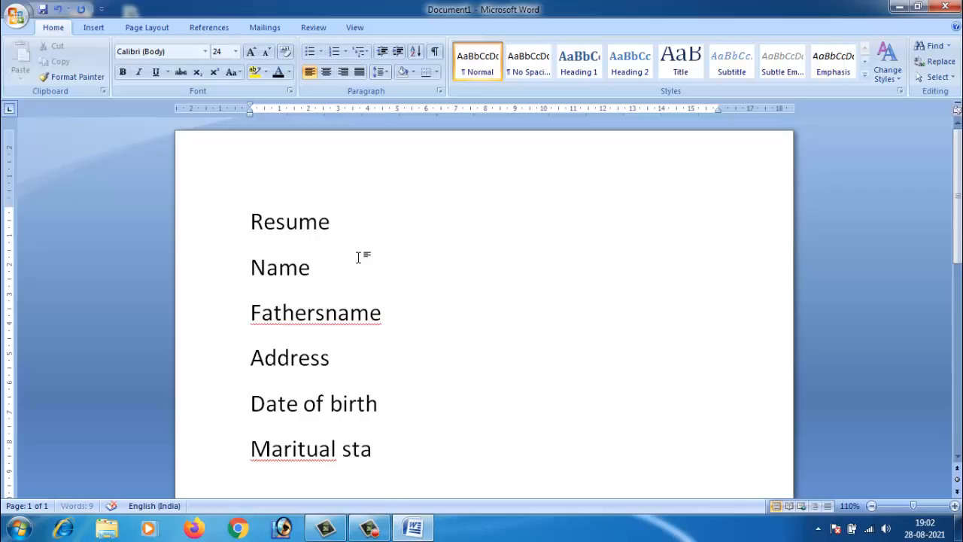
pyautogui.write('tus')
pyautogui.press('Return')
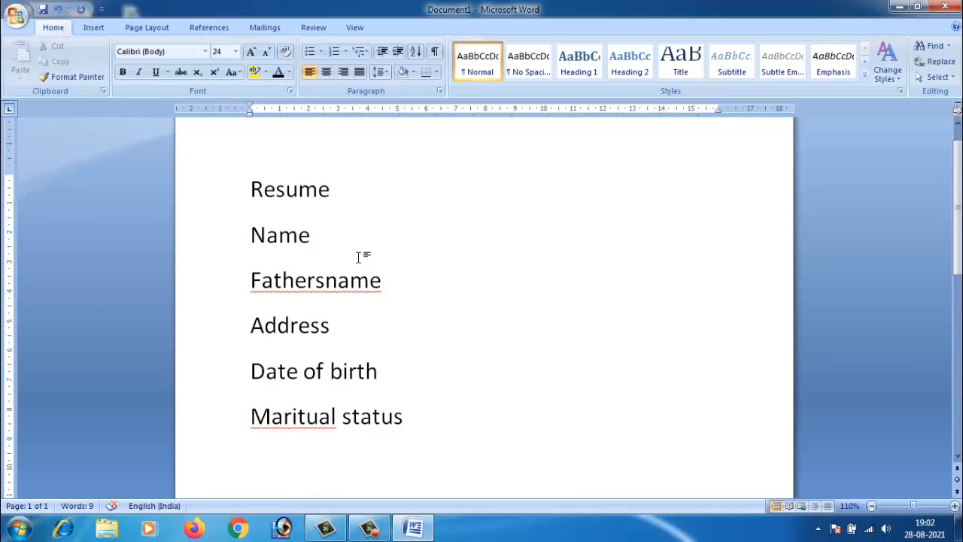
# Step: Add the labels "Nationality" and "Mother tounge" on separate lines below the marital status label
pyautogui.write('nat')
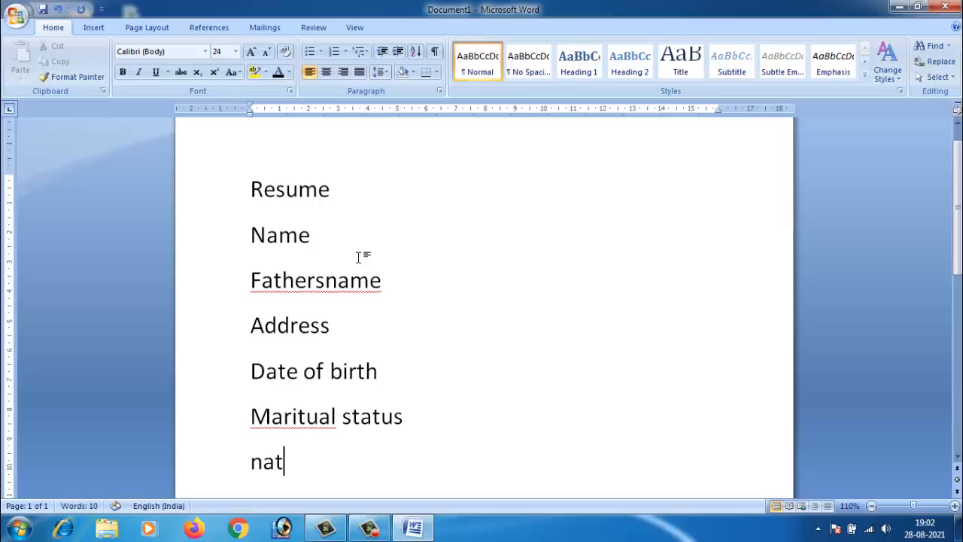
pyautogui.write('ionality')
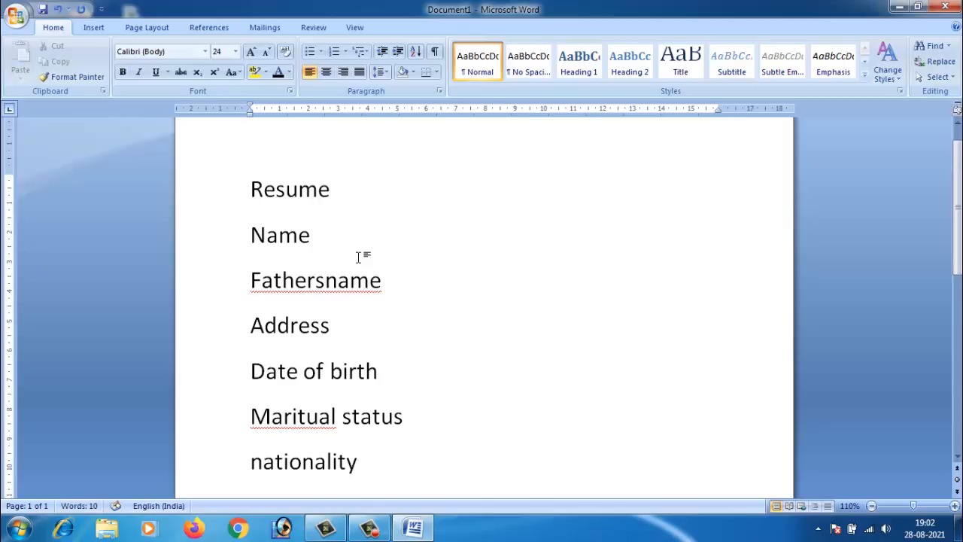
pyautogui.press('Return')
pyautogui.write('m')
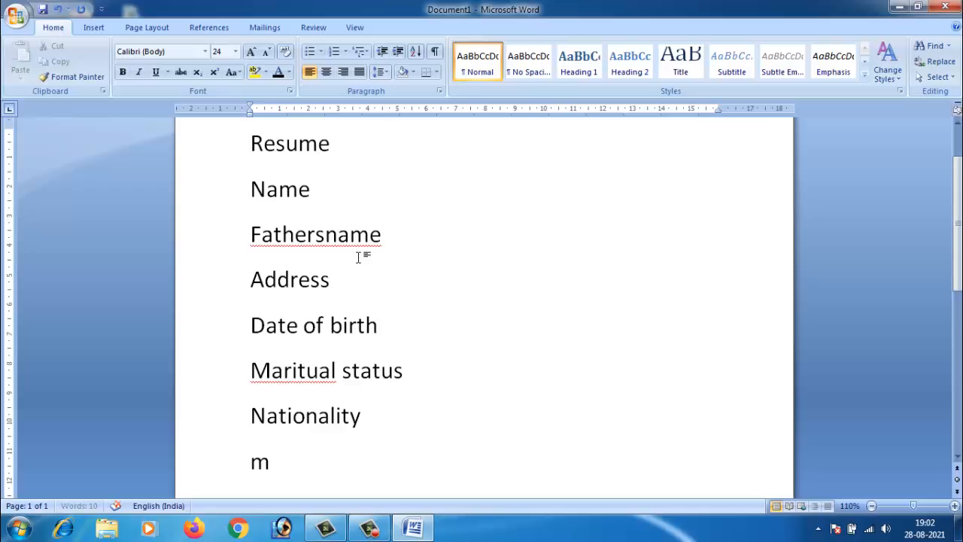
pyautogui.write('other ')
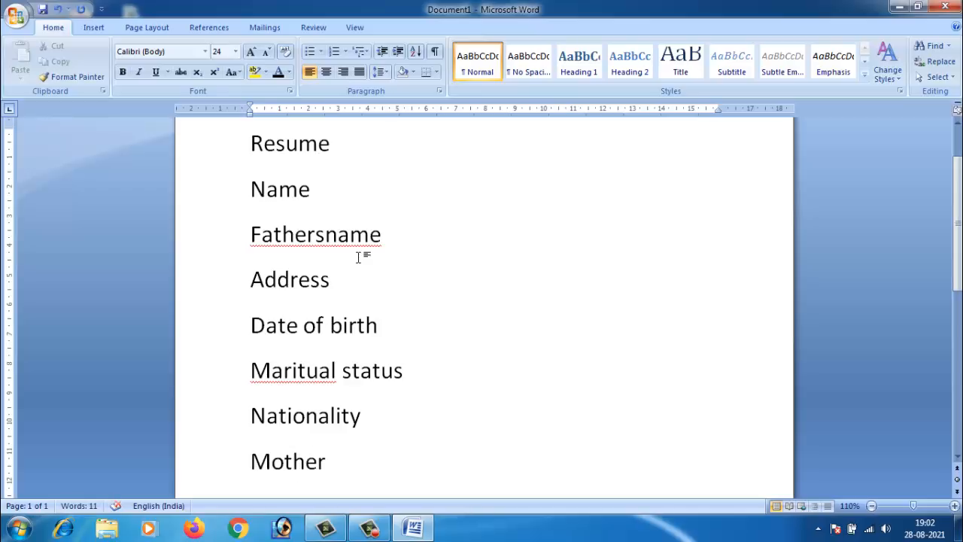
pyautogui.write('t')
pyautogui.write('oun')
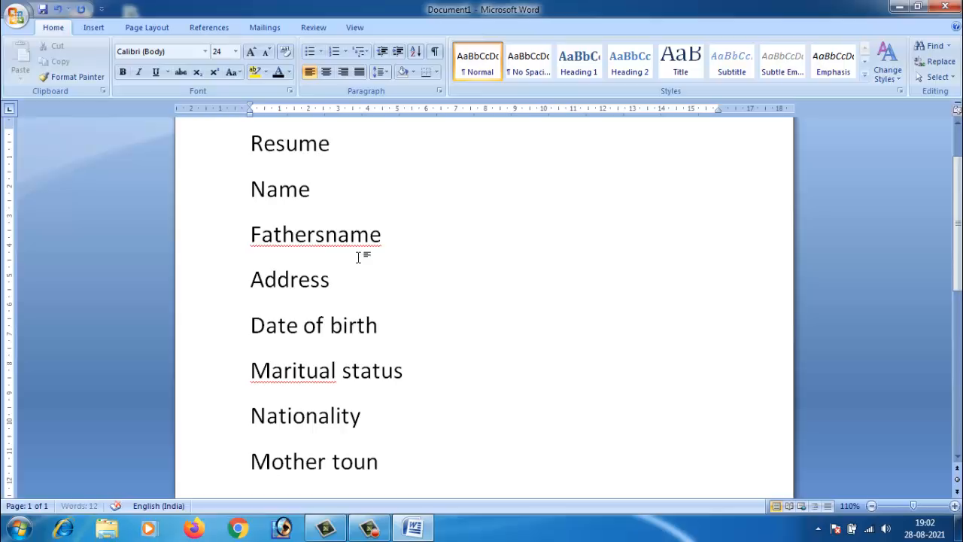
pyautogui.write('ge')
pyautogui.press('Return')
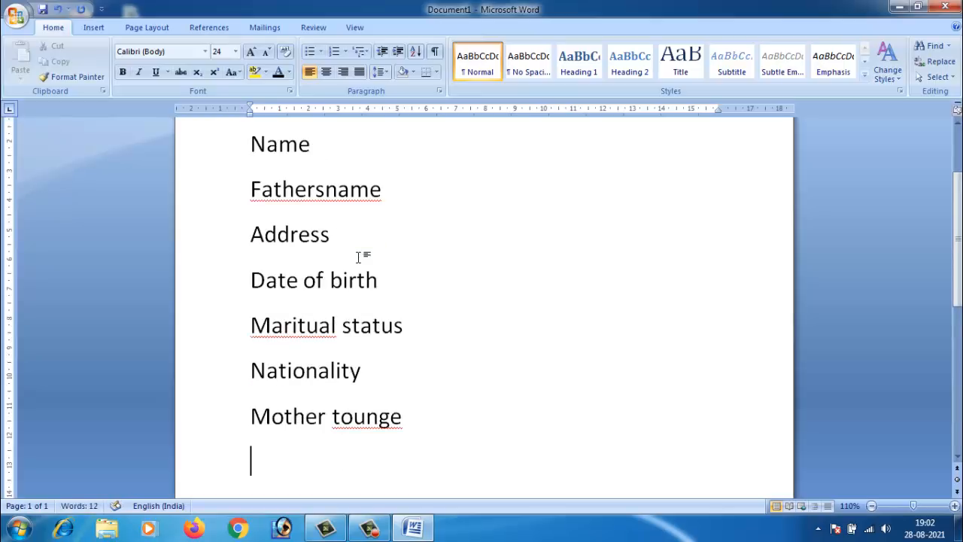
# Step: Add the labels "Language known" and "education" on separate lines at the end of the list
pyautogui.write('lang')
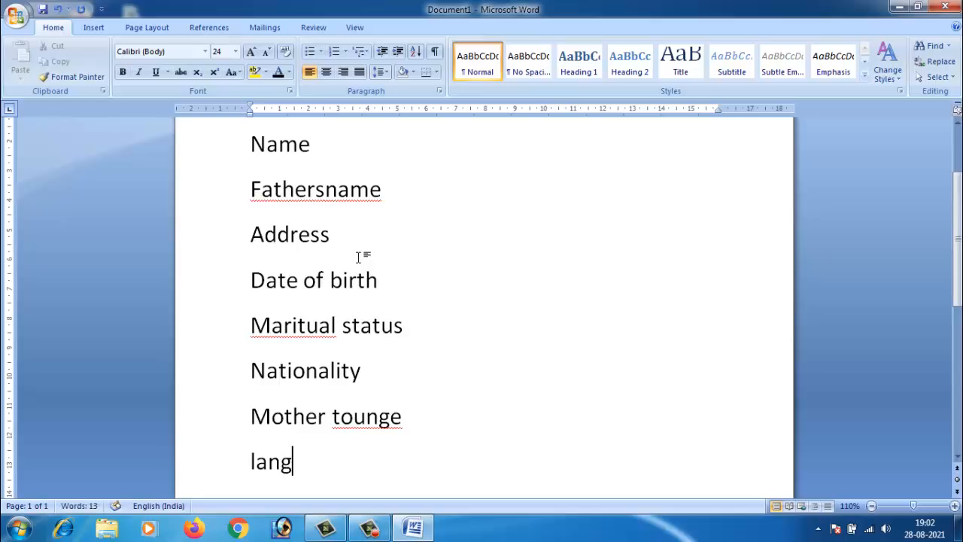
pyautogui.write('uage k')
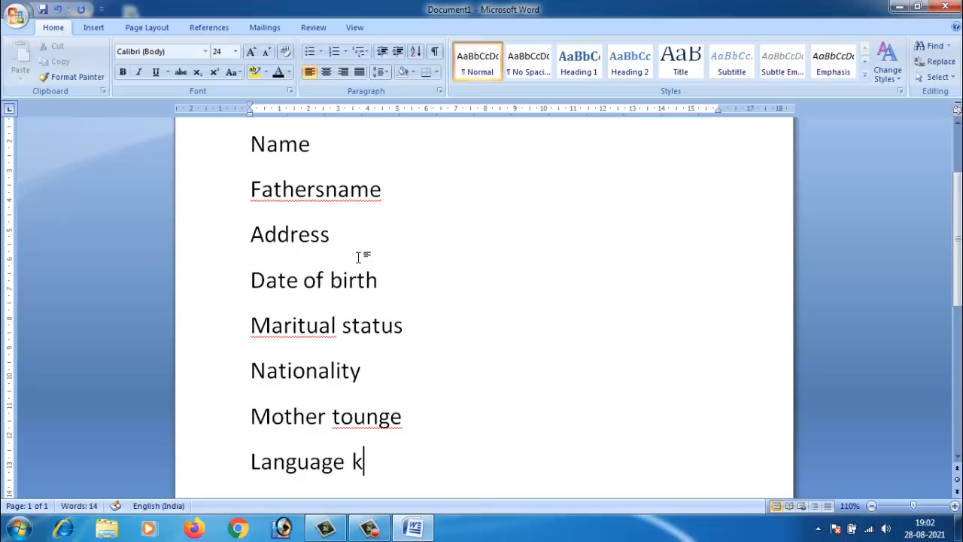
pyautogui.write('nown')
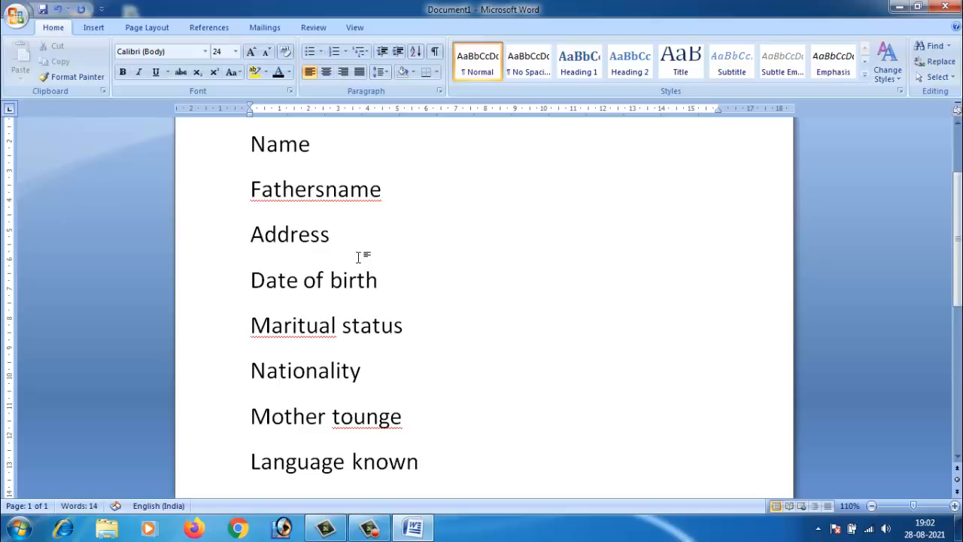
pyautogui.press('Return')
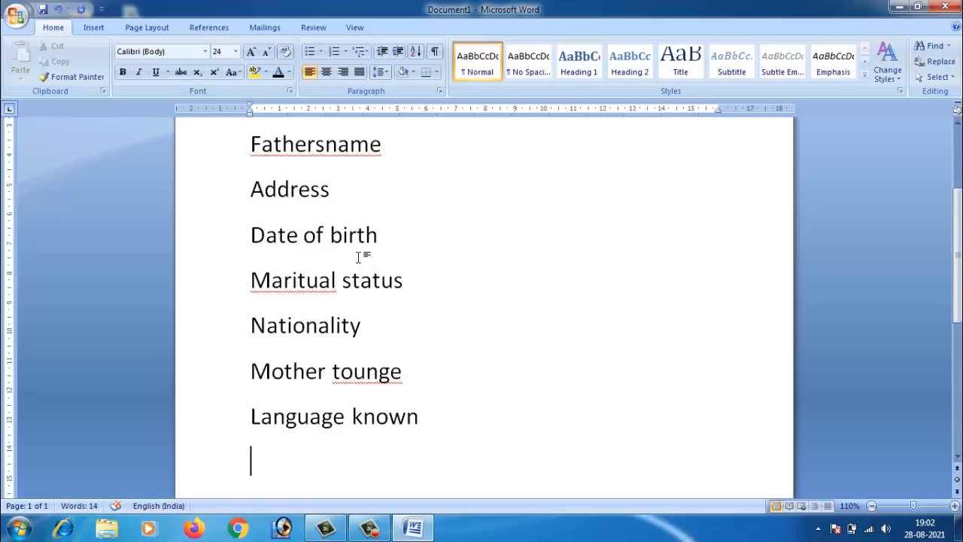
pyautogui.write('ed')
pyautogui.press('BackSpace')
pyautogui.write('ucation')
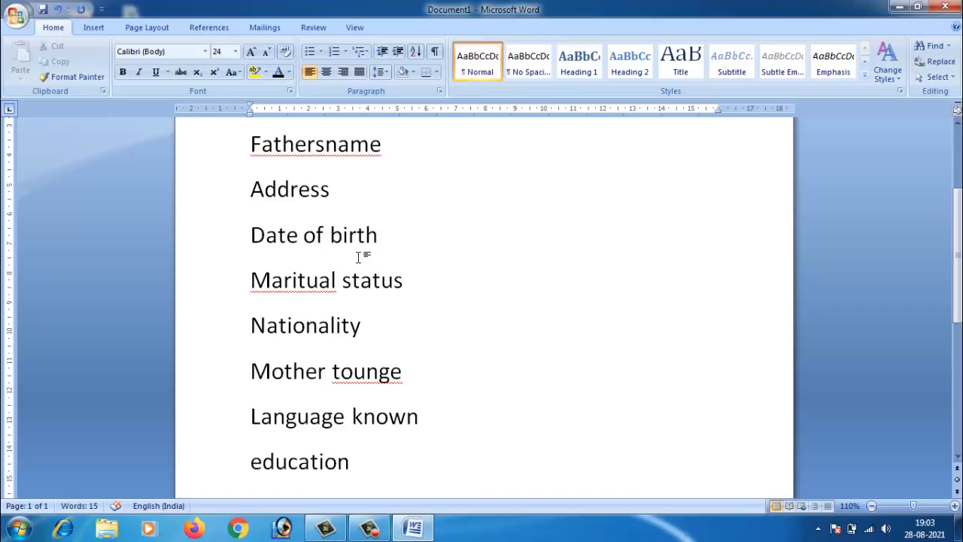
# Step: Center the "Resume" title line at the start of the document
pyautogui.press('Return')
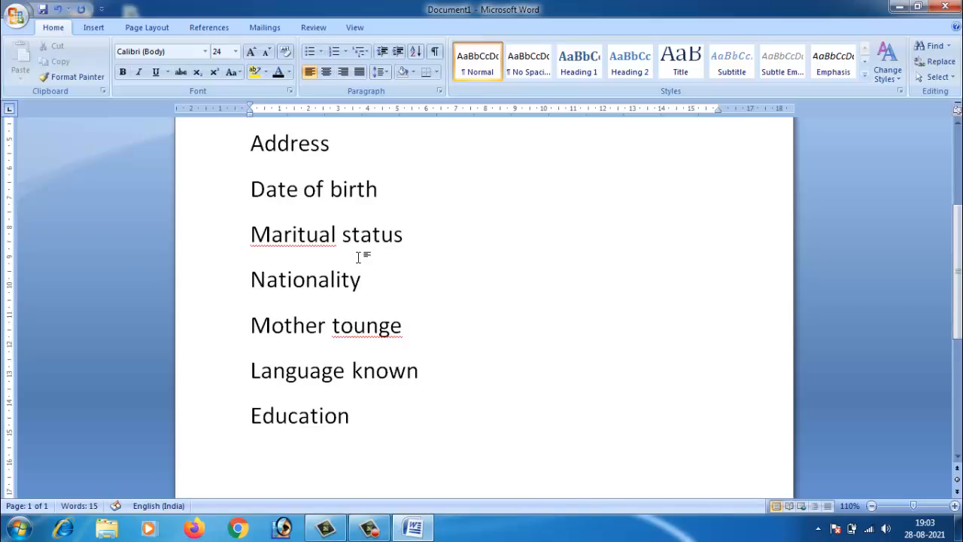
pyautogui.scroll(4, 462, 311)
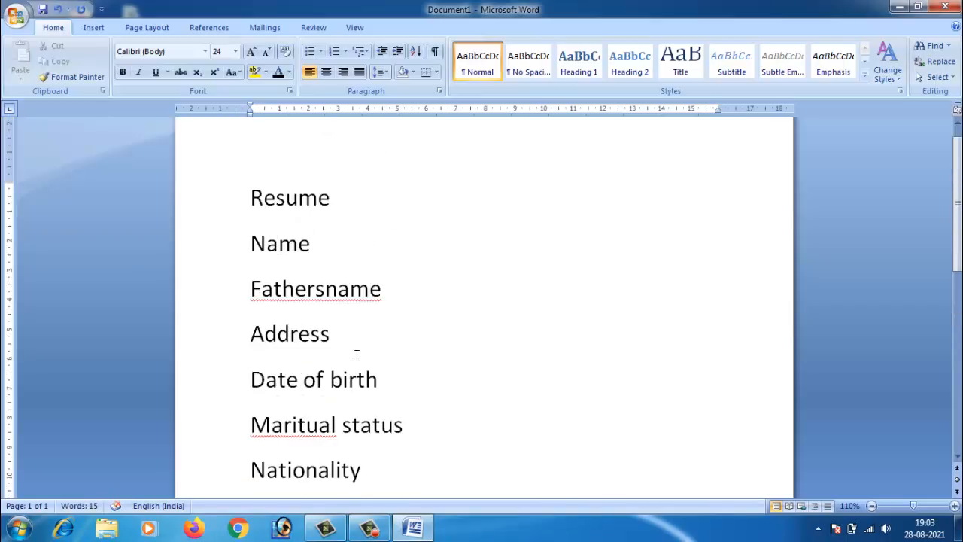
pyautogui.click(338, 201)
pyautogui.click(327, 72)
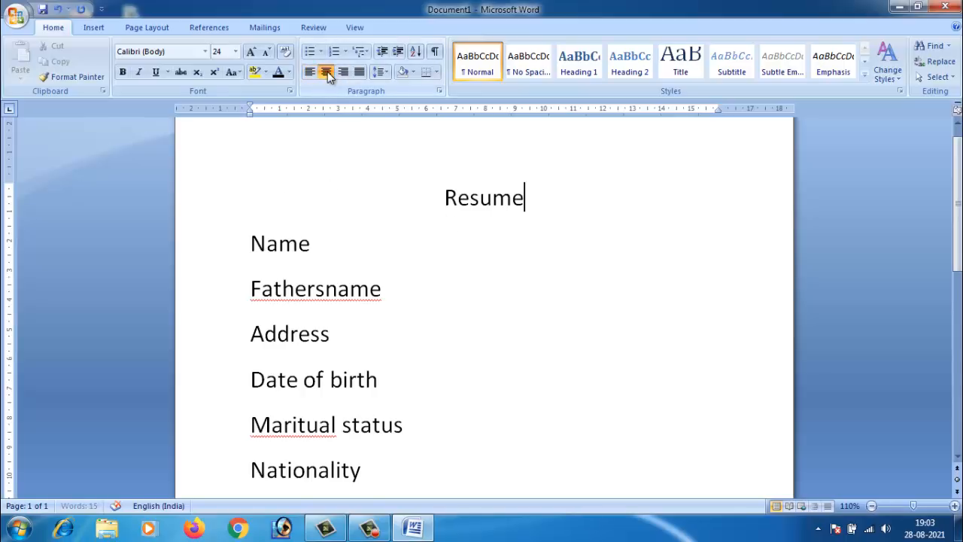
# Step: Change the "Resume" title to UPPERCASE and make it bold
pyautogui.moveTo(528, 200); pyautogui.dragTo(436, 200)
pyautogui.click(526, 221)
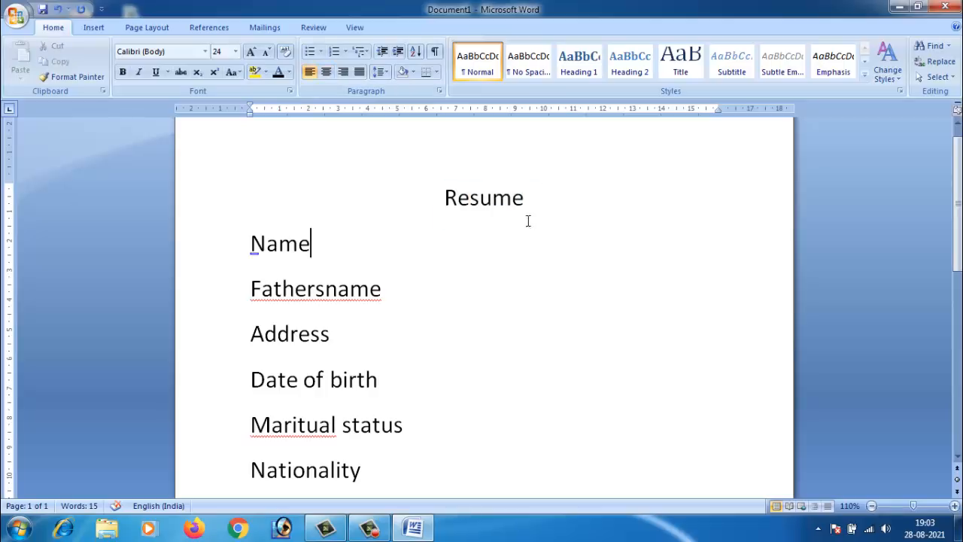
pyautogui.click(525, 197)
pyautogui.moveTo(526, 197); pyautogui.dragTo(445, 197)
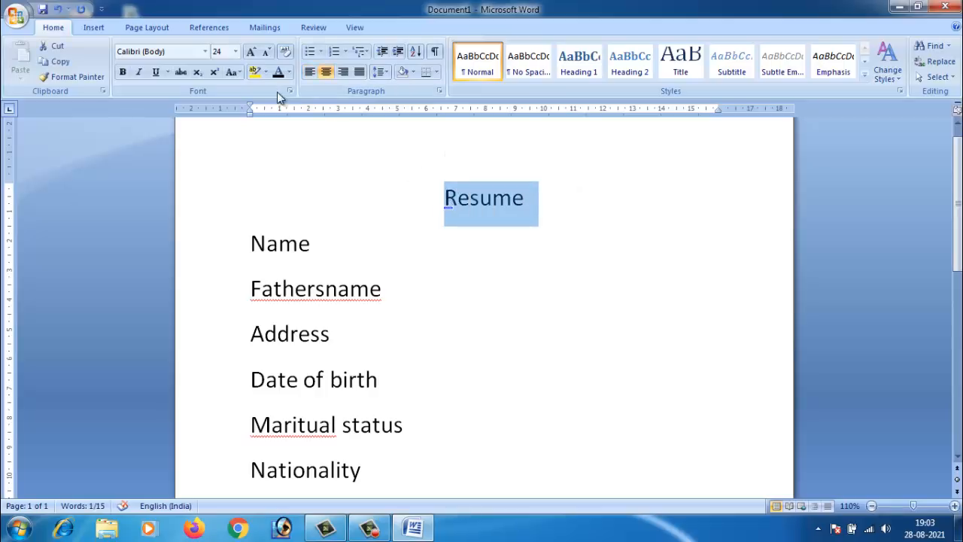
pyautogui.click(240, 78)
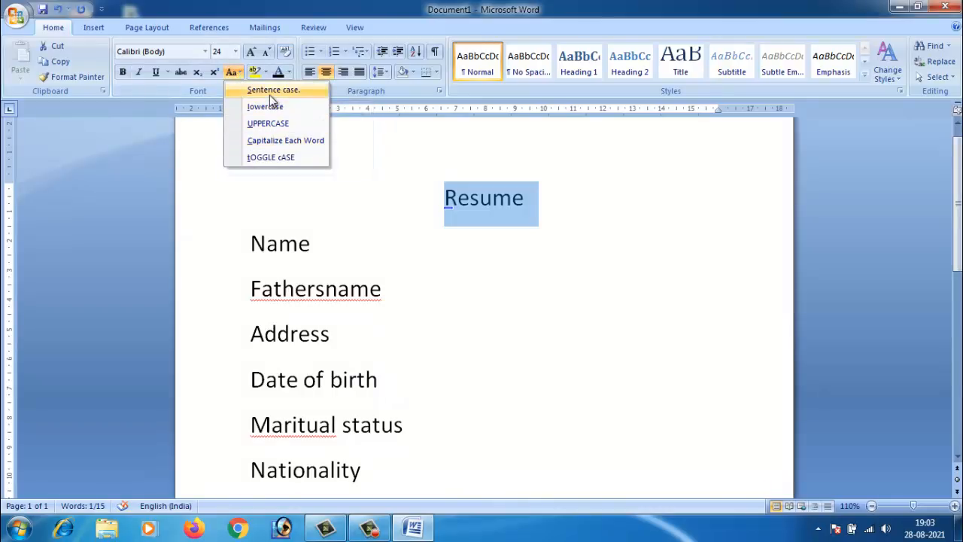
pyautogui.click(271, 125)
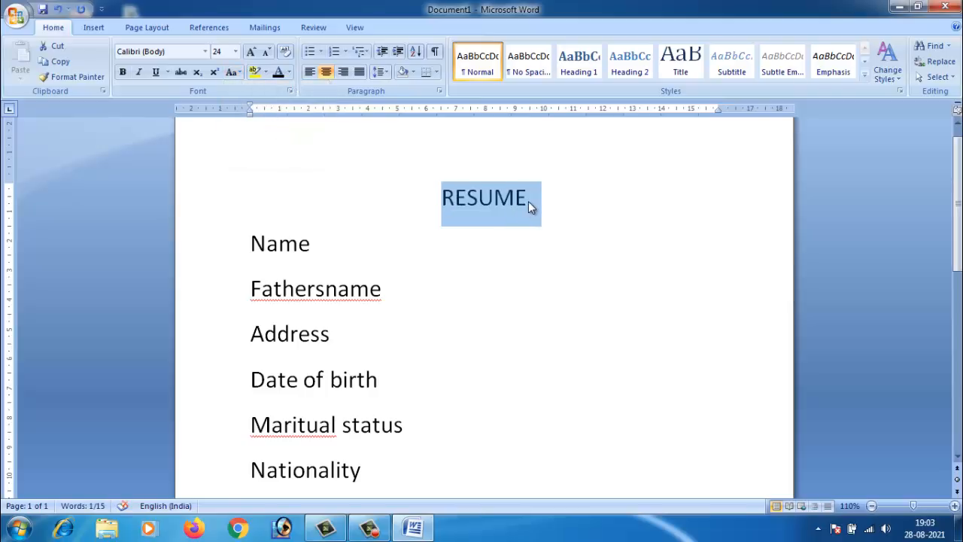
pyautogui.click(123, 72)
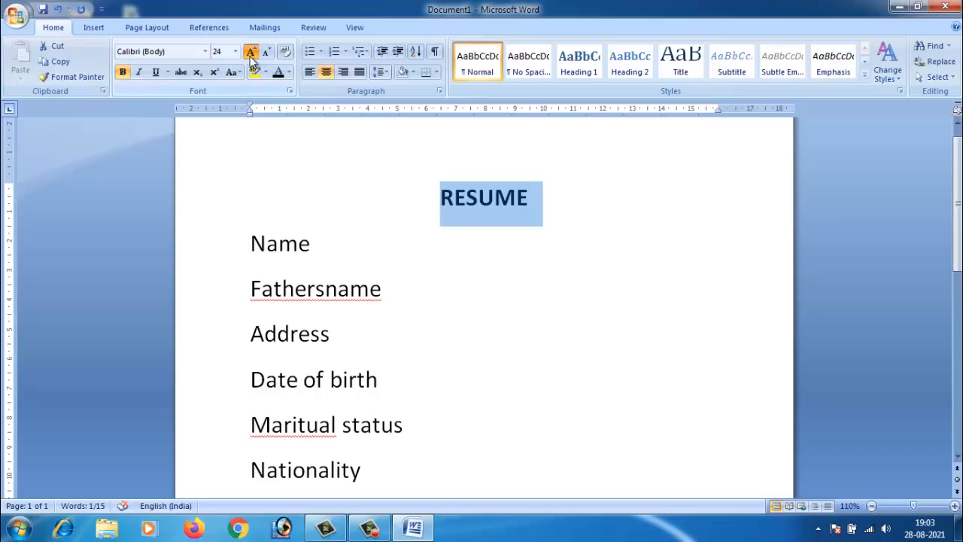
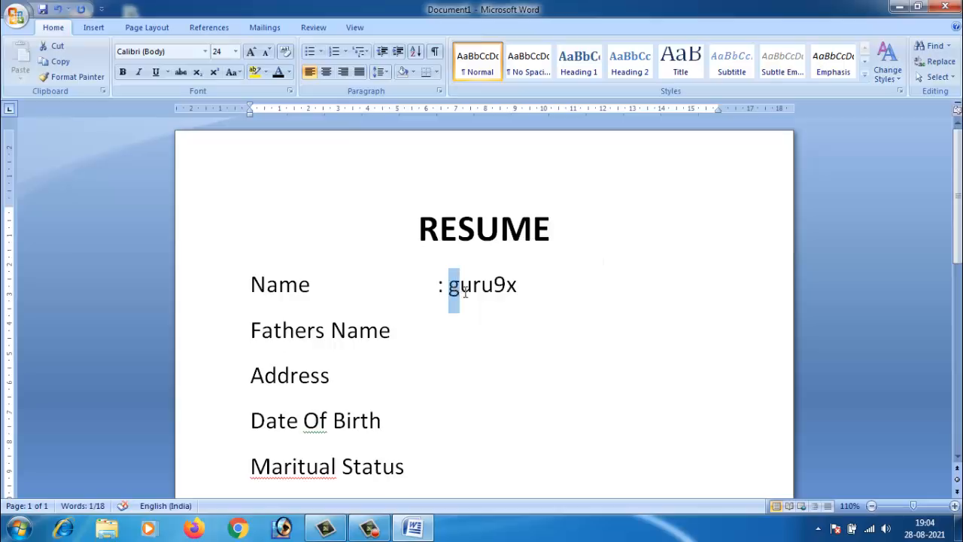
# Step: Capitalize the first letter of the Name value and enter the father's name, capitalized, after an aligned colon on the Fathers Name line
pyautogui.write('G')
pyautogui.click(465, 325)
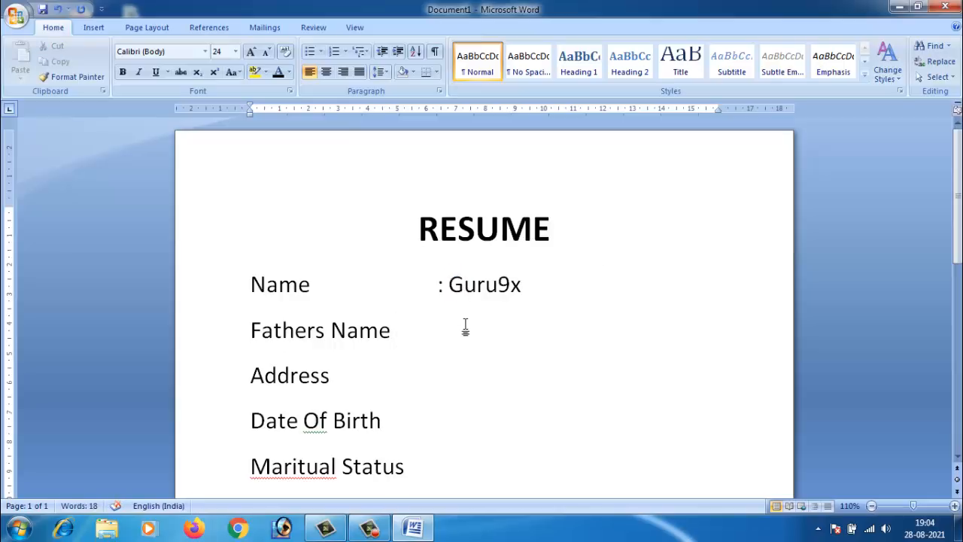
pyautogui.press('Tab')
pyautogui.write(': shivalal')
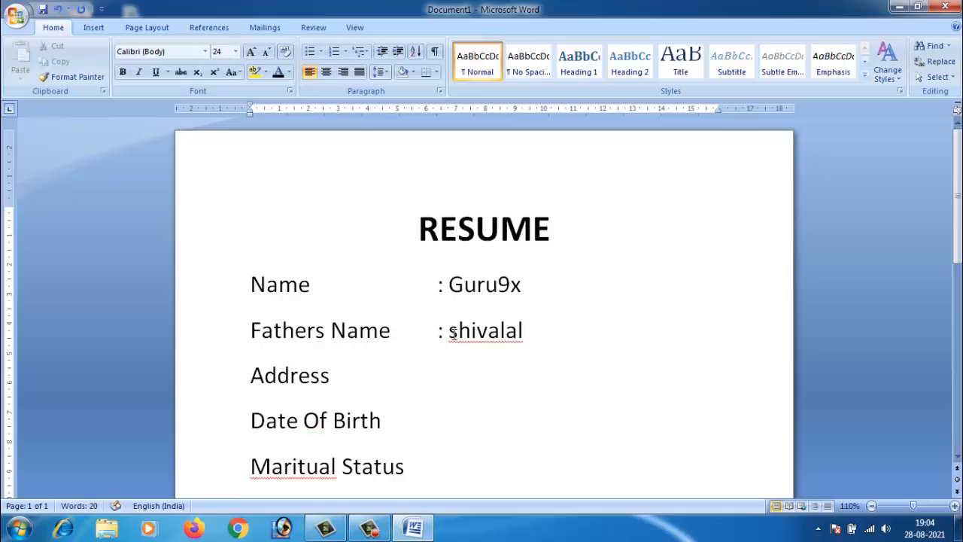
pyautogui.moveTo(449, 331); pyautogui.dragTo(458, 332)
pyautogui.write('S')
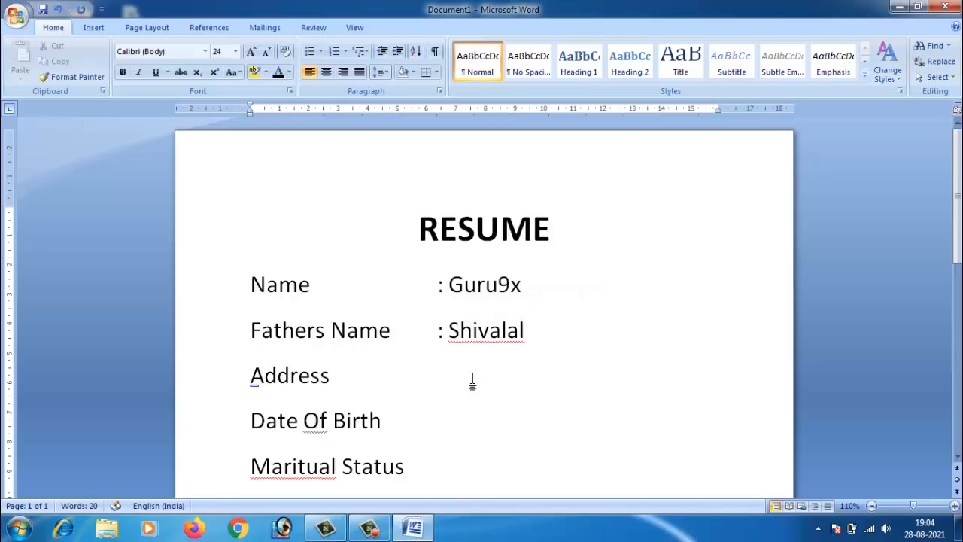
# Step: Enter the first line of the address after a colon on the Address line, aligned with the values above
pyautogui.click(472, 378)
pyautogui.press('Tab')
pyautogui.press('Tab')
pyautogui.press('Tab')
pyautogui.write(':guru')
pyautogui.press('BackSpace')
pyautogui.press('BackSpace')
pyautogui.press('BackSpace')
pyautogui.press('BackSpace')
pyautogui.write('Guru9x')
# Step: Add the second line of the address, with the class and state, below the Address line
pyautogui.press('Return')
pyautogui.write('y')
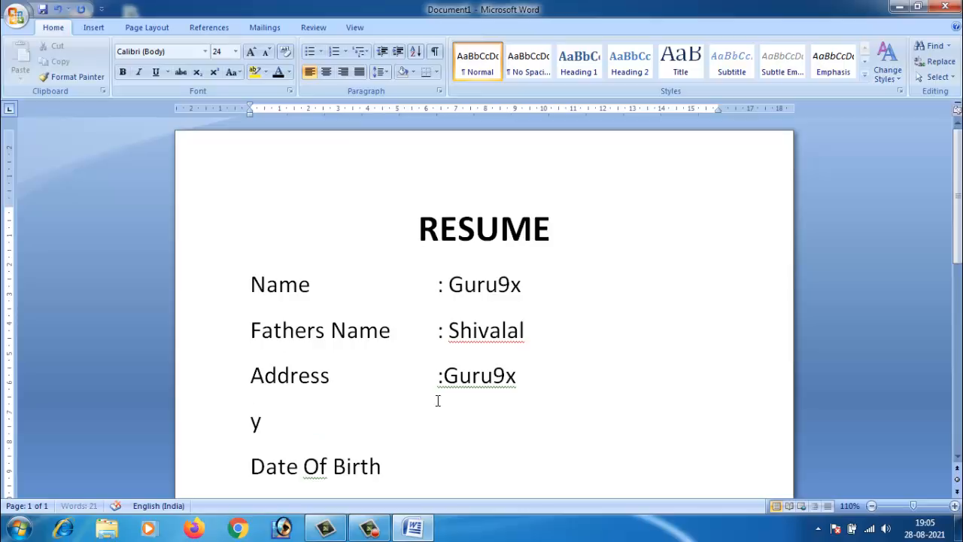
pyautogui.write('outub')
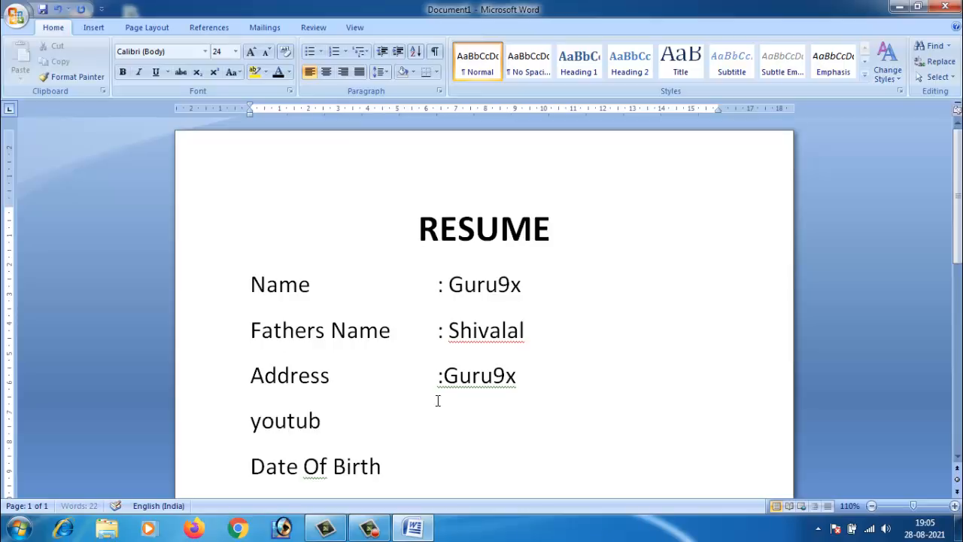
pyautogui.write('e cla')
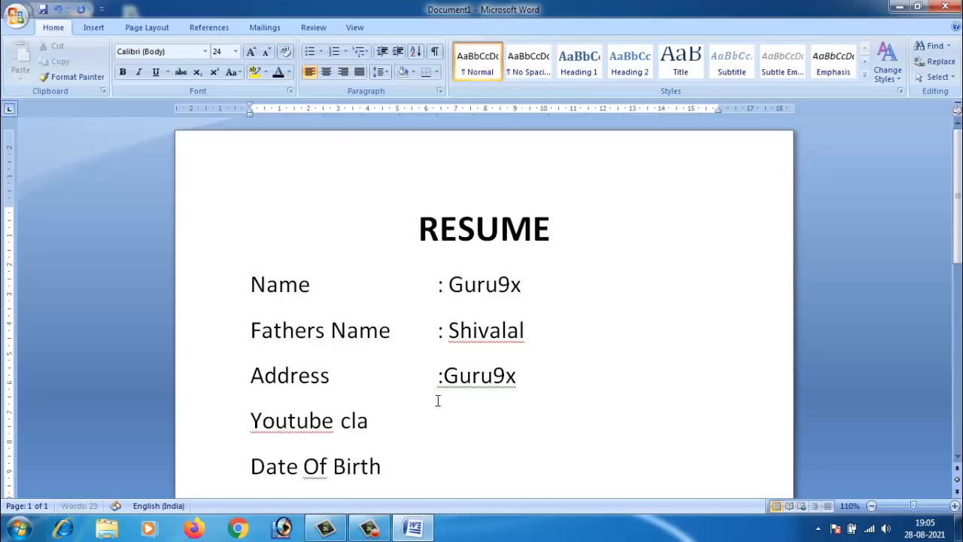
pyautogui.write('ss in ka')
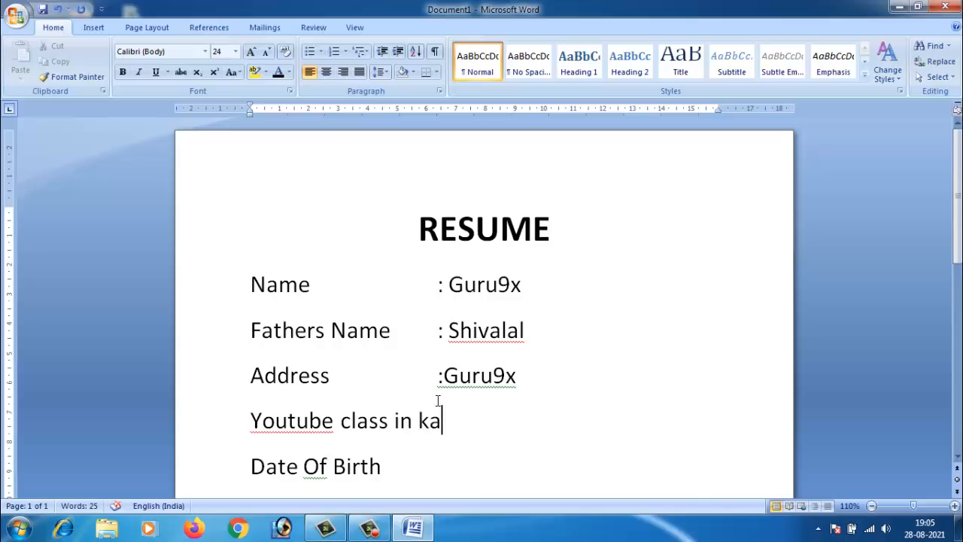
pyautogui.write('ranatak')
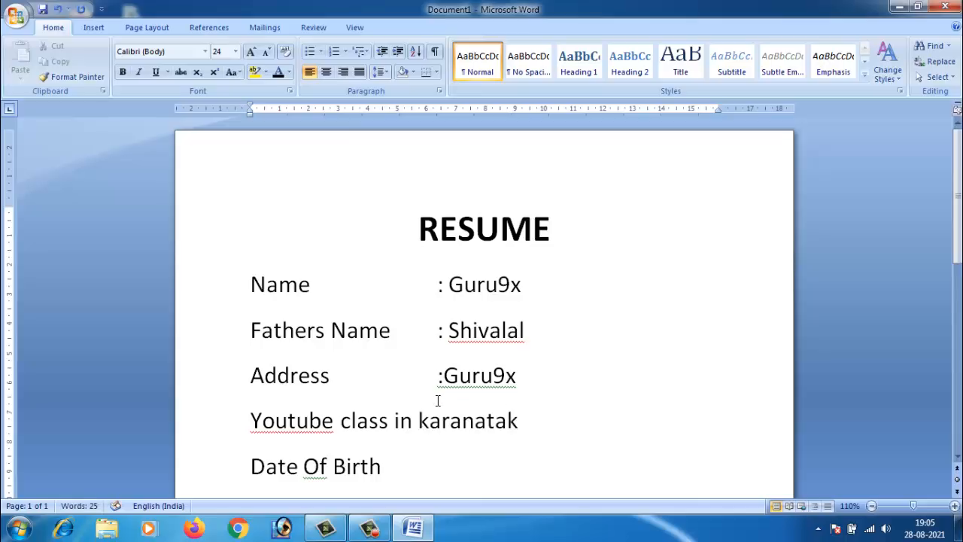
# Step: Add a third address line containing the "Tq" and "dist" entries
pyautogui.press('Return')
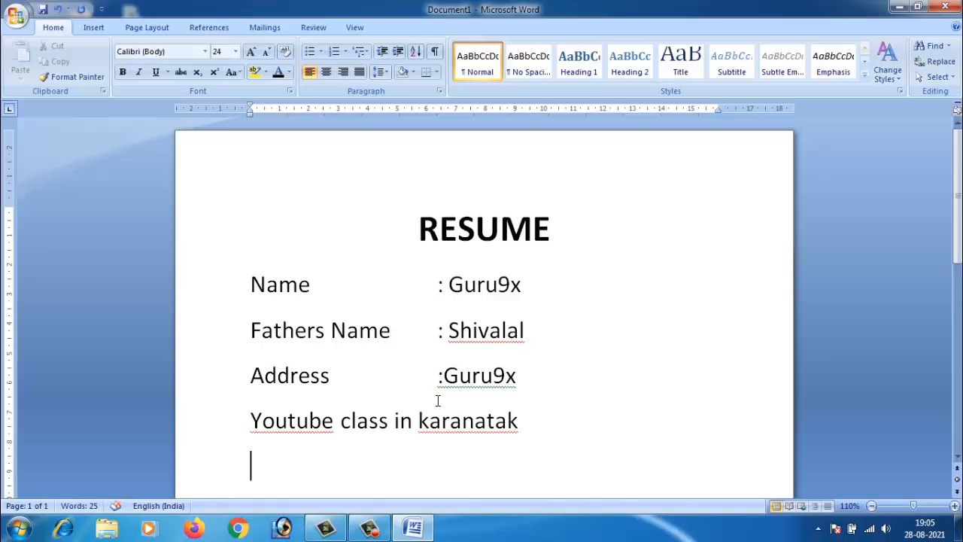
pyautogui.write('tq/nanu')
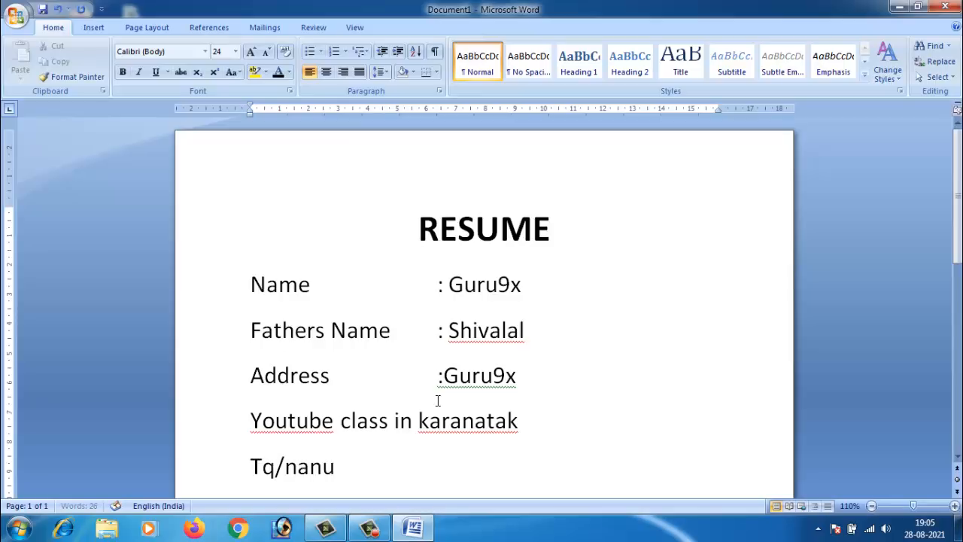
pyautogui.write(' dist ')
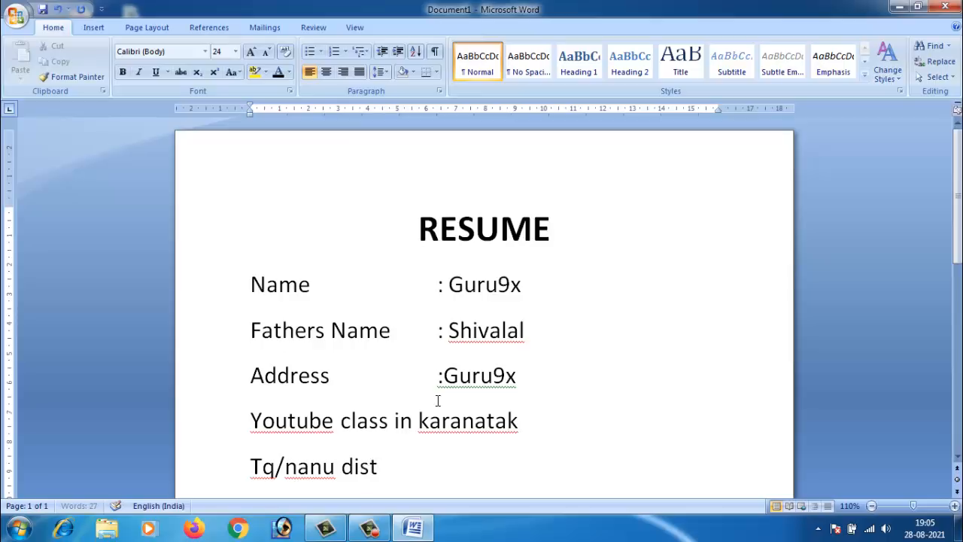
pyautogui.write(' ?ninu')
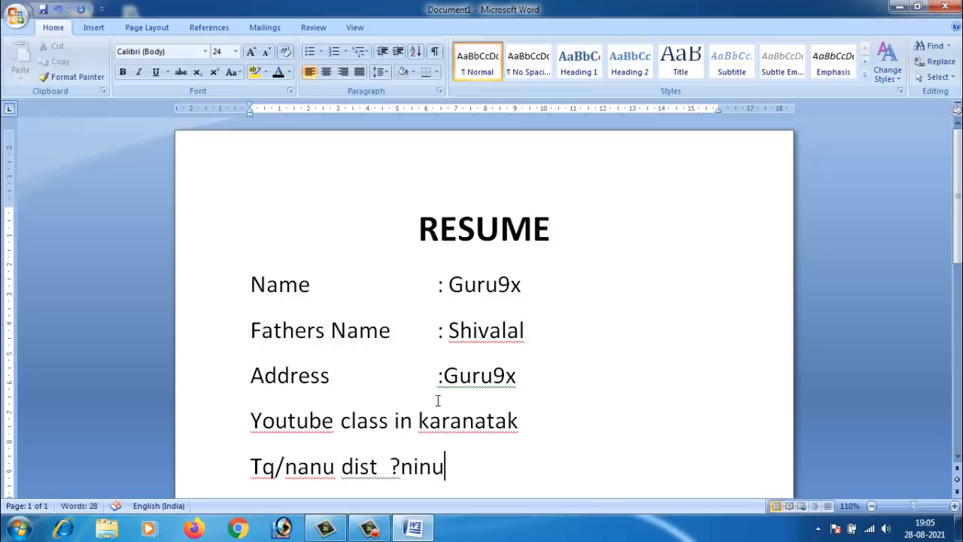
# Step: Replace the spaces and question mark after "dist" in the third address line with a slash
pyautogui.moveTo(401, 467); pyautogui.dragTo(382, 466)
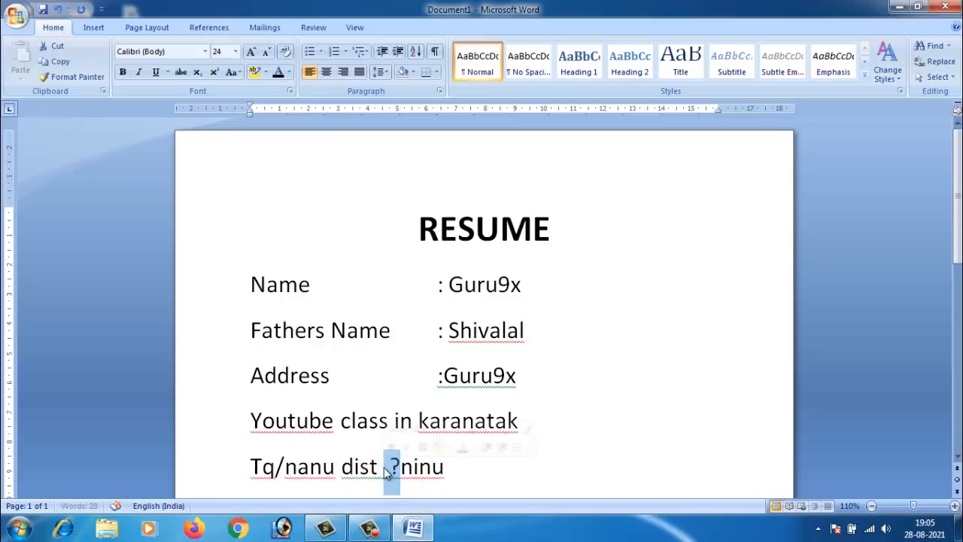
pyautogui.press('BackSpace')
pyautogui.press('BackSpace')
pyautogui.press('BackSpace')
pyautogui.write('/')
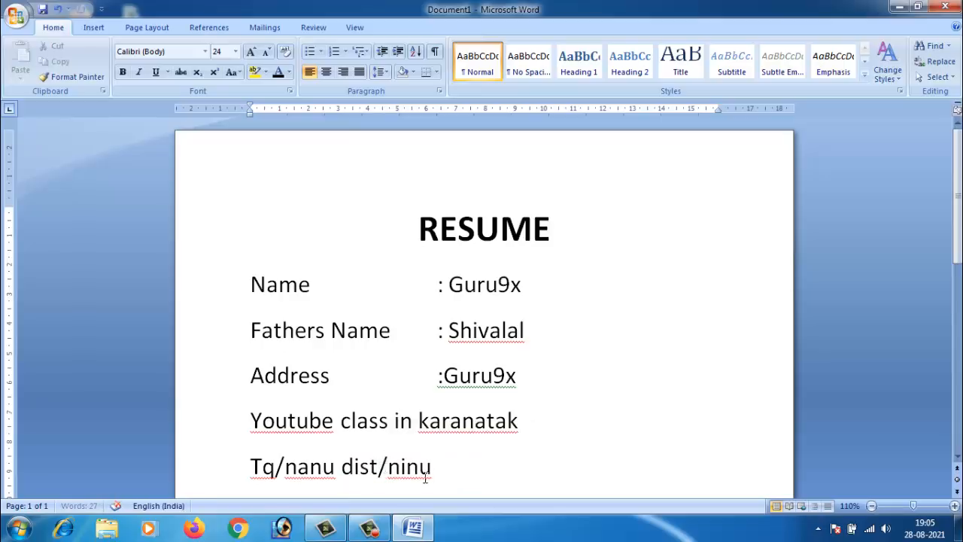
pyautogui.click(451, 469)
pyautogui.press('Return')
pyautogui.write('Date Of Birth')
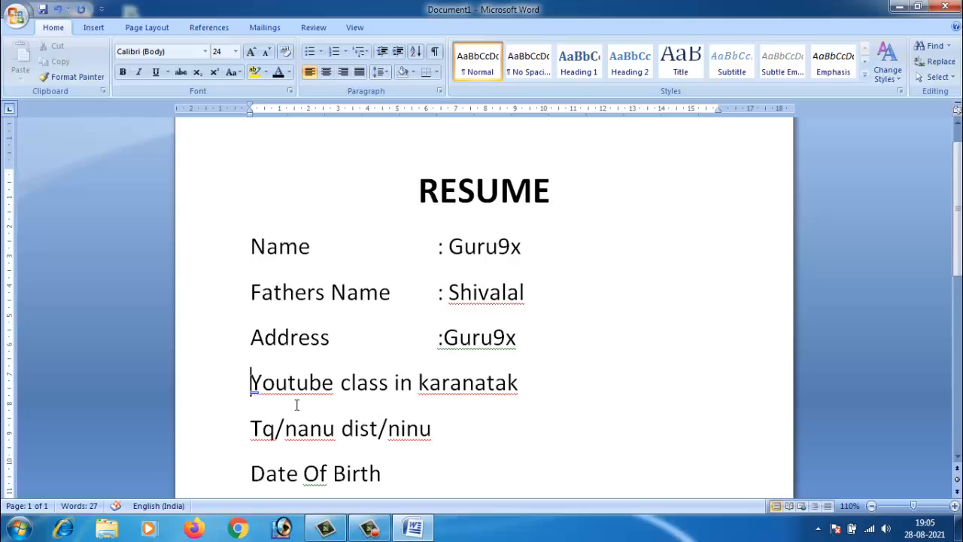
# Step: Indent the second and third address lines so they align with the value column beside the Address label
pyautogui.press('Tab')
pyautogui.press('Tab')
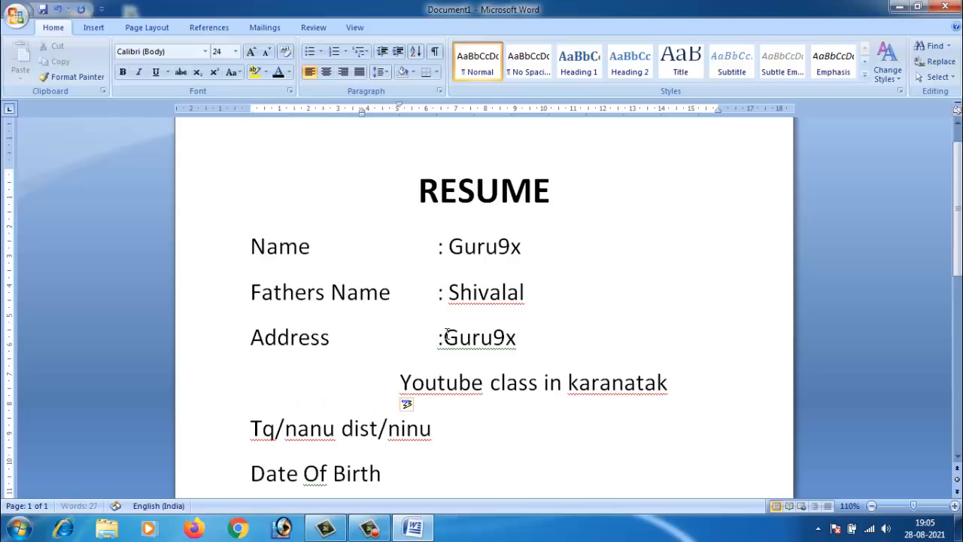
pyautogui.press('Tab')
pyautogui.click(251, 429)
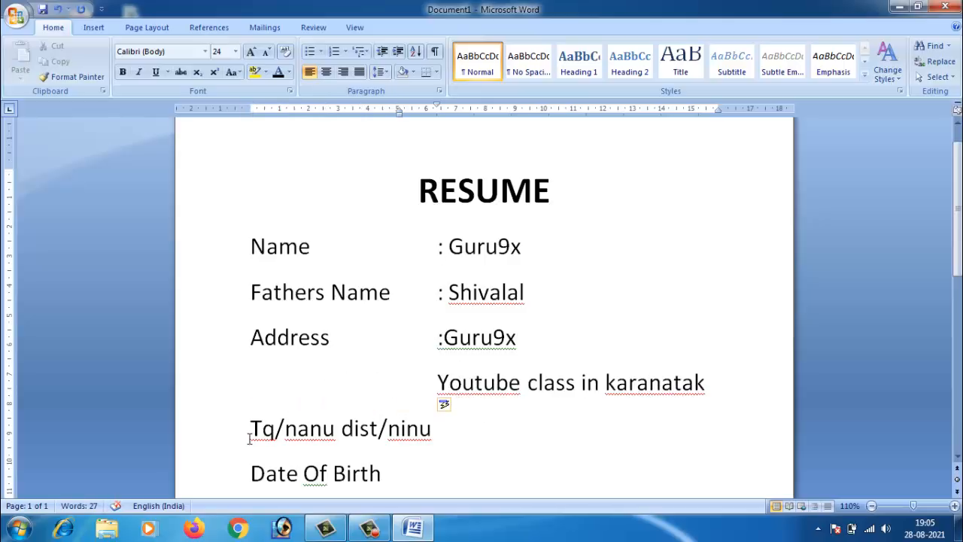
pyautogui.press('Tab')
pyautogui.press('Tab')
pyautogui.press('Tab')
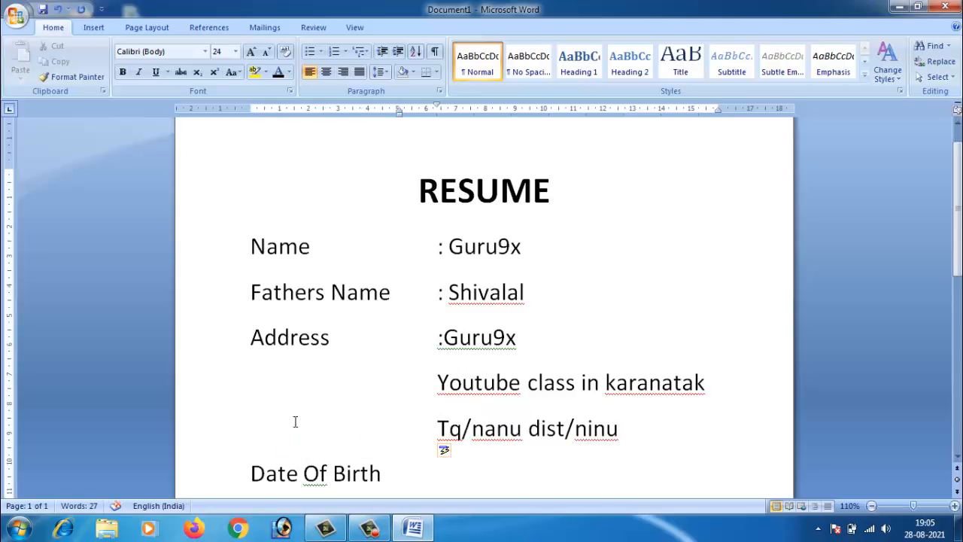
# Step: Correct the misspelled state name and "Youtube" in the second address line with the suggested spellings "Karnataka" and "YouTube"
pyautogui.rightClick(650, 391)
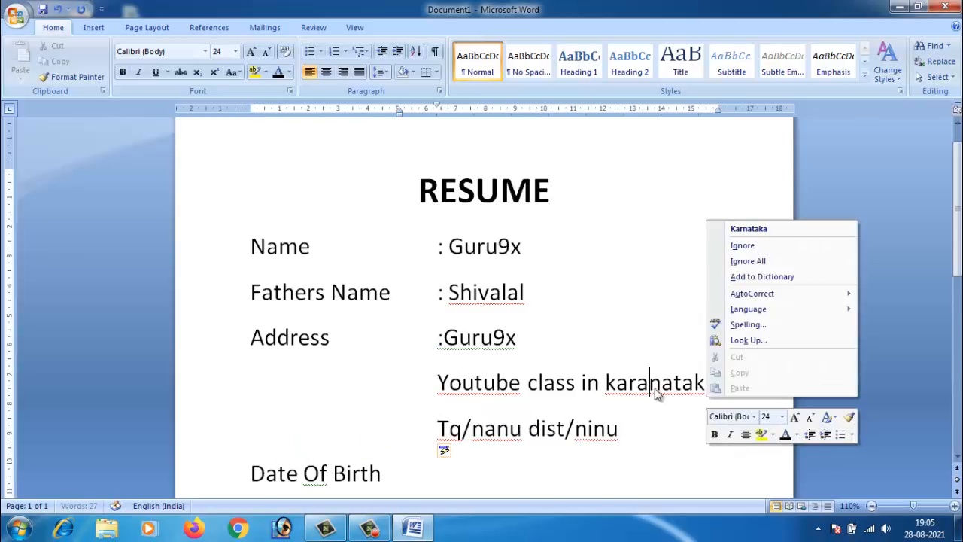
pyautogui.click(749, 229)
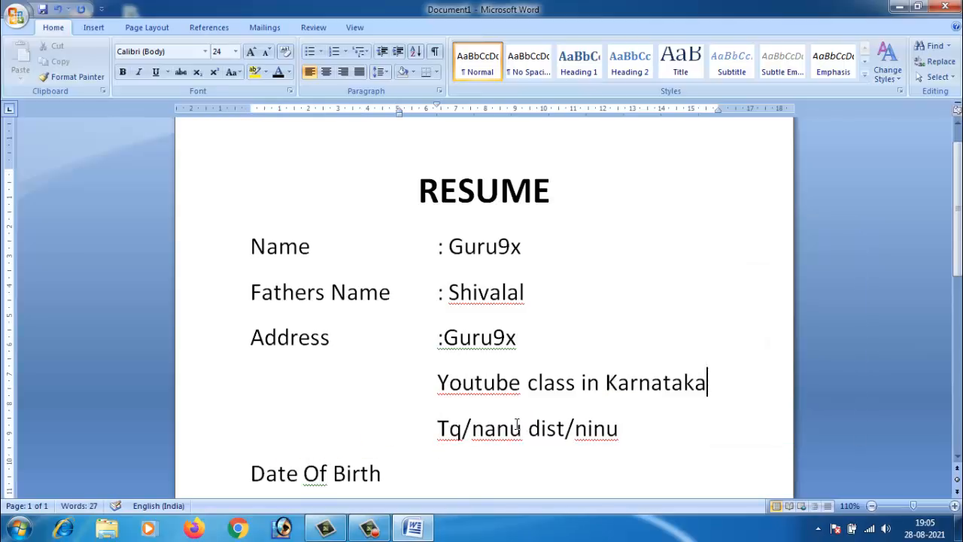
pyautogui.rightClick(483, 384)
pyautogui.click(564, 228)
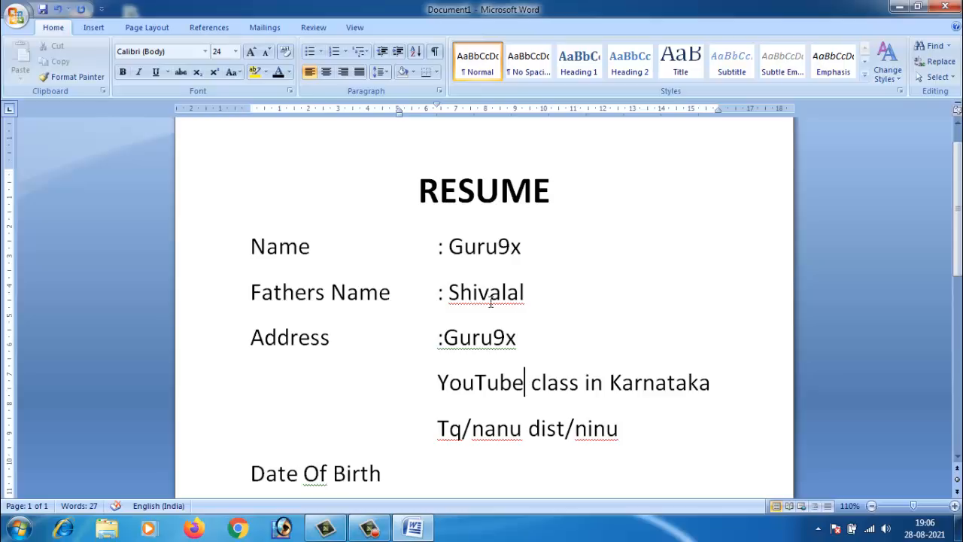
# Step: Misspell the Address label as "Addaess" to demonstrate spelling correction
pyautogui.click(300, 342)
pyautogui.press('BackSpace')
pyautogui.write('a')
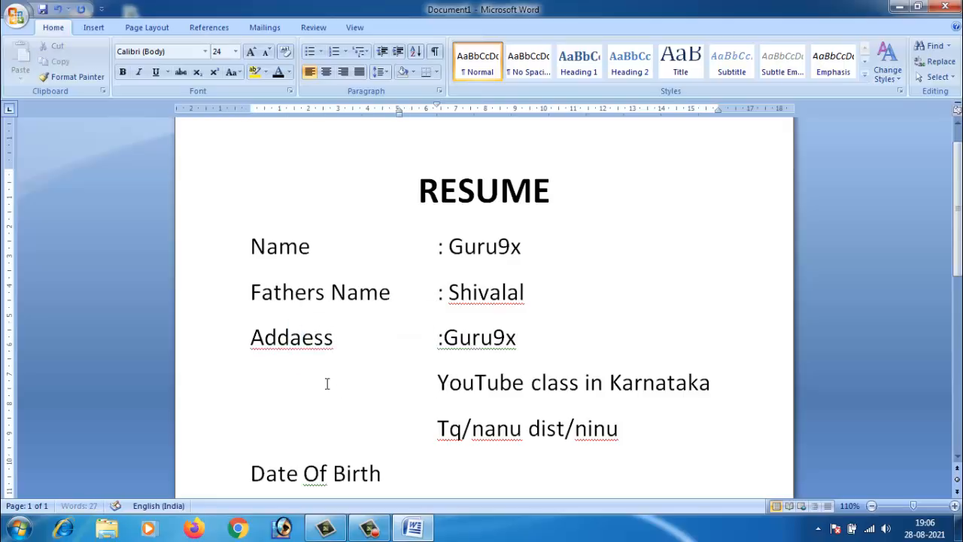
# Step: Correct the misspelled label "Addaess" with the suggested spelling "Address"
pyautogui.click(287, 369)
pyautogui.click(302, 339)
pyautogui.rightClick(291, 338)
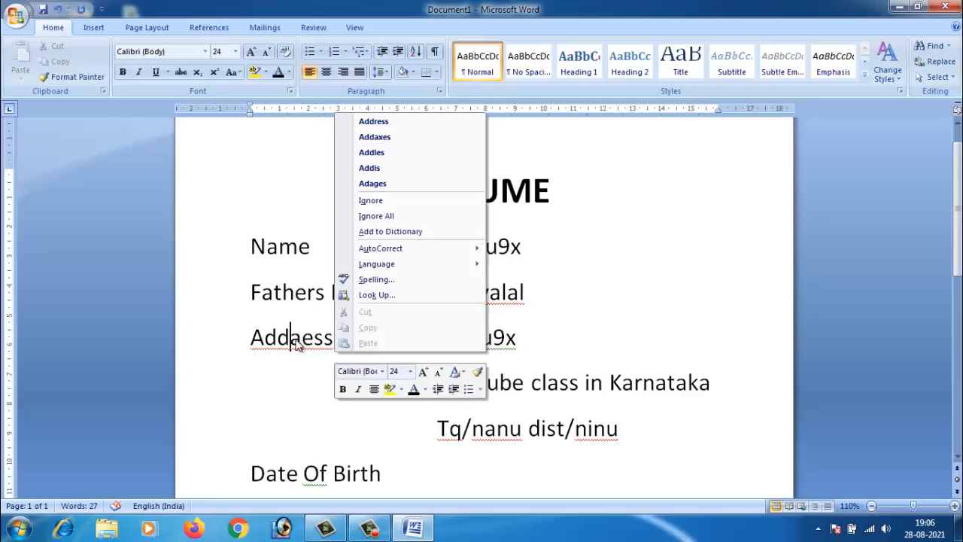
pyautogui.click(291, 339)
pyautogui.rightClick(290, 338)
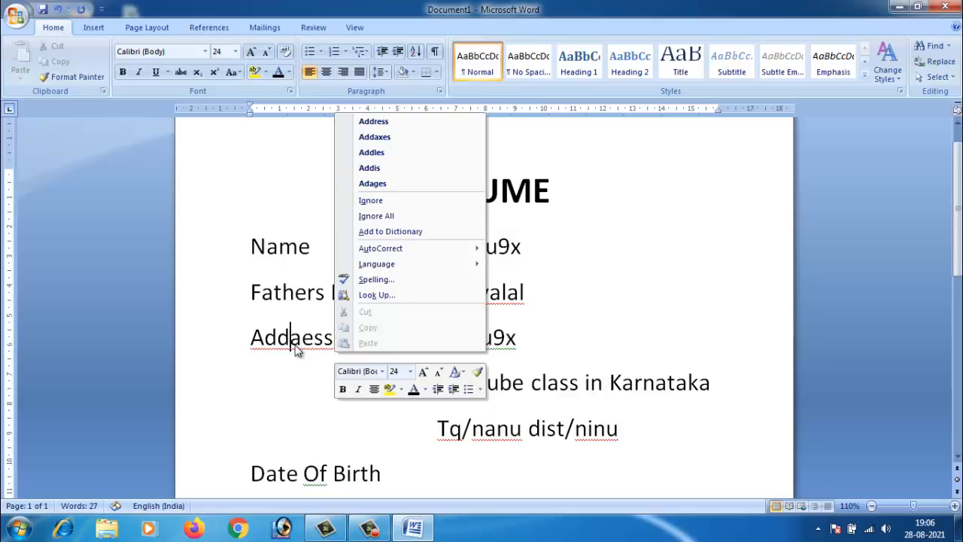
pyautogui.click(391, 121)
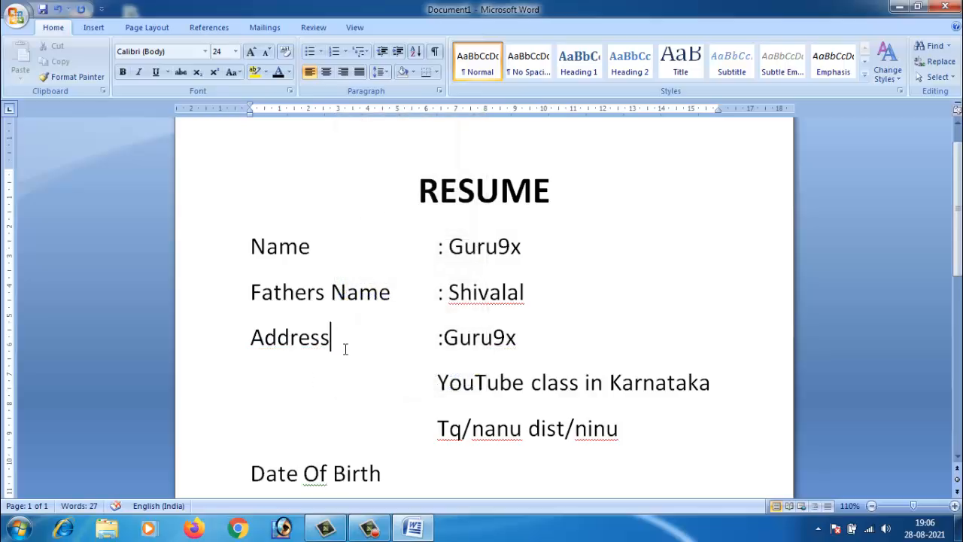
pyautogui.scroll(-1, 414, 423)
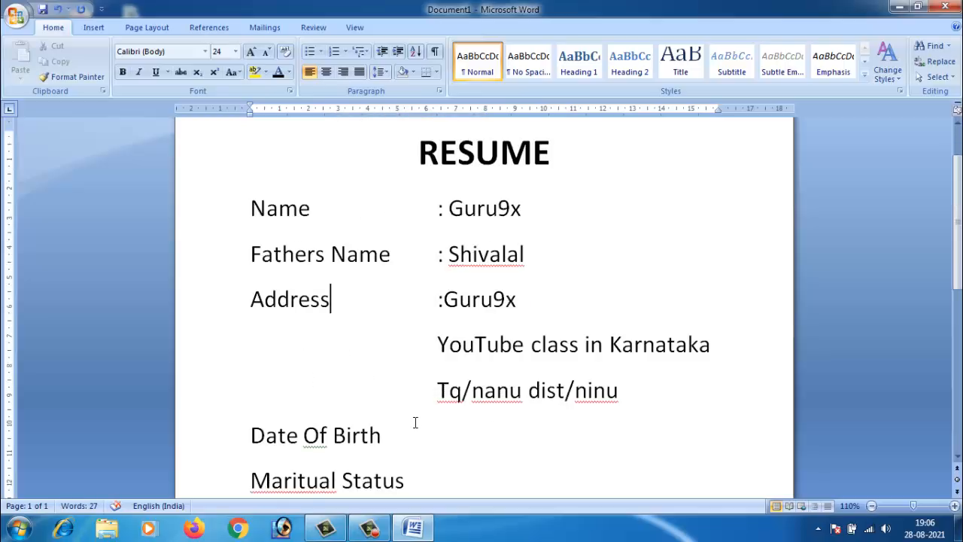
# Step: Add an empty line between the third address line and the Date Of Birth label
pyautogui.click(437, 344)
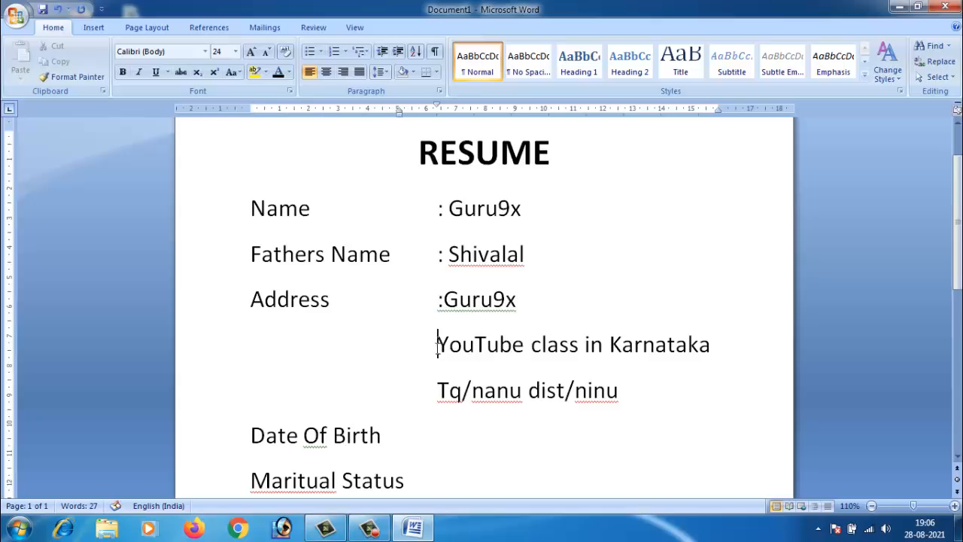
pyautogui.press('Tab')
pyautogui.press('BackSpace')
pyautogui.click(630, 415)
pyautogui.press('Return')
# Step: Replace the slashes after "dist" and "Tq" in the third address line with periods
pyautogui.doubleClick(568, 393)
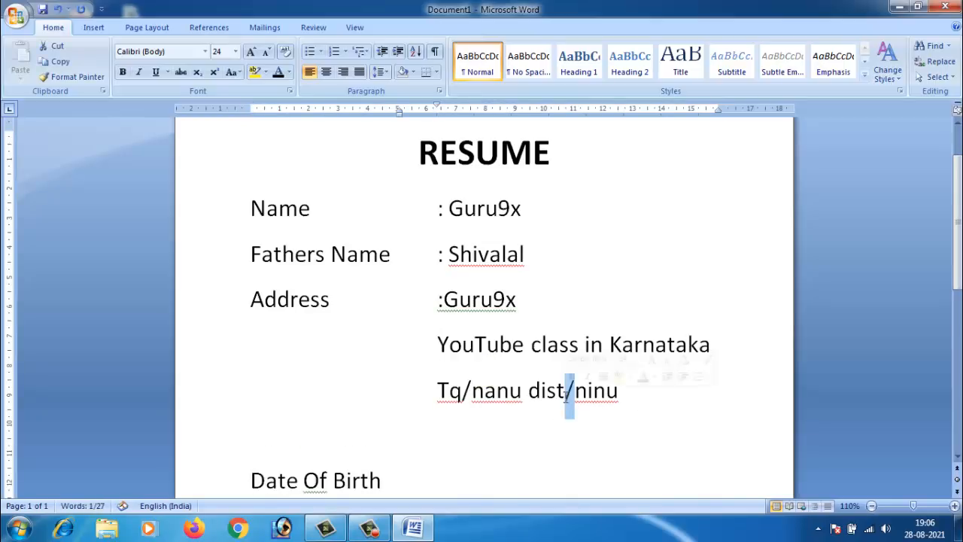
pyautogui.write('.')
pyautogui.doubleClick(464, 393)
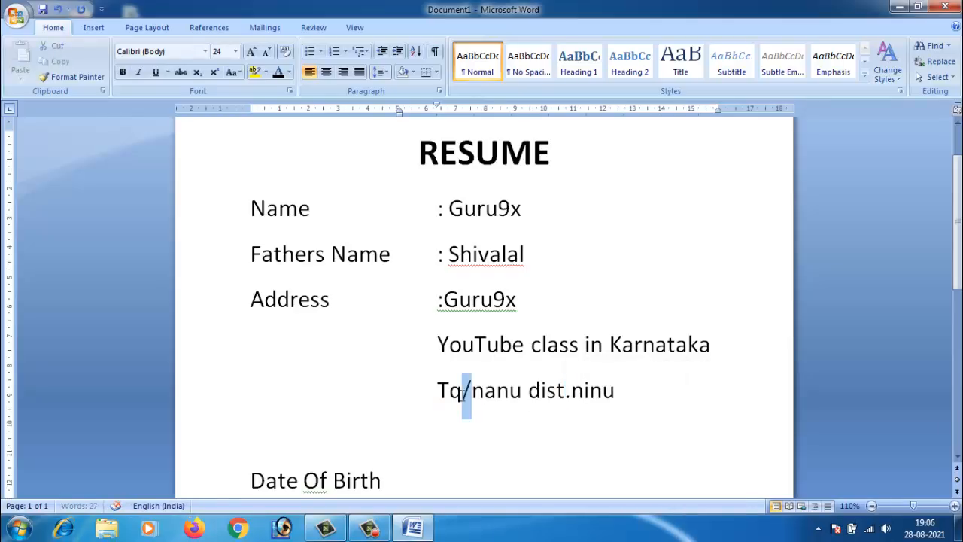
pyautogui.write('.')
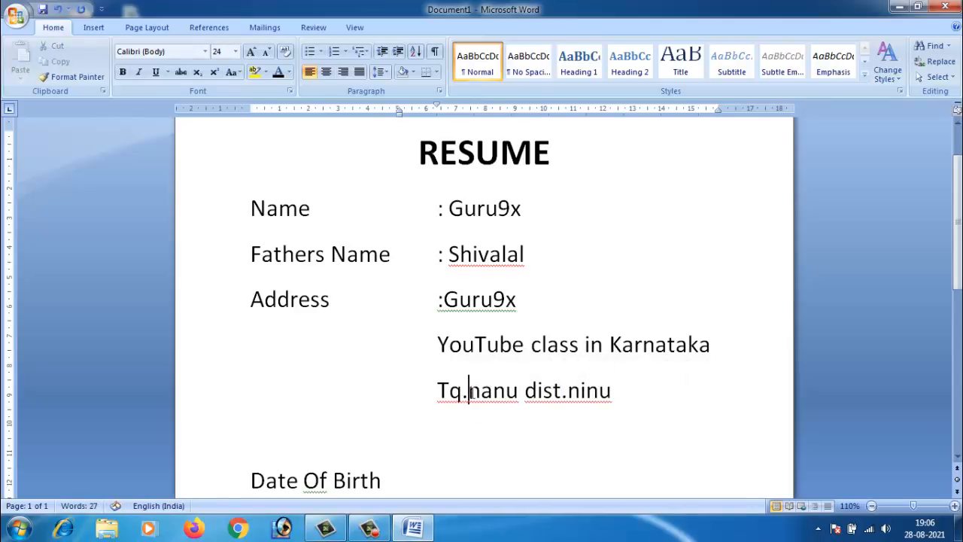
# Step: Replace the separators after "Tq" and "dist" in the third address line with hyphens
pyautogui.doubleClick(464, 393)
pyautogui.write('-')
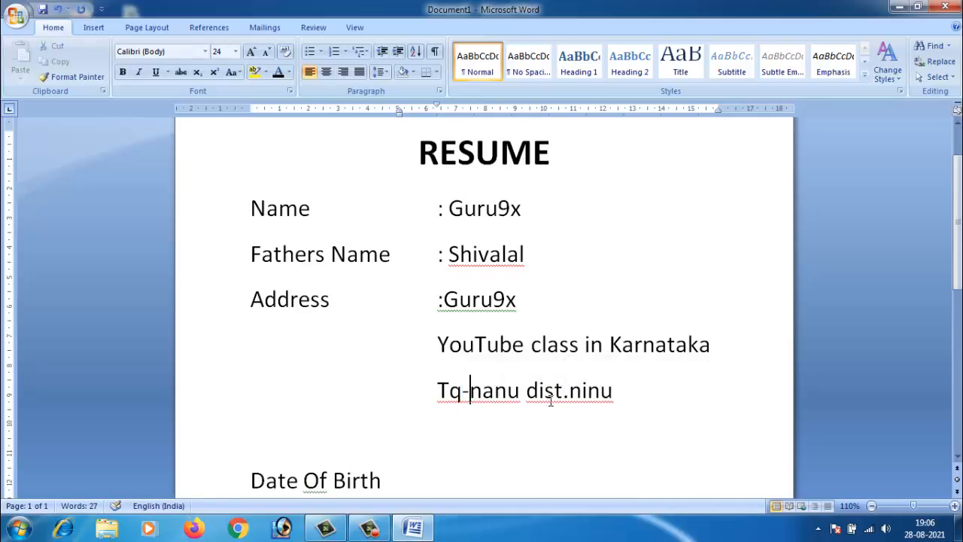
pyautogui.doubleClick(566, 393)
pyautogui.write('-')
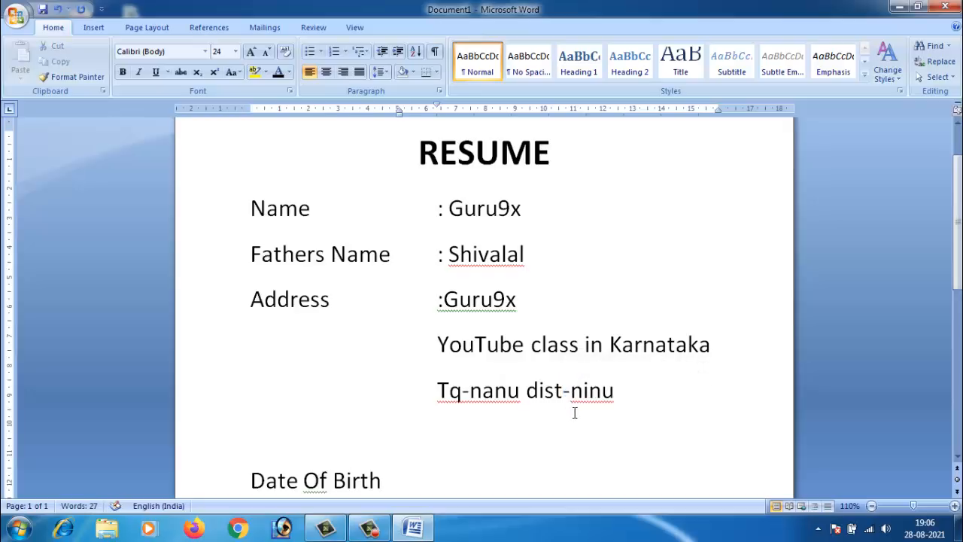
# Step: Enter a colon and the date of birth beside the Date Of Birth label, aligned with the value column
pyautogui.click(574, 435)
pyautogui.scroll(-3, 513, 415)
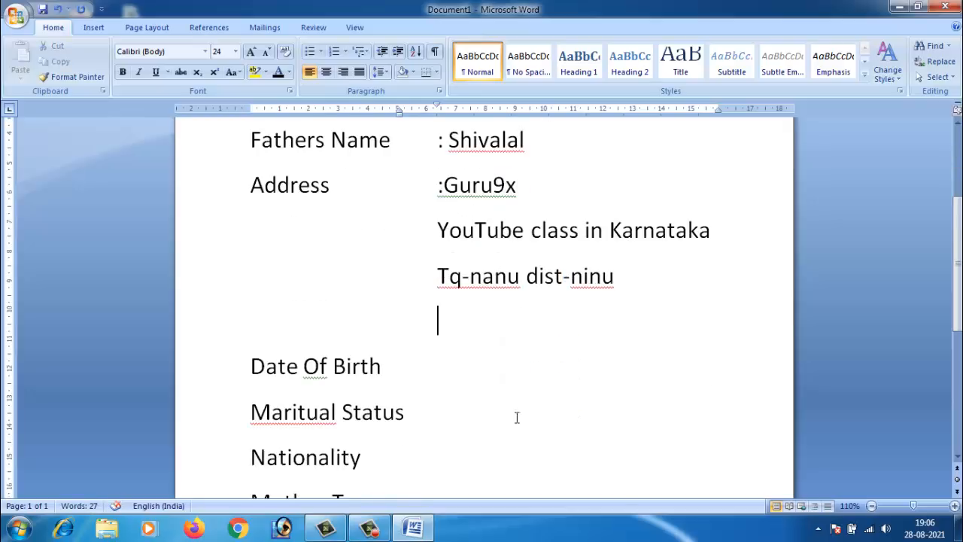
pyautogui.click(393, 373)
pyautogui.press('Tab')
pyautogui.write(': 20-0')
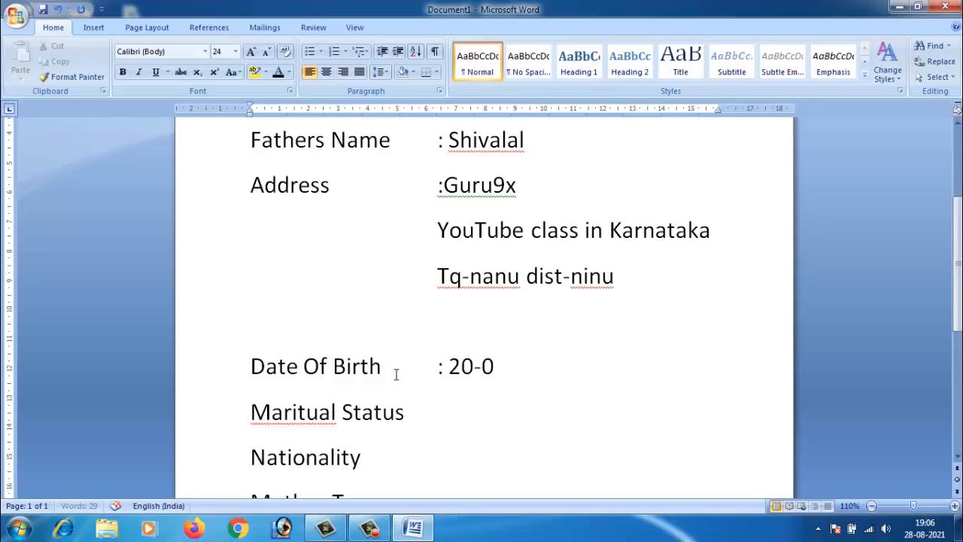
pyautogui.write('2-2002')
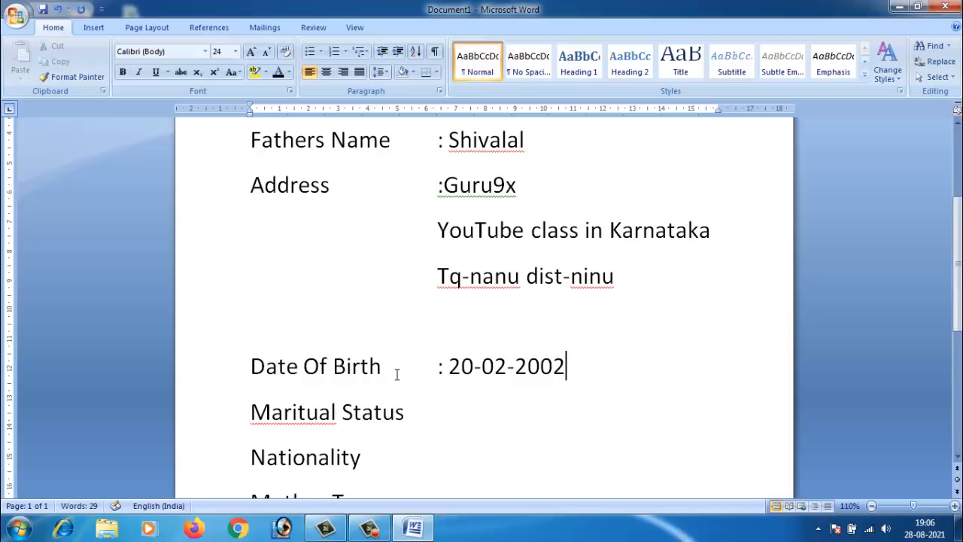
# Step: Correct "Maritual" with the suggested spelling "Marital" and undo the correction
pyautogui.scroll(-1, 423, 398)
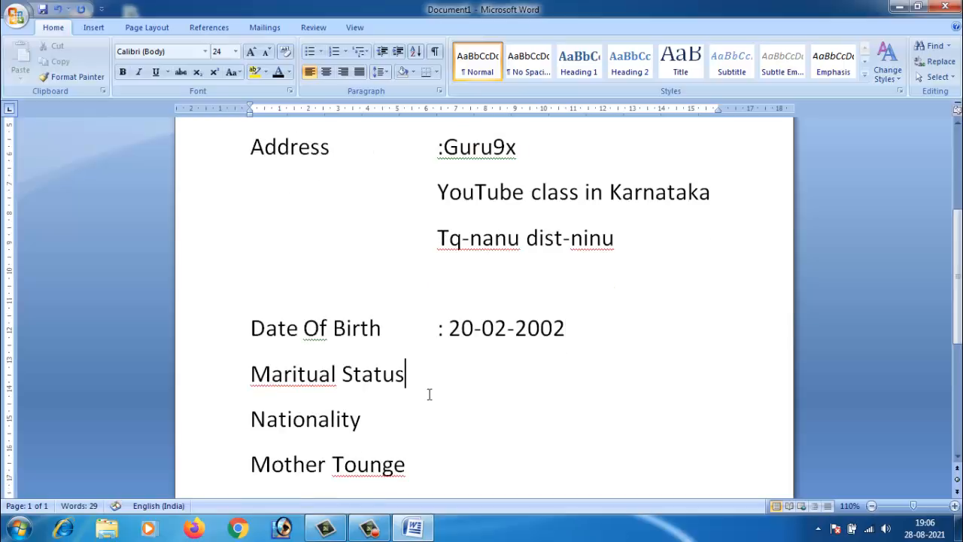
pyautogui.click(429, 394)
pyautogui.rightClick(293, 381)
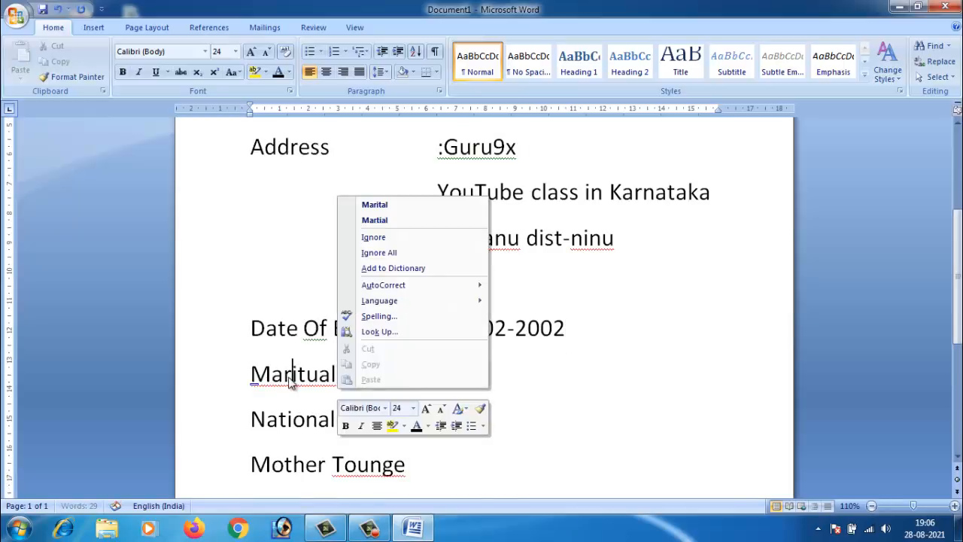
pyautogui.rightClick(296, 385)
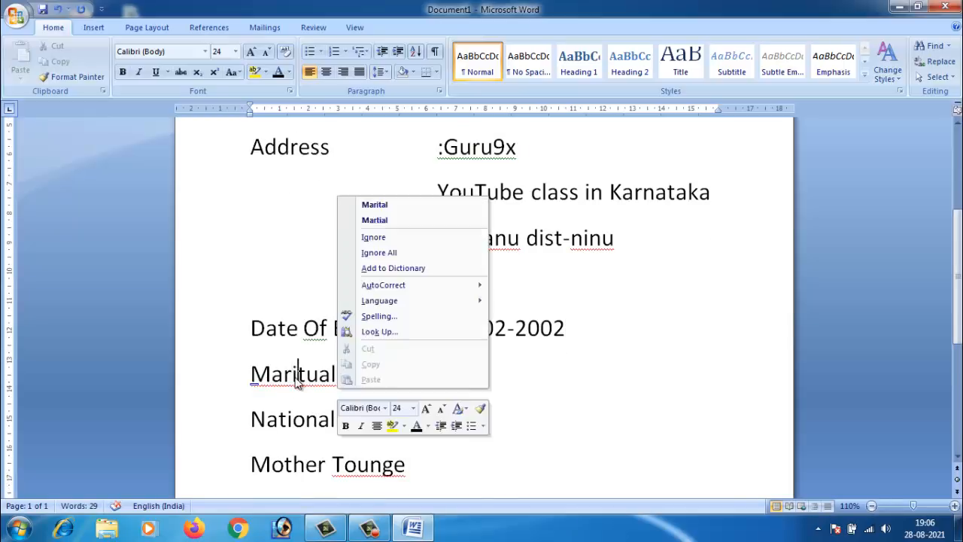
pyautogui.click(374, 206)
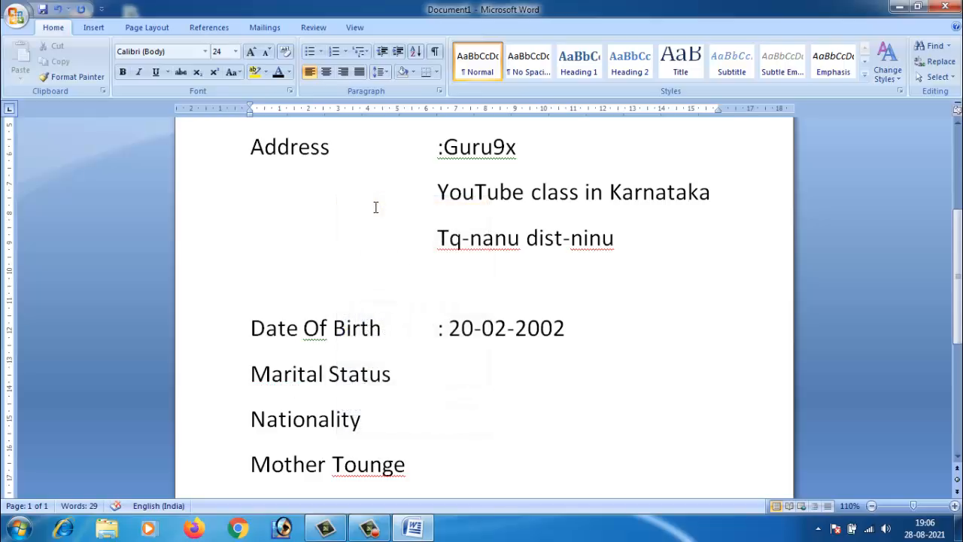
pyautogui.hotkey('ctrl', 'z')
# Step: Correct "Maritual" with the suggestion "Marital" and enter ":No" beside the Marital Status label in the value column
pyautogui.rightClick(318, 374)
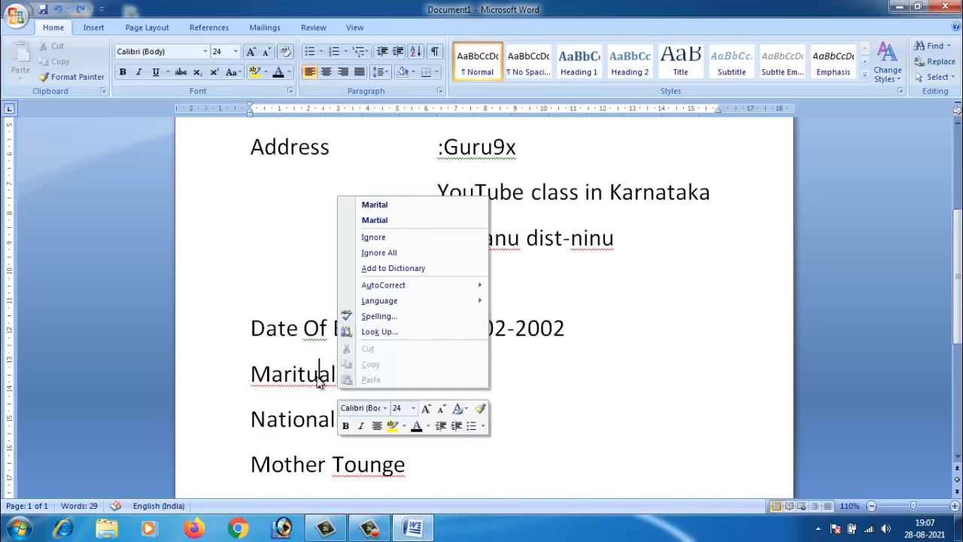
pyautogui.click(374, 205)
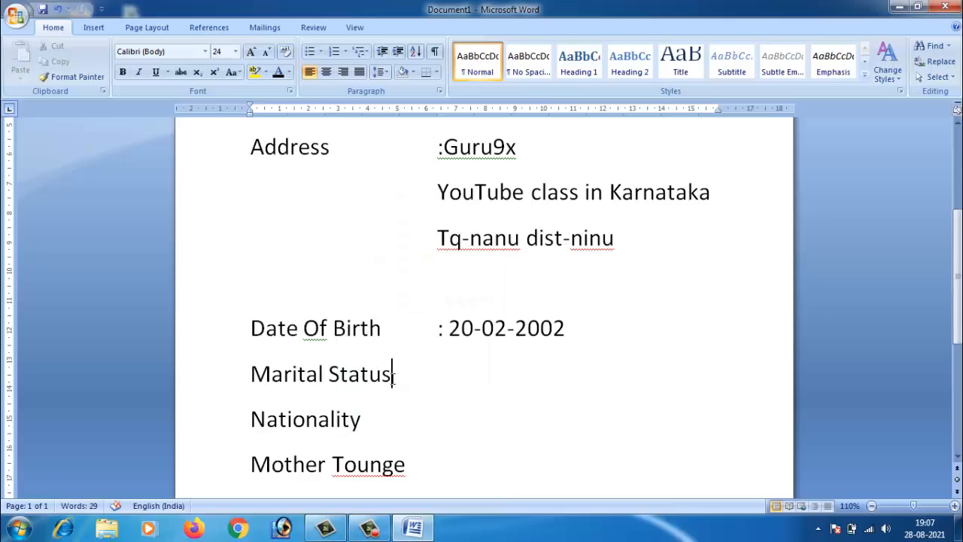
pyautogui.click(404, 384)
pyautogui.press('Tab')
pyautogui.write(':No')
pyautogui.click(444, 423)
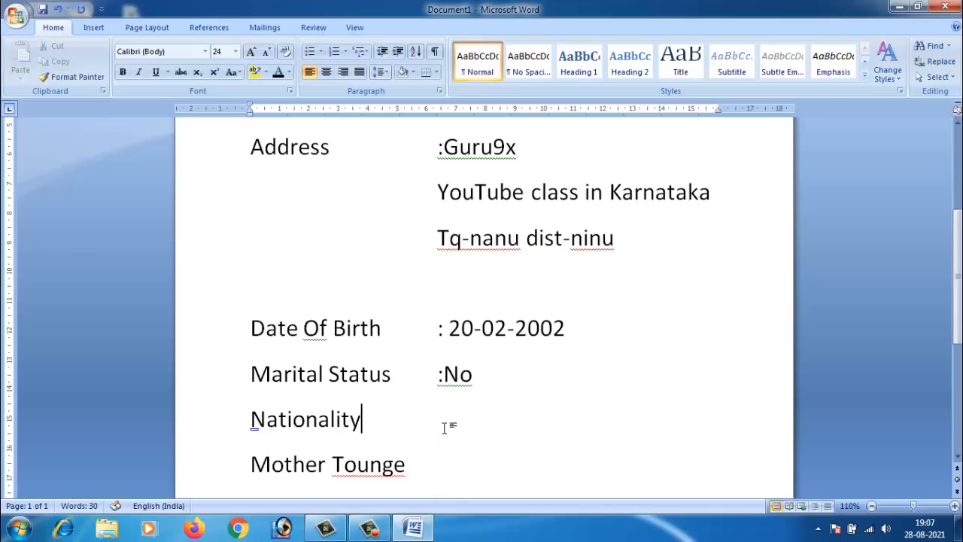
# Step: Insert a space after the colon in the Marital Status and Address values
pyautogui.click(444, 373)
pyautogui.scroll(1, 451, 274)
pyautogui.click(443, 185)
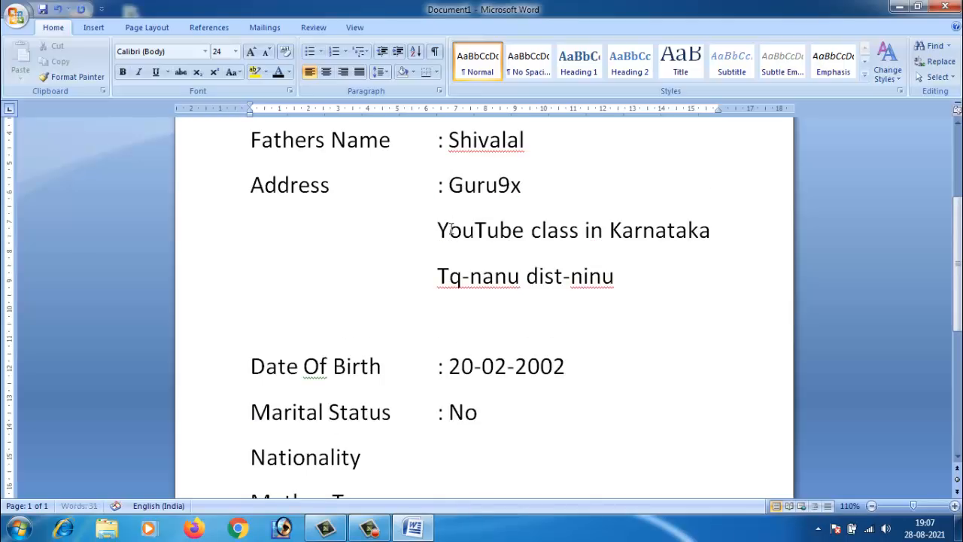
pyautogui.scroll(1, 450, 230)
pyautogui.scroll(-1, 475, 369)
pyautogui.scroll(-1, 474, 370)
# Step: Enter ": Indian" beside the Nationality label, aligned with the value column
pyautogui.click(399, 386)
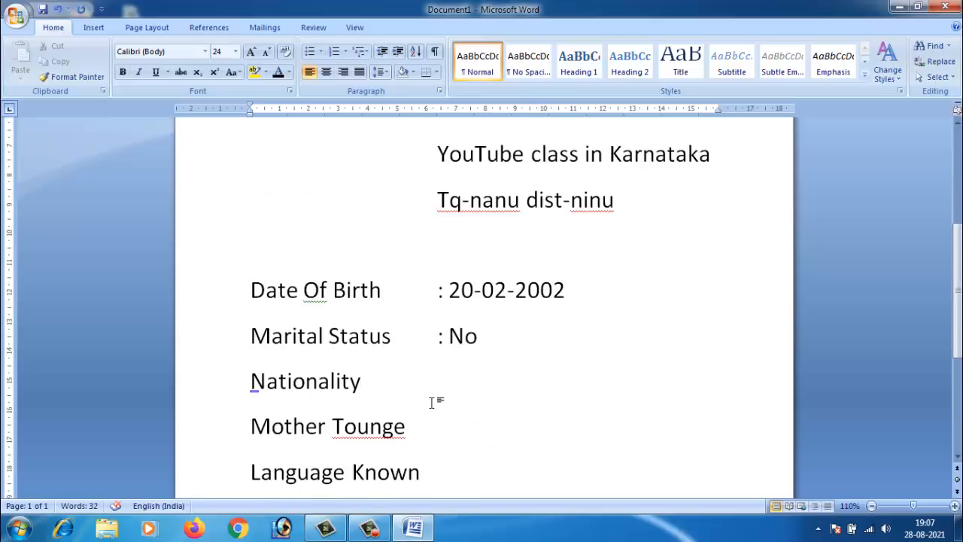
pyautogui.press('Tab')
pyautogui.press('Tab')
pyautogui.write(': Ind')
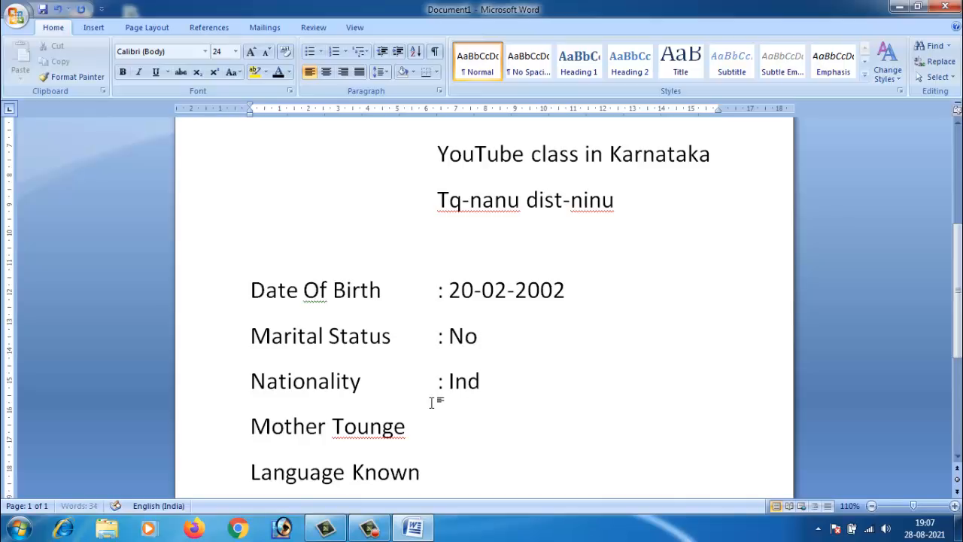
pyautogui.write('ian')
# Step: Correct "Tounge" in the Mother Tounge label with the suggested spelling "Tongue"
pyautogui.click(417, 433)
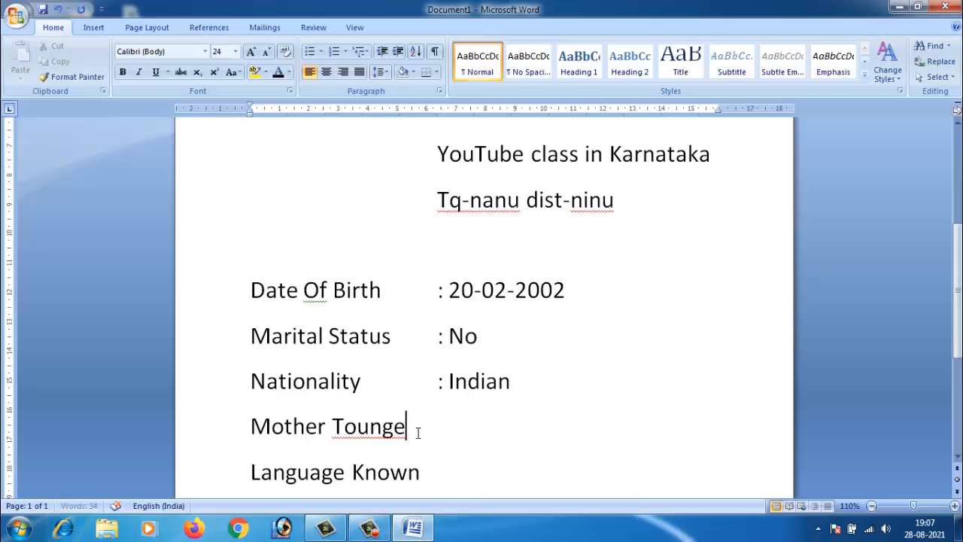
pyautogui.rightClick(361, 427)
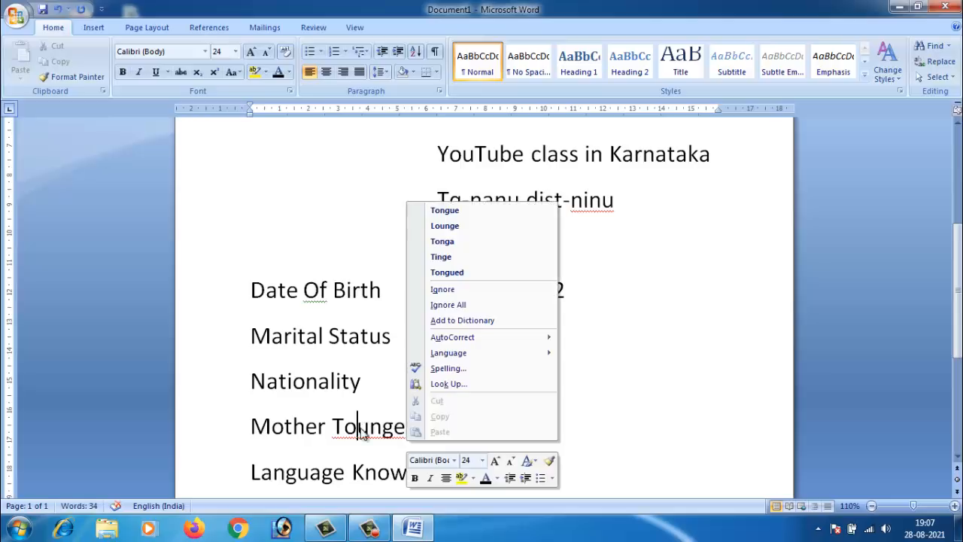
pyautogui.click(456, 210)
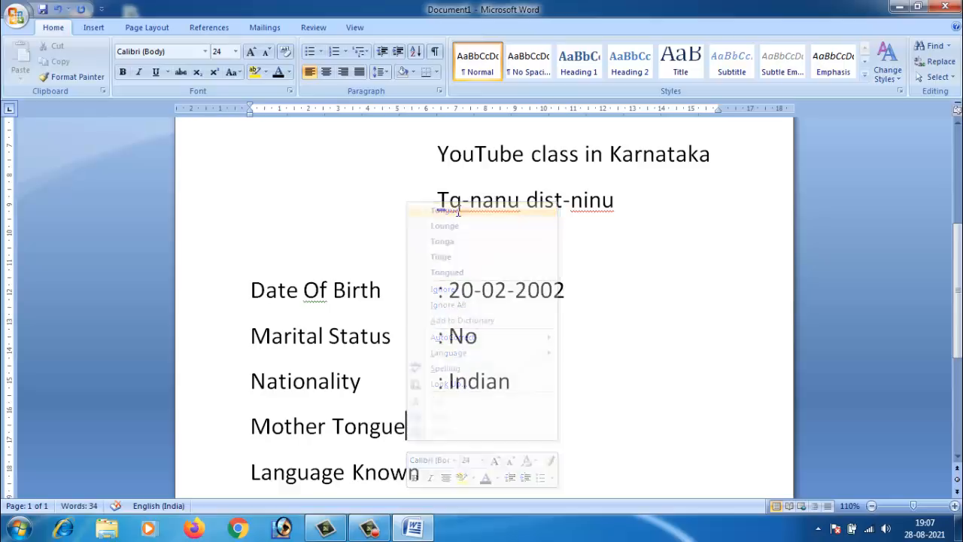
# Step: Enter ": Kannada" beside the Mother Tongue label, aligned with the value column
pyautogui.press('Tab')
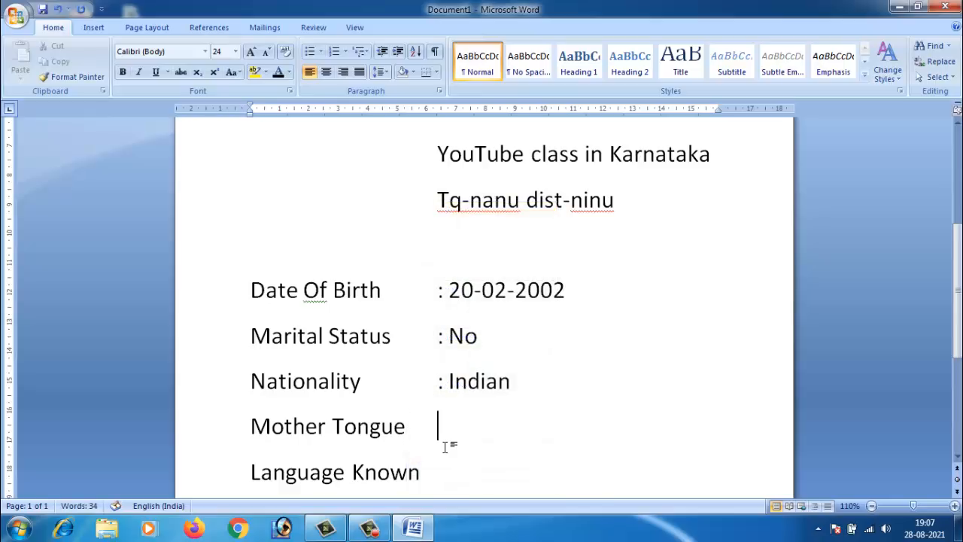
pyautogui.write(':')
pyautogui.write('K')
pyautogui.press('BackSpace')
pyautogui.write('Kannada')
# Step: Enter ": Kannada English Hindi" beside the Language Known label, aligned with the value column
pyautogui.scroll(-1, 444, 447)
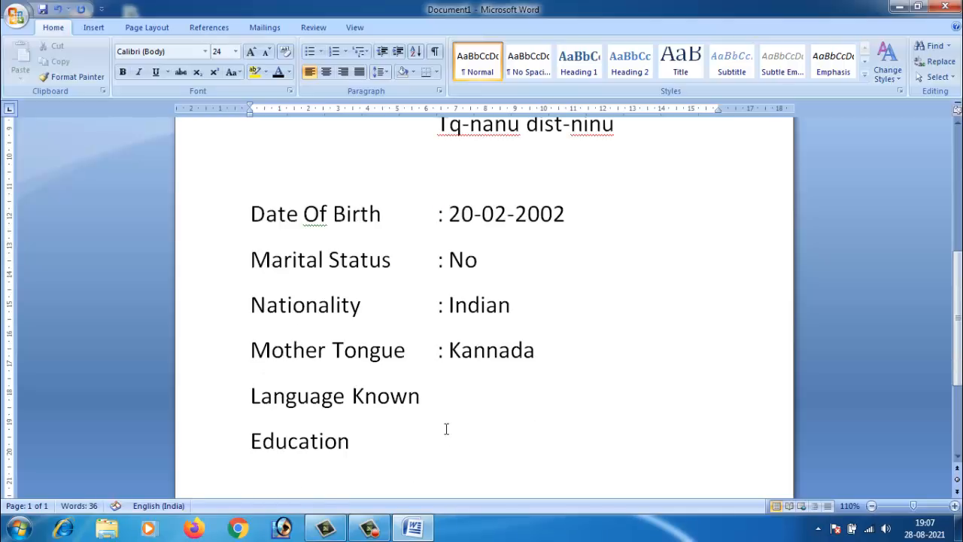
pyautogui.click(443, 395)
pyautogui.press('Tab')
pyautogui.write(': Kannada ')
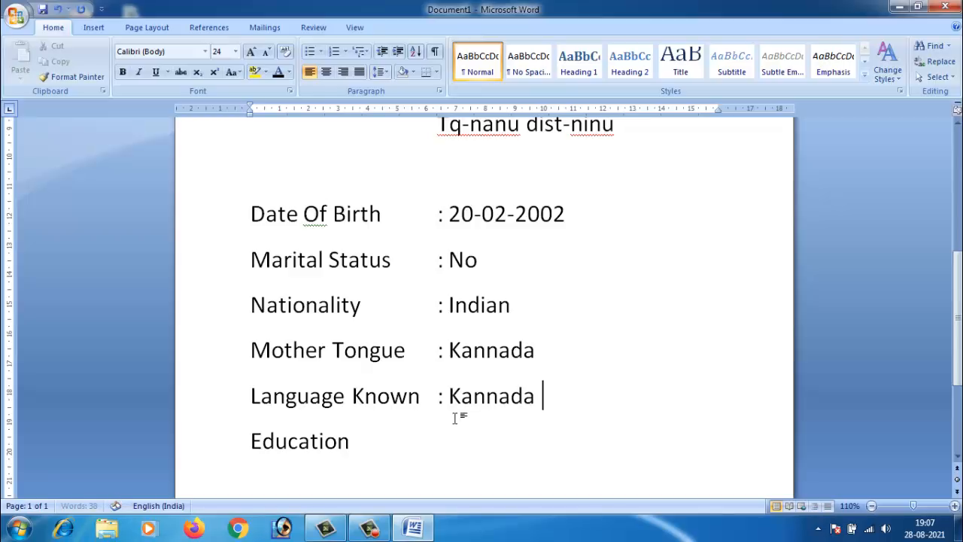
pyautogui.write('En')
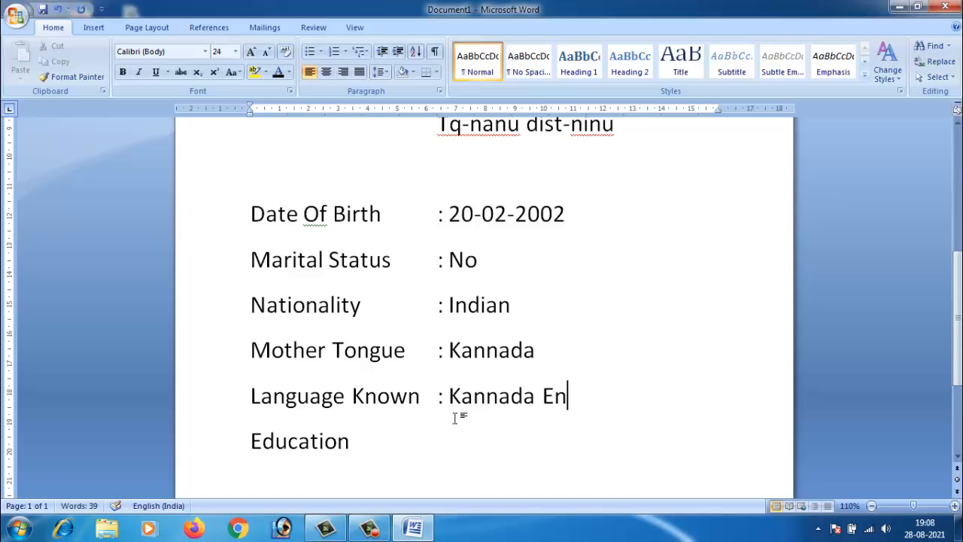
pyautogui.write('glish ')
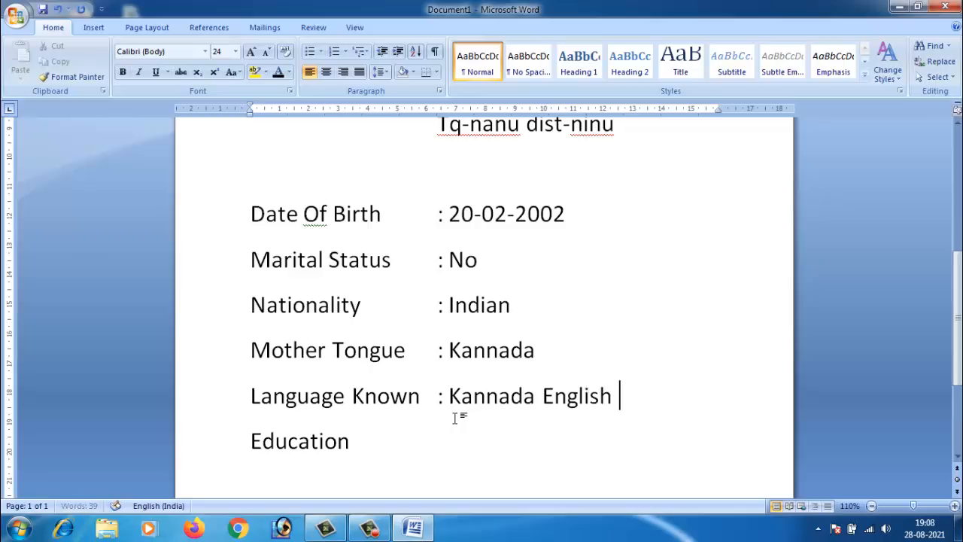
pyautogui.write('Hindi')
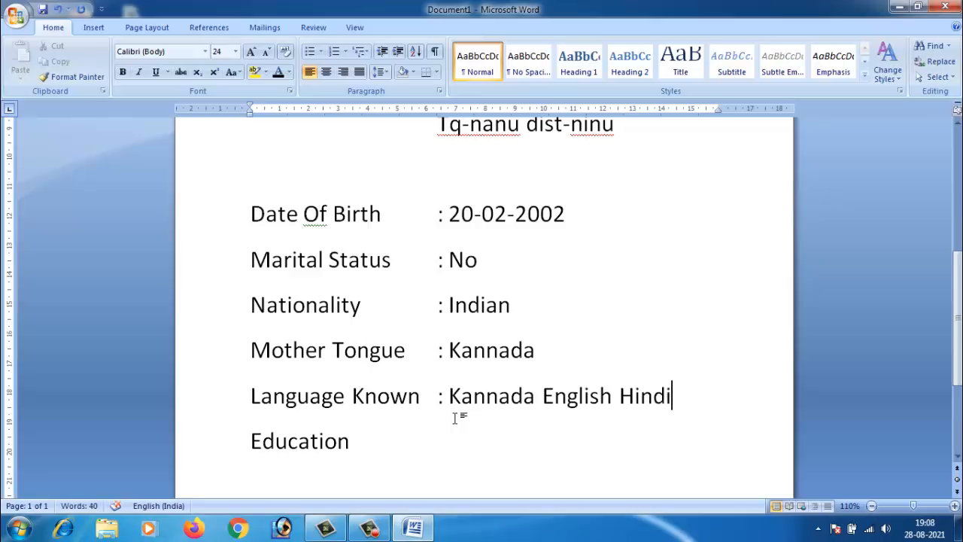
# Step: Add an empty line below the Education label
pyautogui.scroll(-1, 427, 434)
pyautogui.click(359, 407)
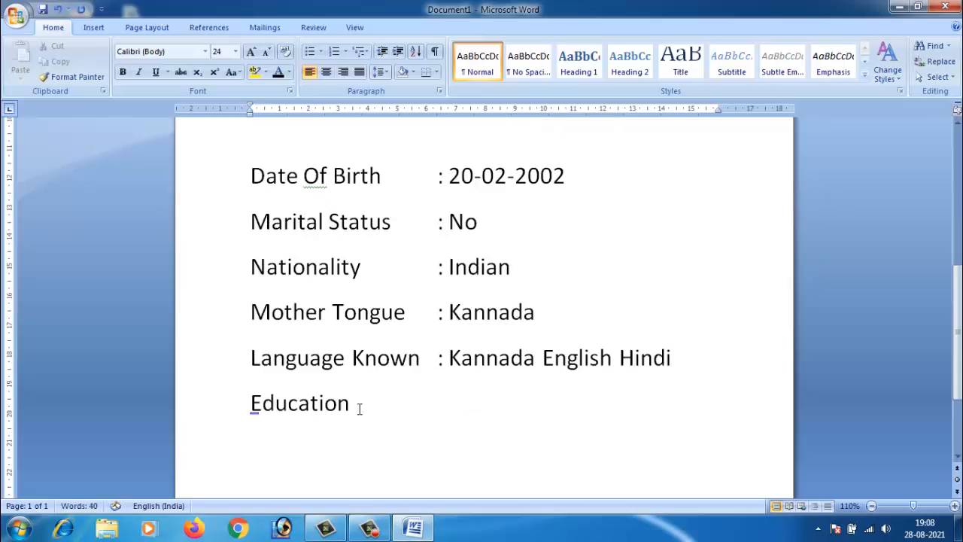
pyautogui.scroll(8, 480, 419)
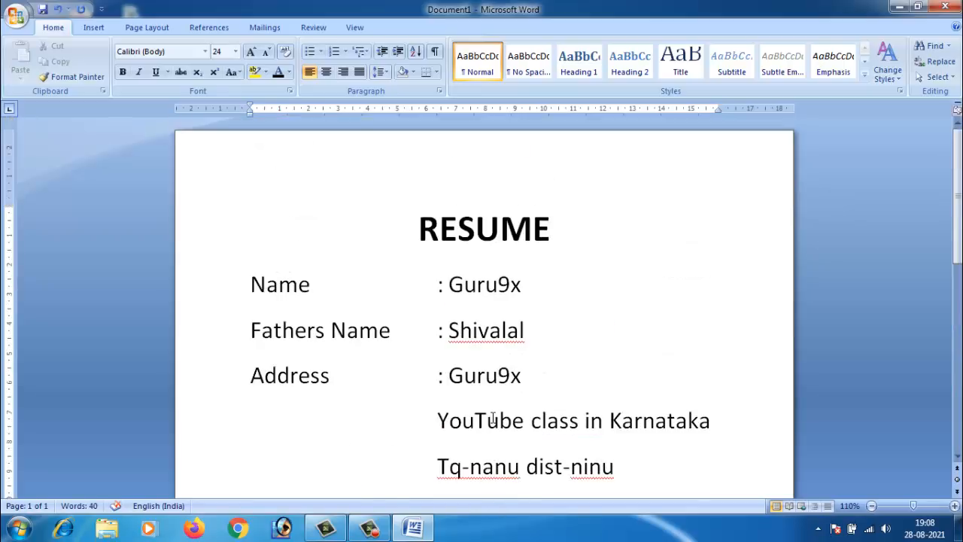
pyautogui.scroll(-8, 493, 419)
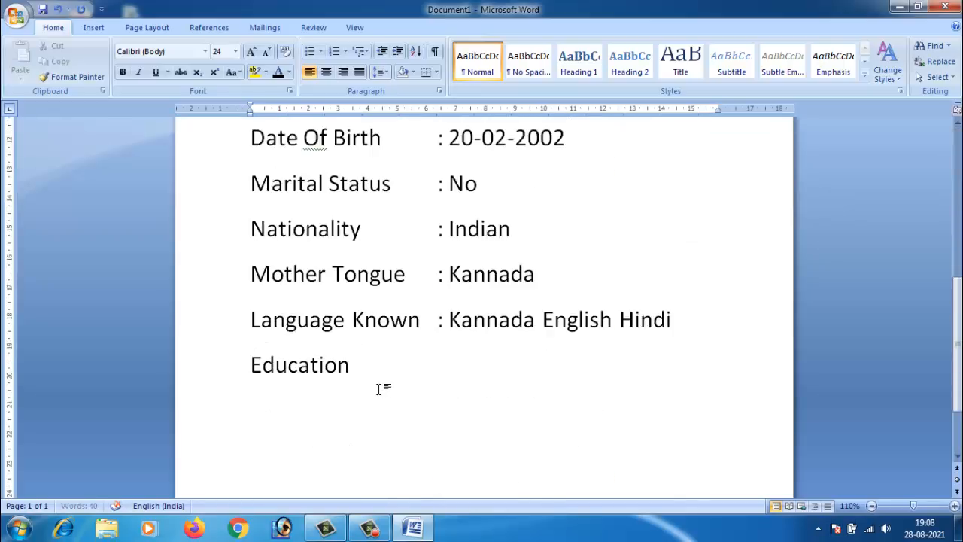
pyautogui.press('Return')
# Step: Insert a table of five columns and one row on the empty line below Education
pyautogui.scroll(-1, 277, 396)
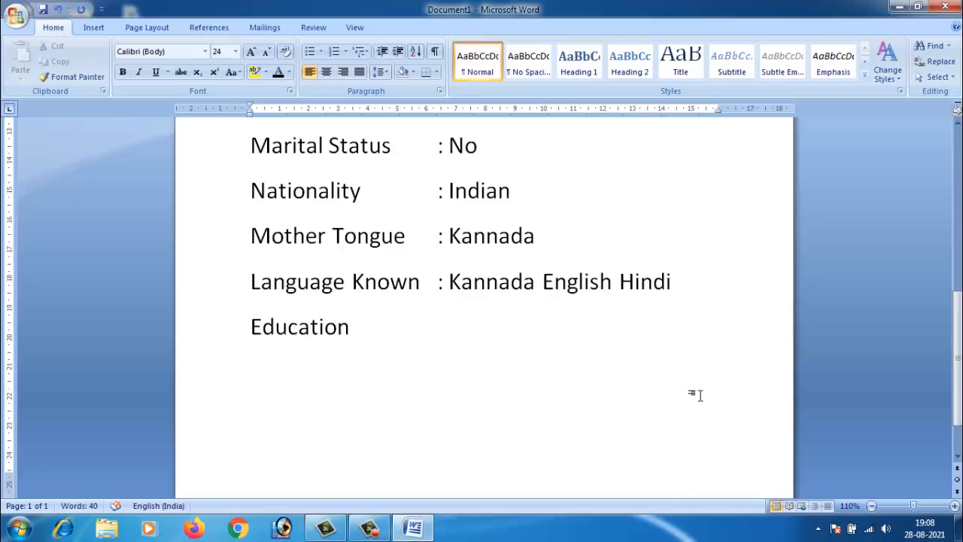
pyautogui.scroll(-1, 699, 393)
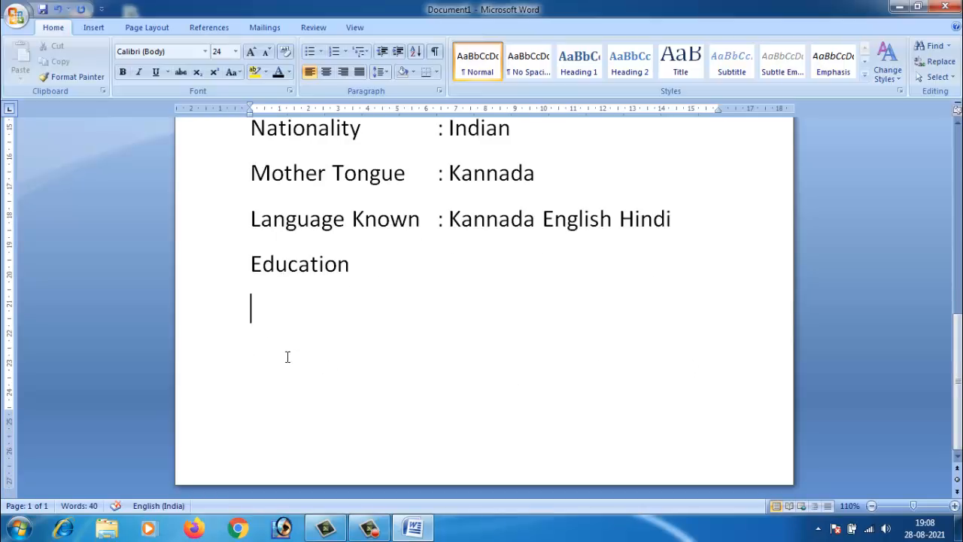
pyautogui.scroll(1, 293, 369)
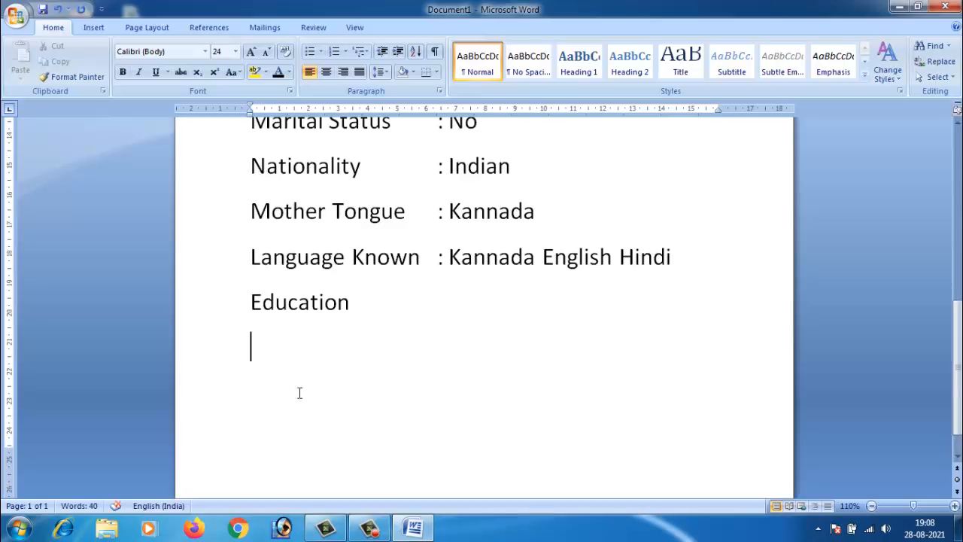
pyautogui.click(94, 30)
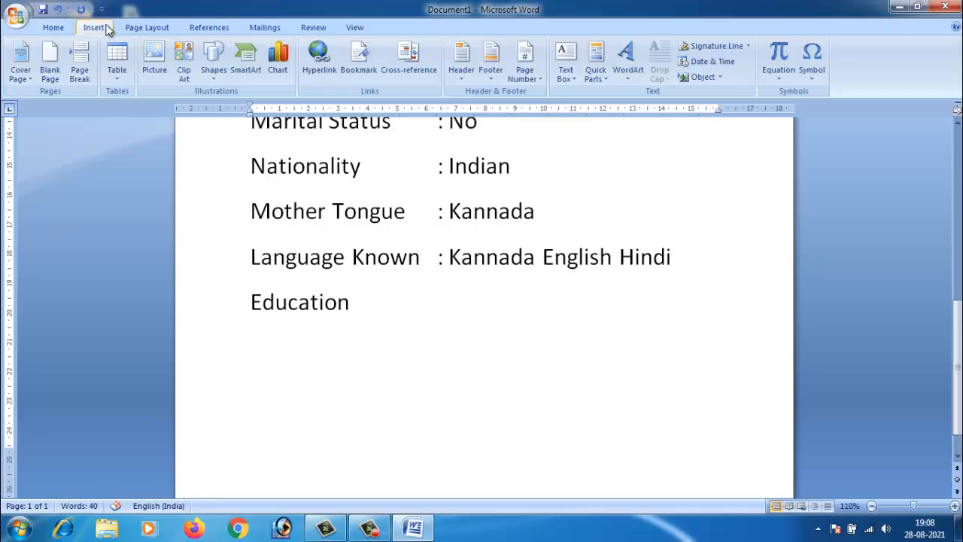
pyautogui.click(117, 83)
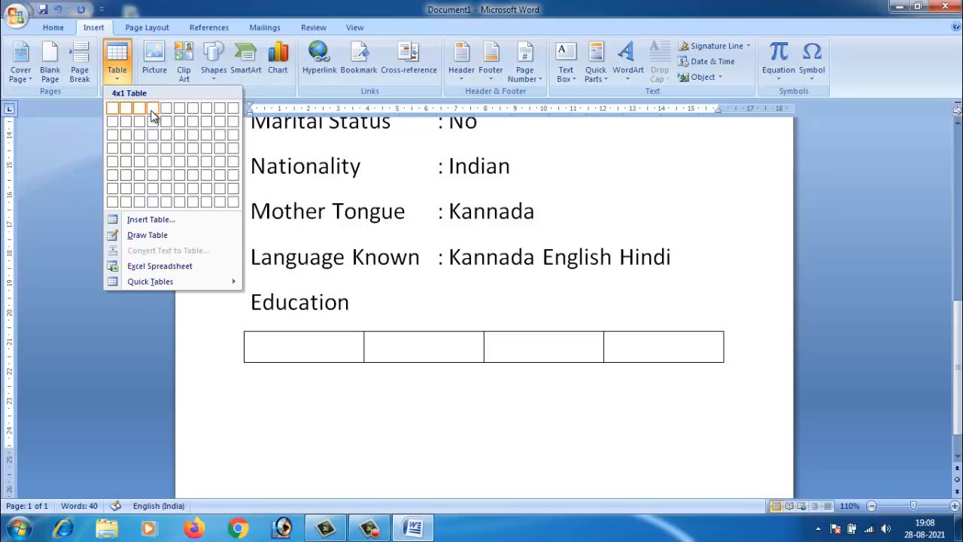
pyautogui.click(165, 117)
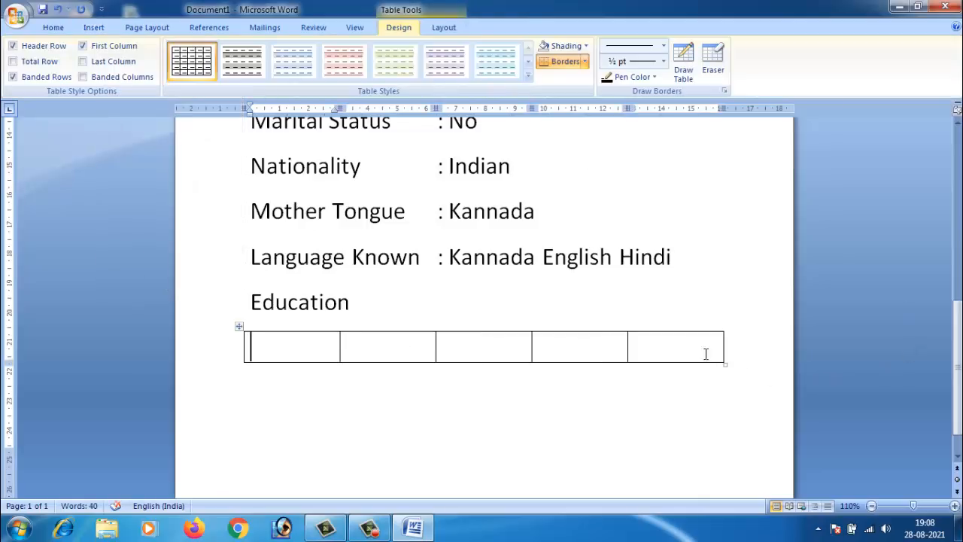
# Step: Enter the headings "Sl no", "Course" and "college" in the first three cells of the education table
pyautogui.write('Sl no')
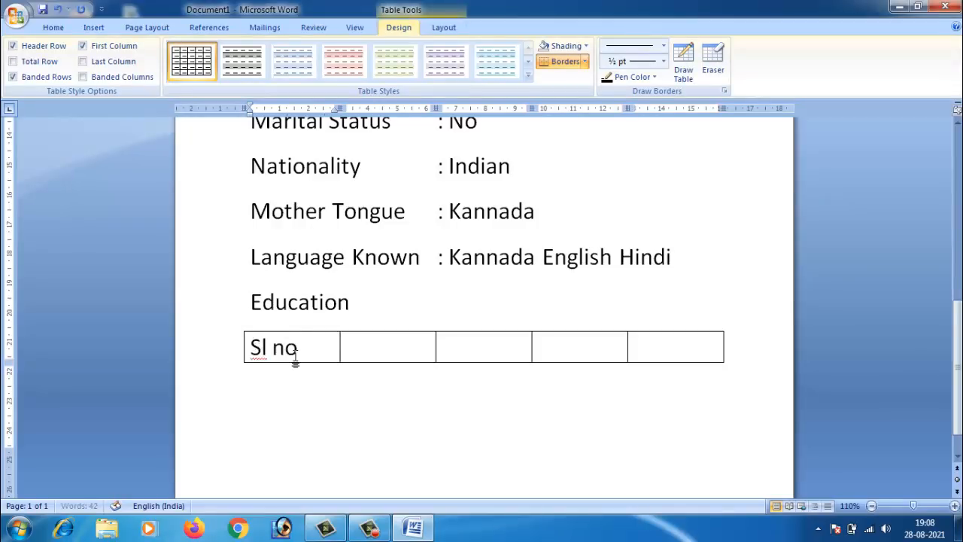
pyautogui.click(387, 354)
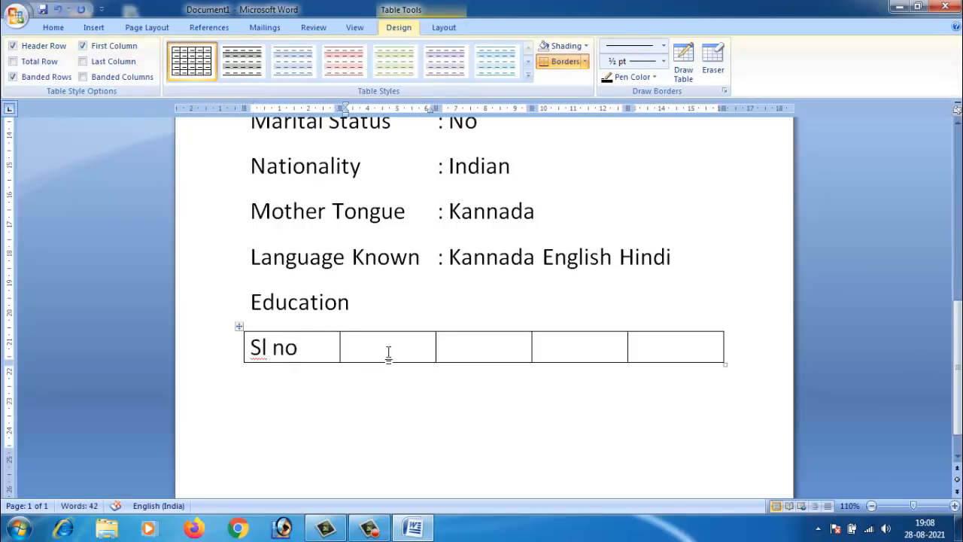
pyautogui.write('Course')
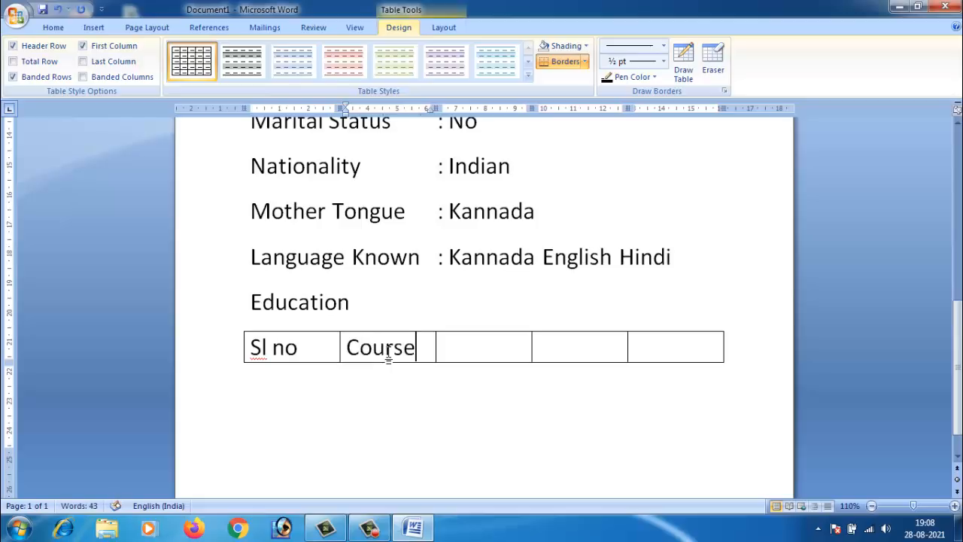
pyautogui.press('Tab')
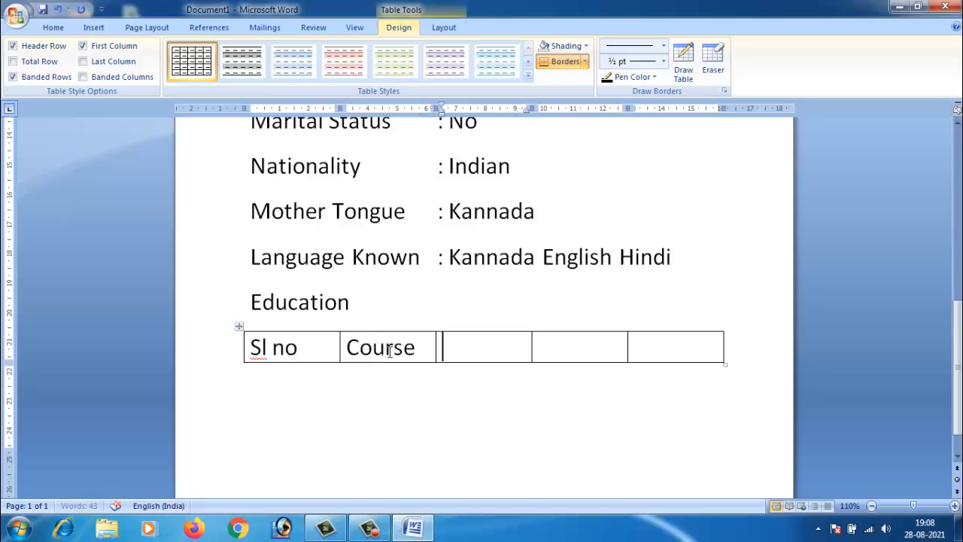
pyautogui.write('college')
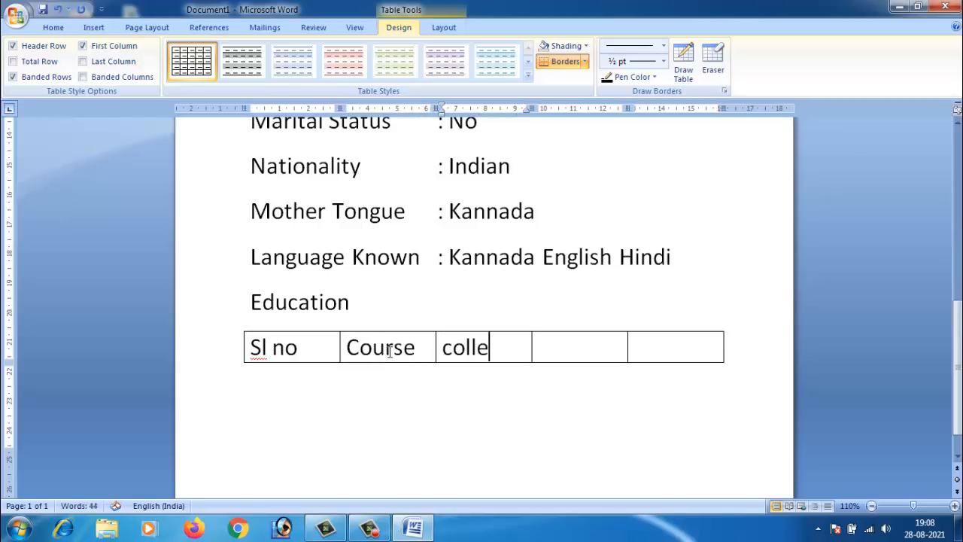
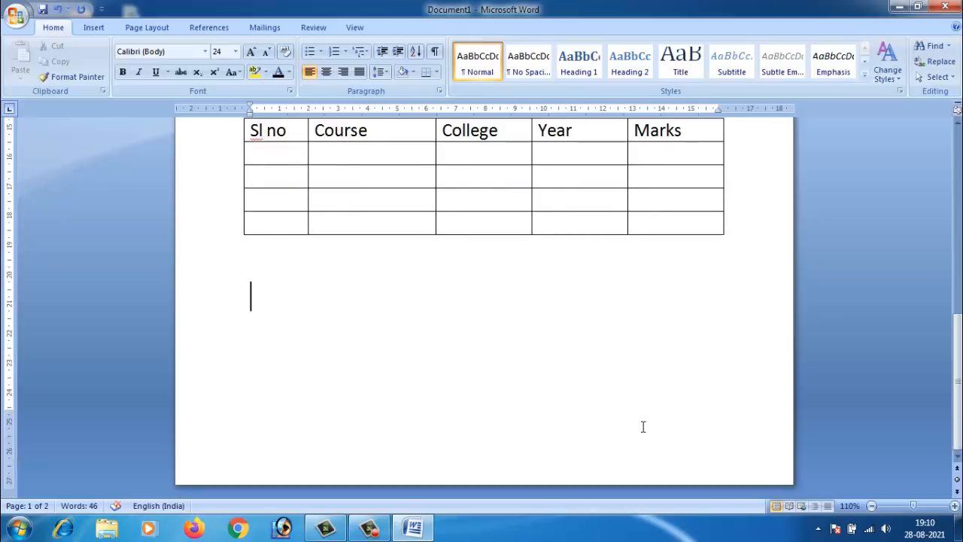
# Step: Realign the second and third lines of the address with the value column above them
pyautogui.scroll(6, 641, 421)
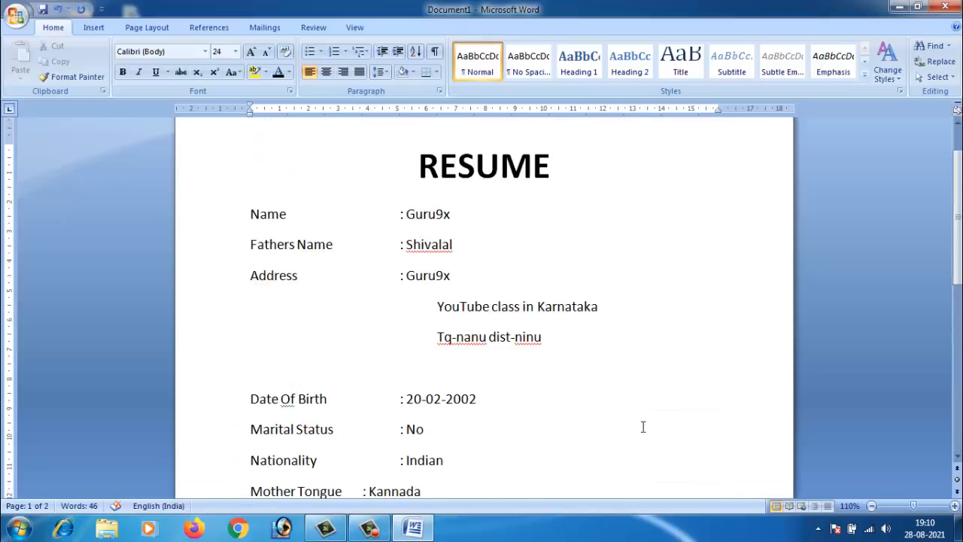
pyautogui.click(437, 273)
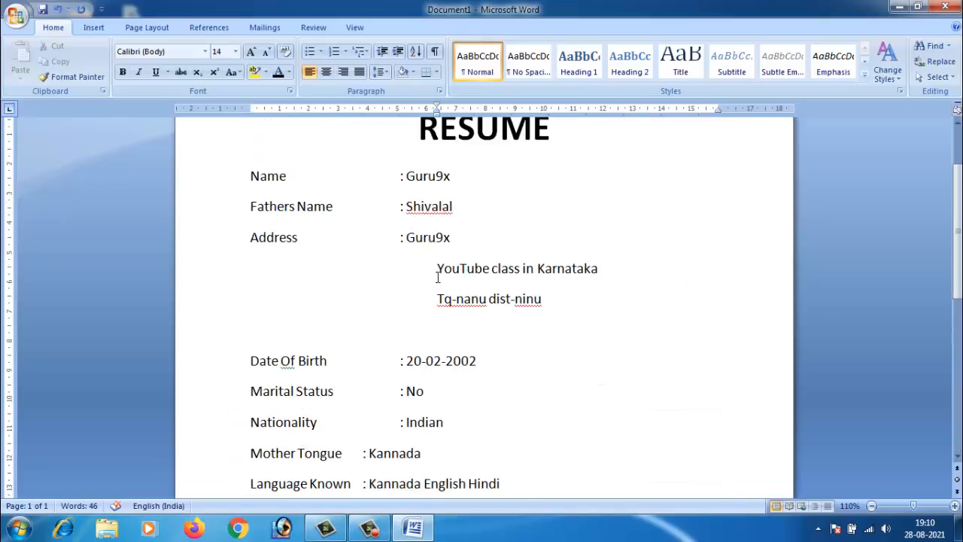
pyautogui.press('BackSpace')
pyautogui.press('Tab')
pyautogui.press('Tab')
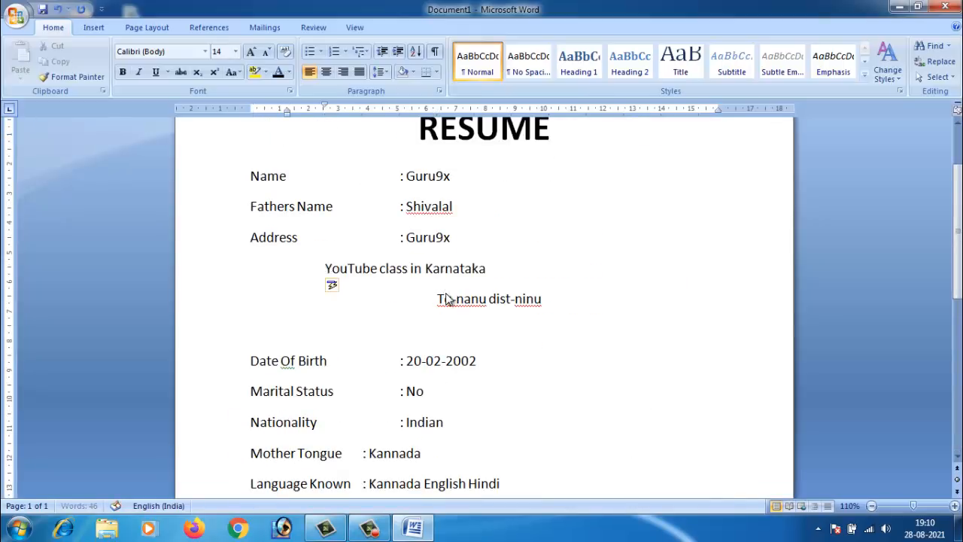
pyautogui.press('Tab')
pyautogui.click(438, 298)
pyautogui.press('BackSpace')
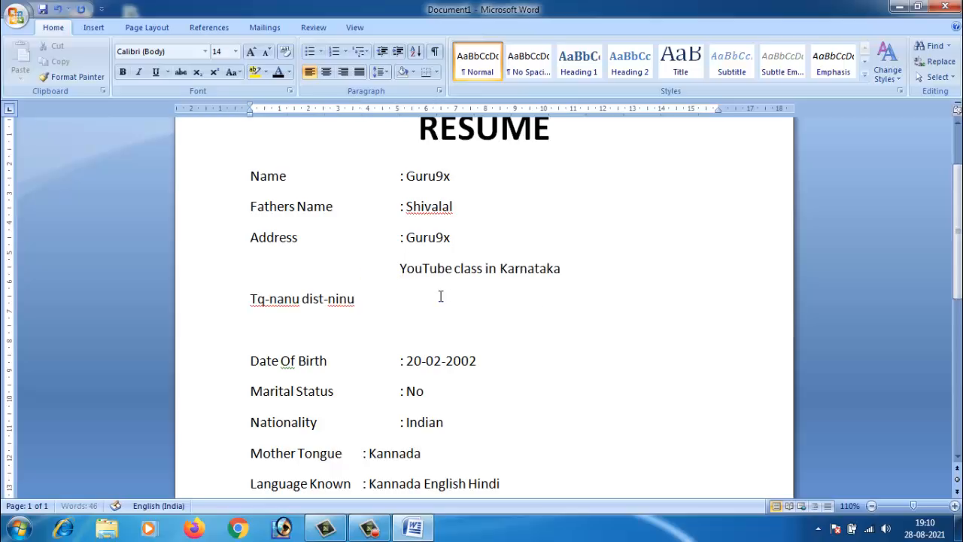
pyautogui.press('Tab')
pyautogui.press('Tab')
pyautogui.press('Tab')
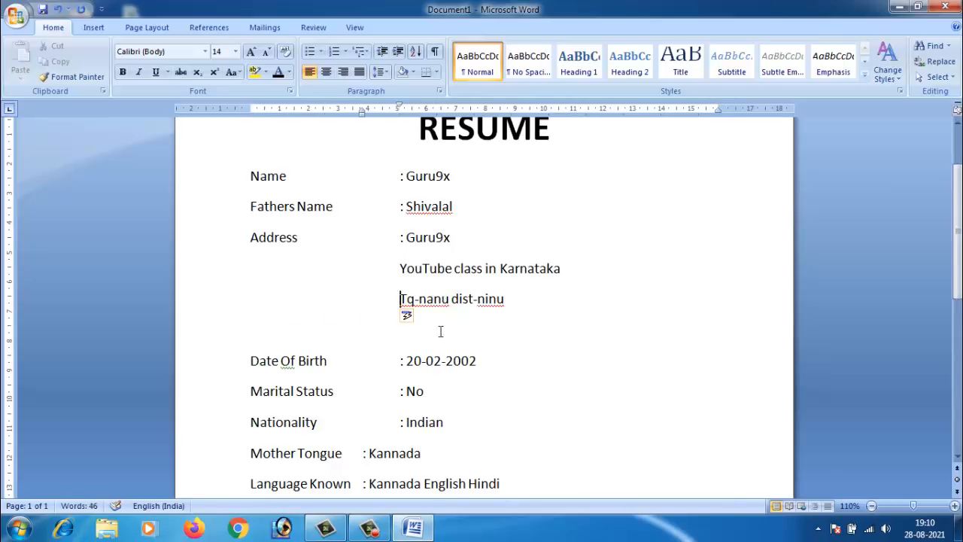
# Step: Shift the Mother Tongue and Language Known values to line up with the other values' column
pyautogui.scroll(-2, 441, 331)
pyautogui.click(362, 378)
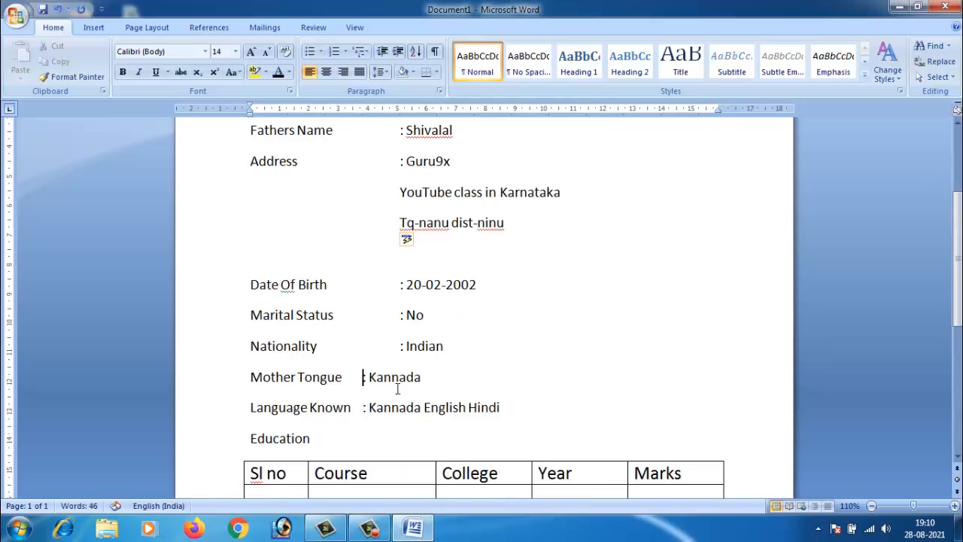
pyautogui.press('Tab')
pyautogui.click(364, 412)
pyautogui.press('Tab')
pyautogui.press('Tab')
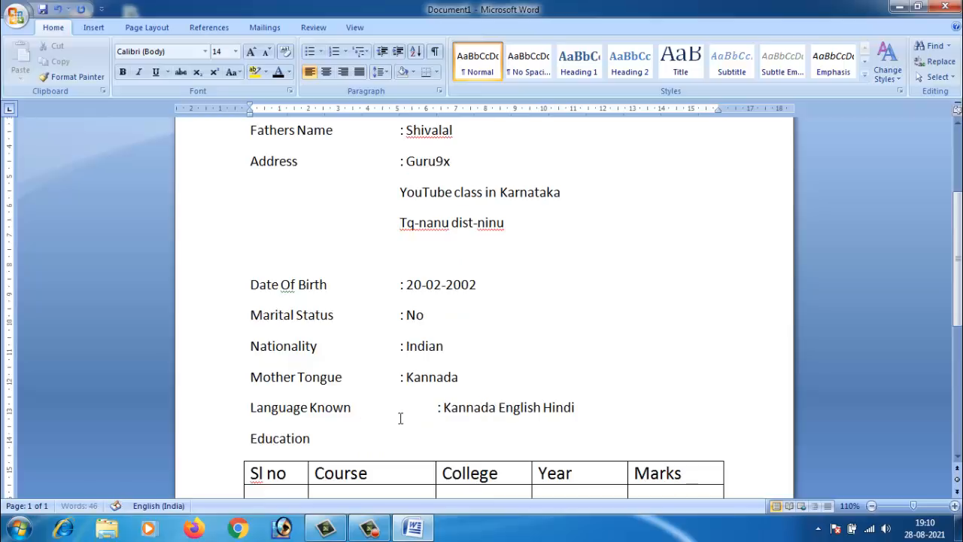
pyautogui.press('BackSpace')
pyautogui.scroll(3, 406, 372)
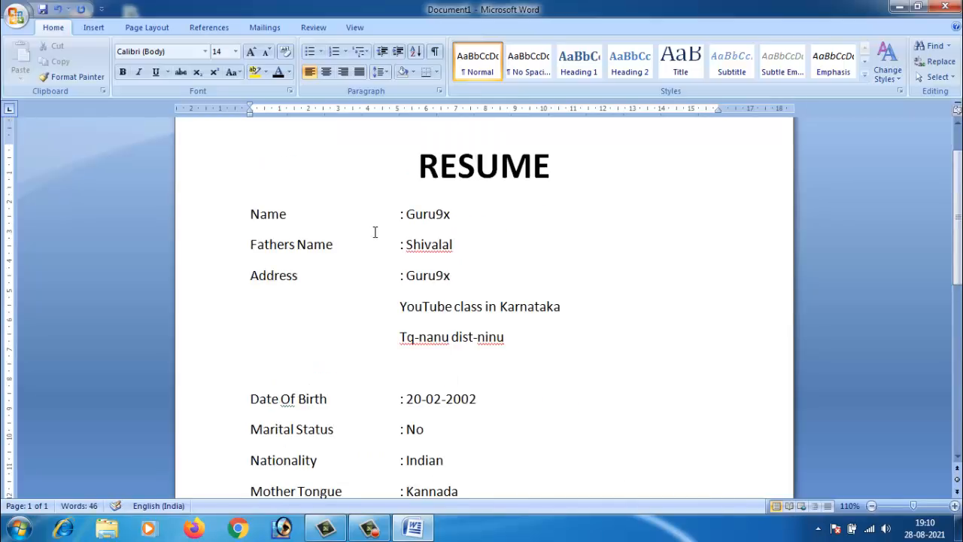
# Step: Enter "01" under Sl no and "SSLC" under Course in the first empty row of the education table
pyautogui.scroll(-5, 449, 437)
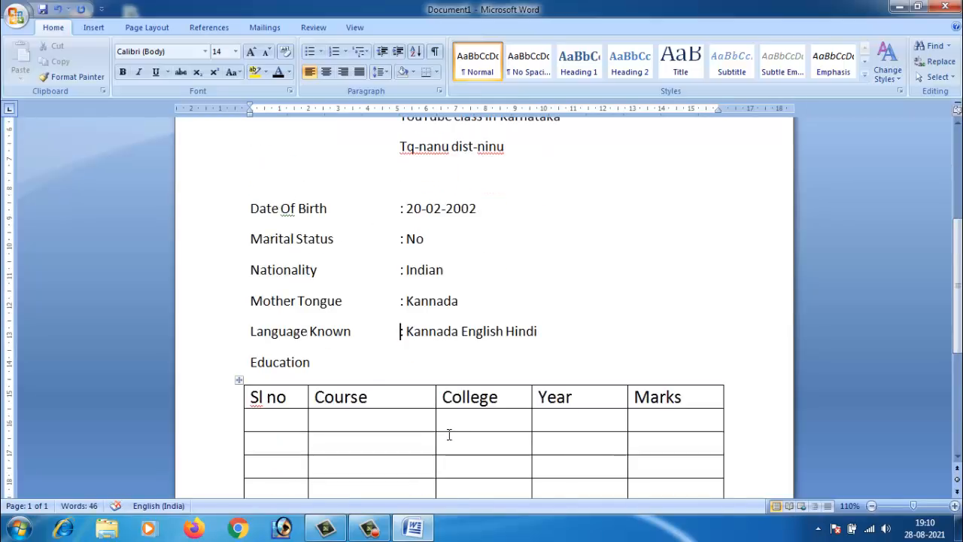
pyautogui.scroll(-2, 449, 433)
pyautogui.click(288, 346)
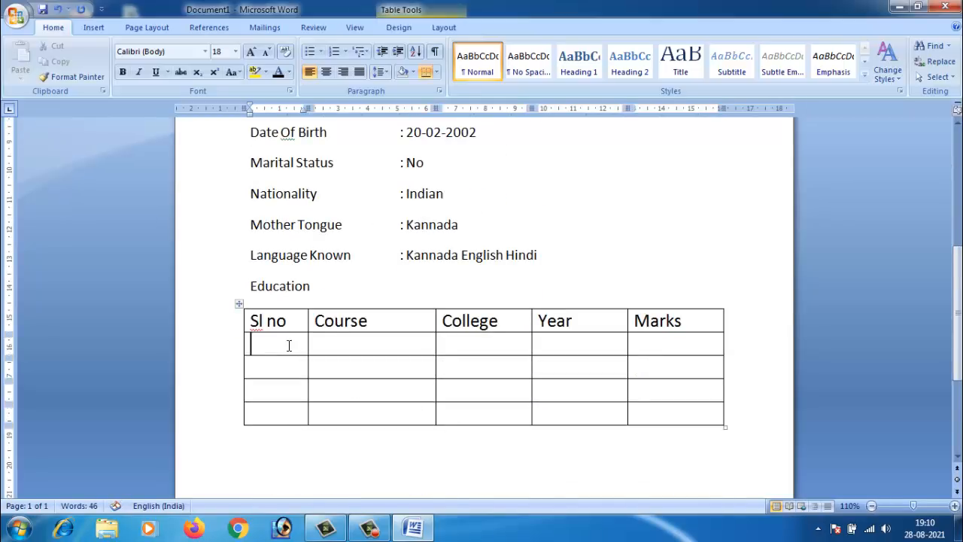
pyautogui.write('01')
pyautogui.click(367, 356)
pyautogui.write('P')
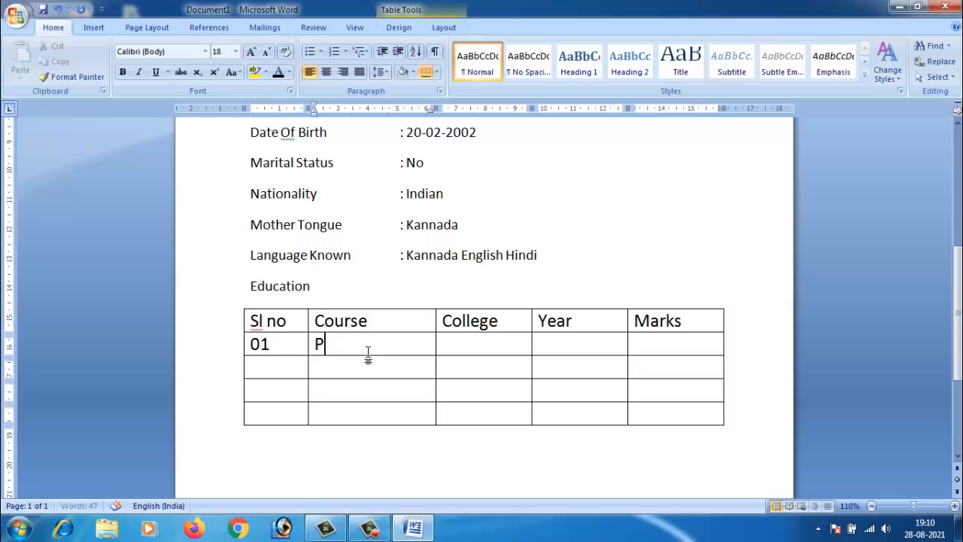
pyautogui.press('BackSpace')
pyautogui.write('SSLC')
# Step: Complete the SSLC row with college "Govt Karanatak", year "2001" and marks "520"
pyautogui.click(474, 347)
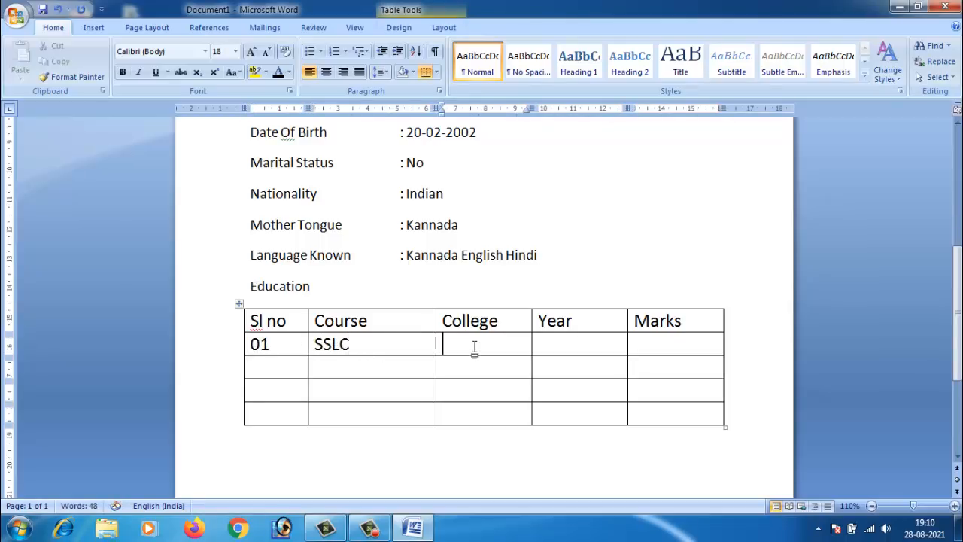
pyautogui.write('Go')
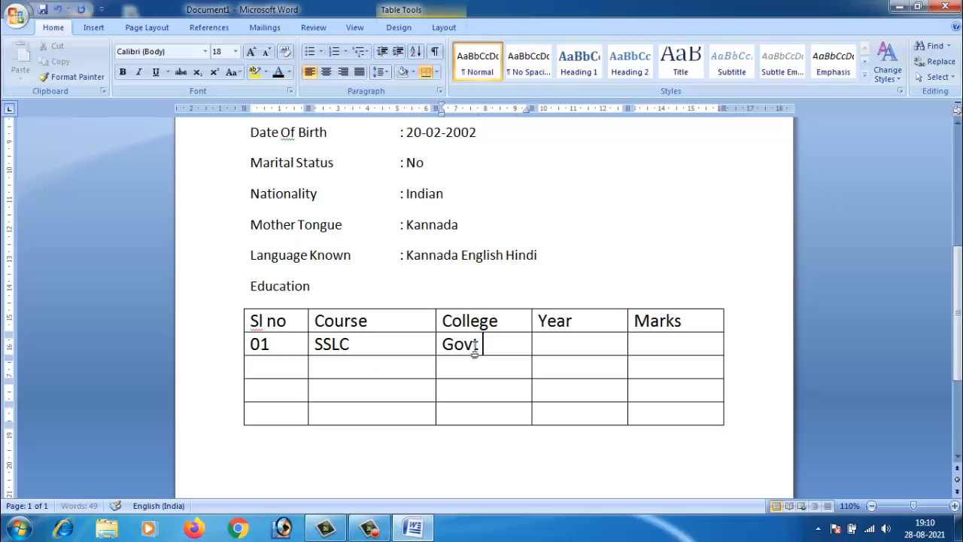
pyautogui.write('vt Karanatak')
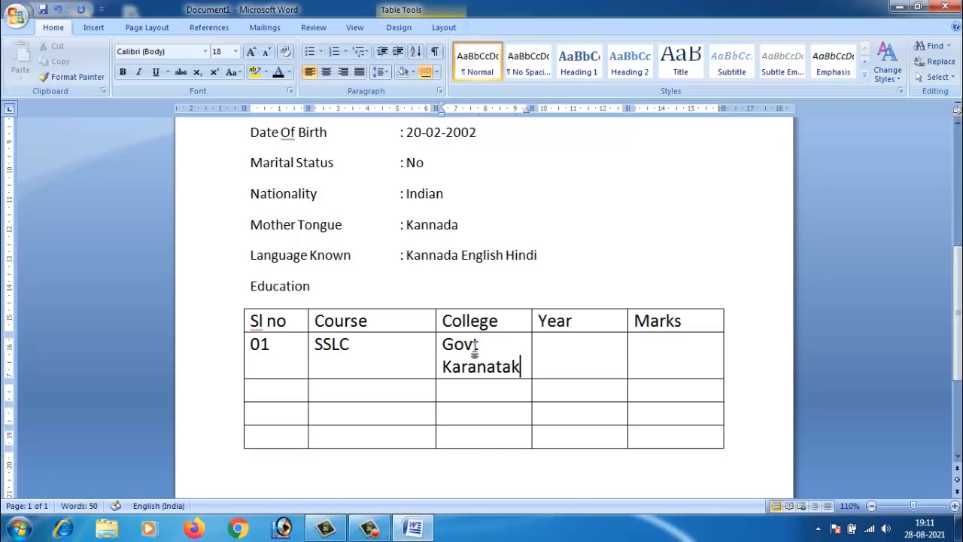
pyautogui.click(577, 364)
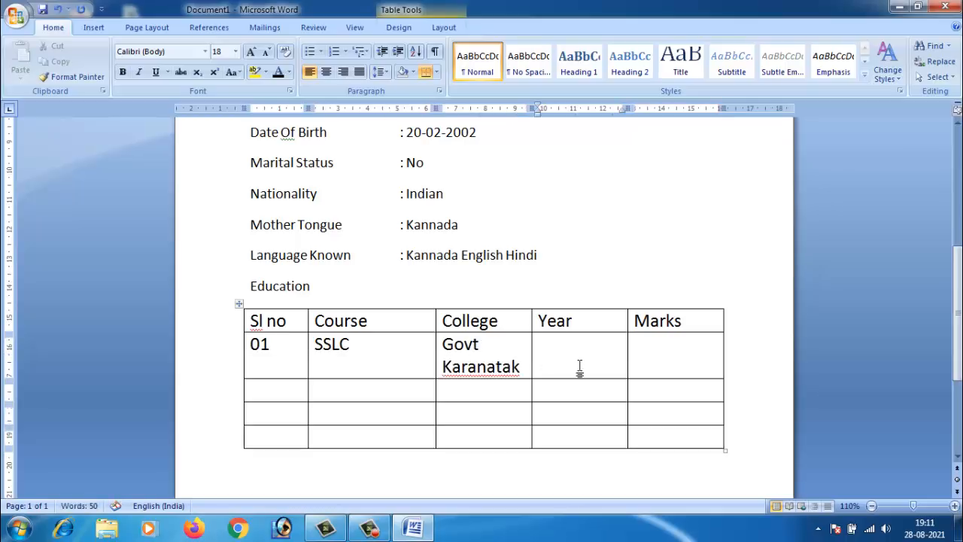
pyautogui.write('2001')
pyautogui.click(651, 349)
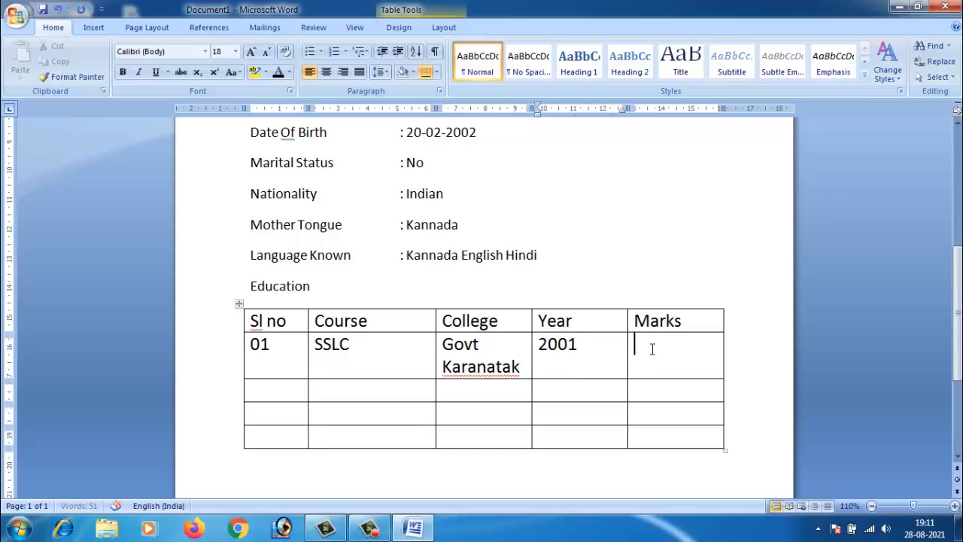
pyautogui.write('520')
# Step: Narrow the Sl no column so that it just fits its heading, giving the space to the Course column
pyautogui.click(281, 390)
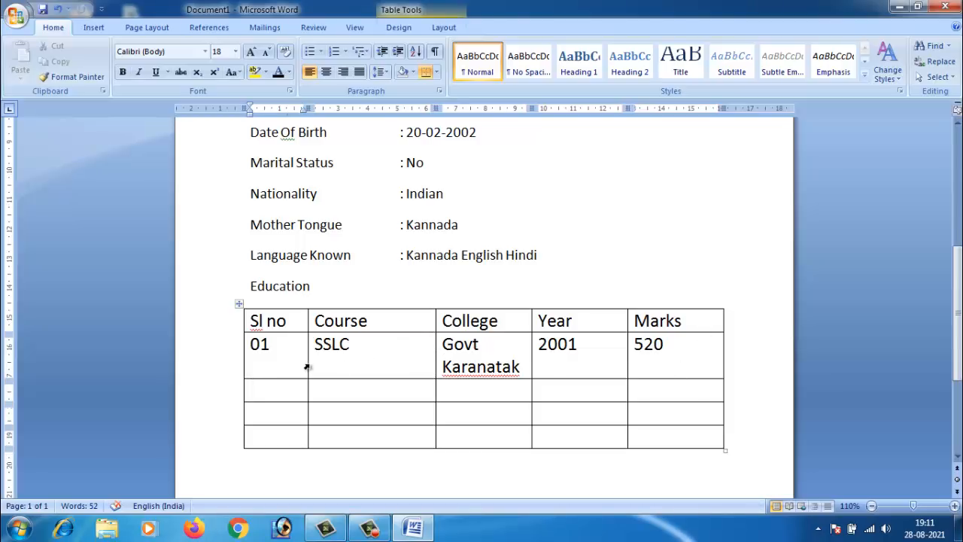
pyautogui.moveTo(307, 366); pyautogui.dragTo(316, 361)
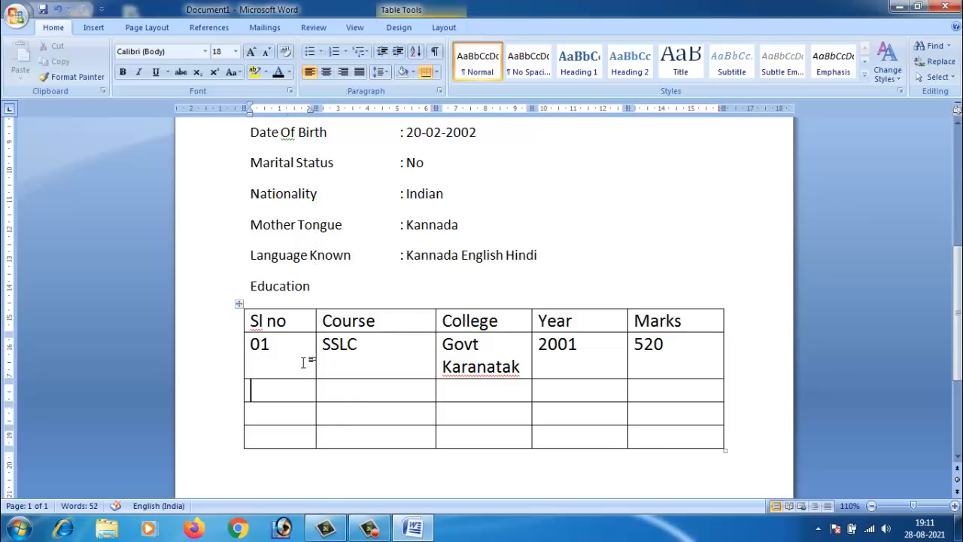
pyautogui.click(315, 367)
pyautogui.click(309, 365)
pyautogui.moveTo(315, 371); pyautogui.dragTo(294, 375)
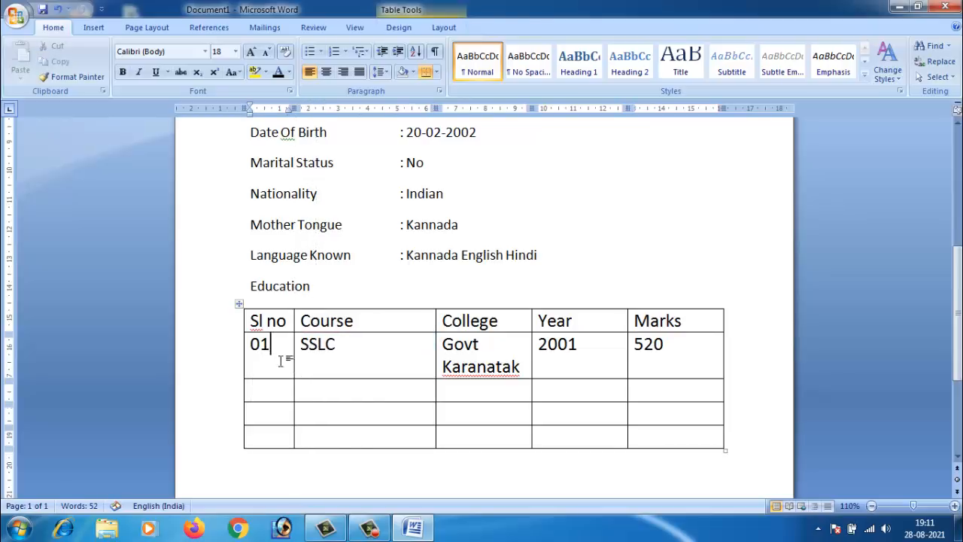
# Step: Change the first column's heading to "SL no" with a capital L
pyautogui.click(265, 320)
pyautogui.press('BackSpace')
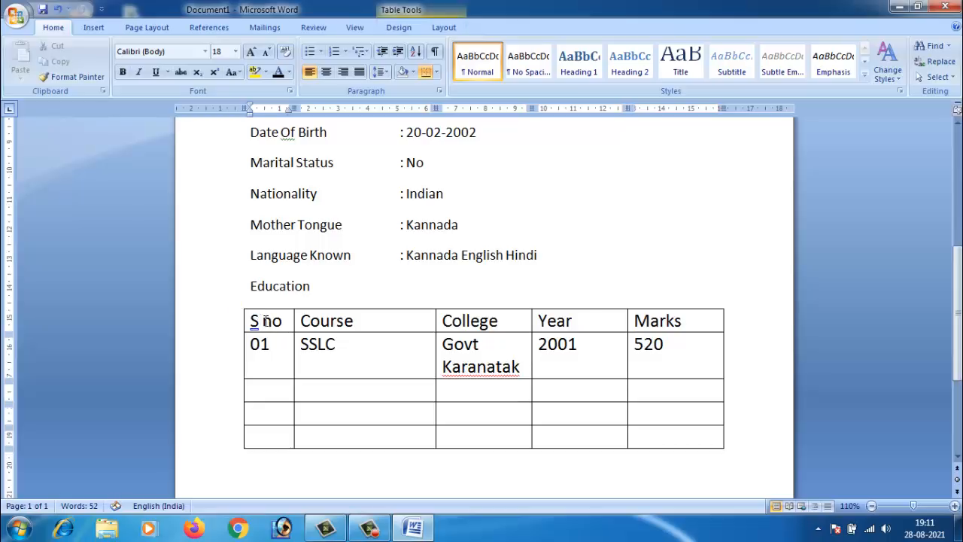
pyautogui.write('L')
pyautogui.click(307, 345)
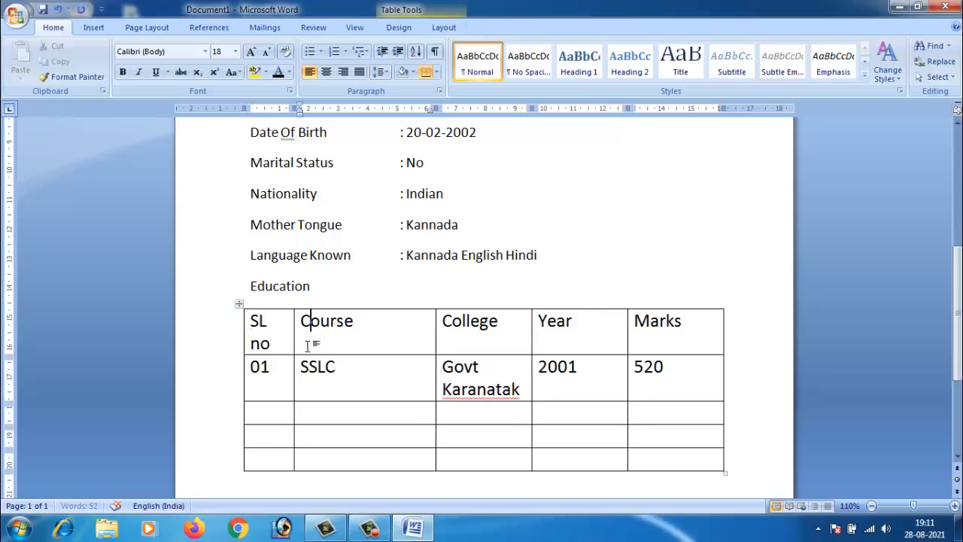
# Step: Enter "01" under SL no and "PUC" under Course in the row below SSLC
pyautogui.click(260, 411)
pyautogui.write('01')
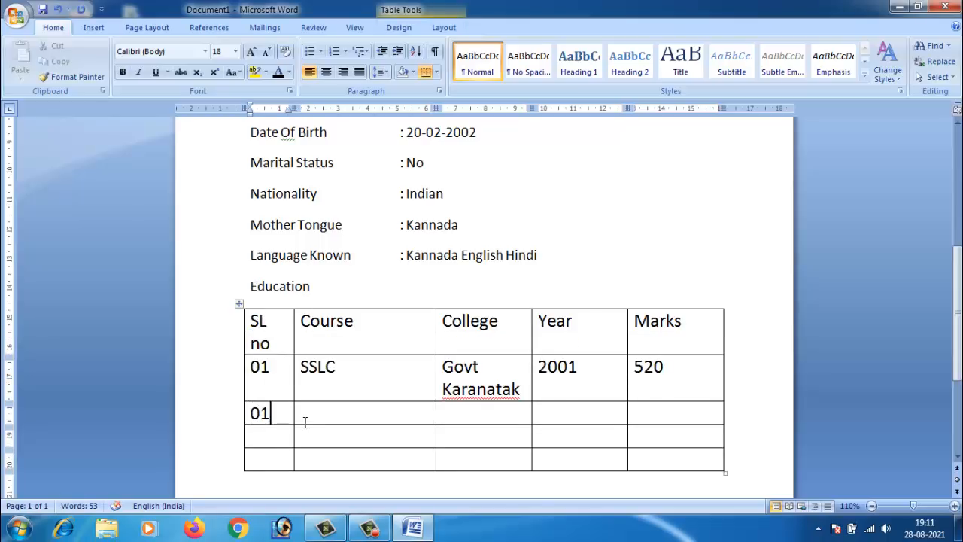
pyautogui.click(311, 416)
pyautogui.write('p')
pyautogui.press('BackSpace')
pyautogui.write('PUC')
# Step: Enter "Govt" as the college in the PUC row, with only the first letter capitalised
pyautogui.click(493, 423)
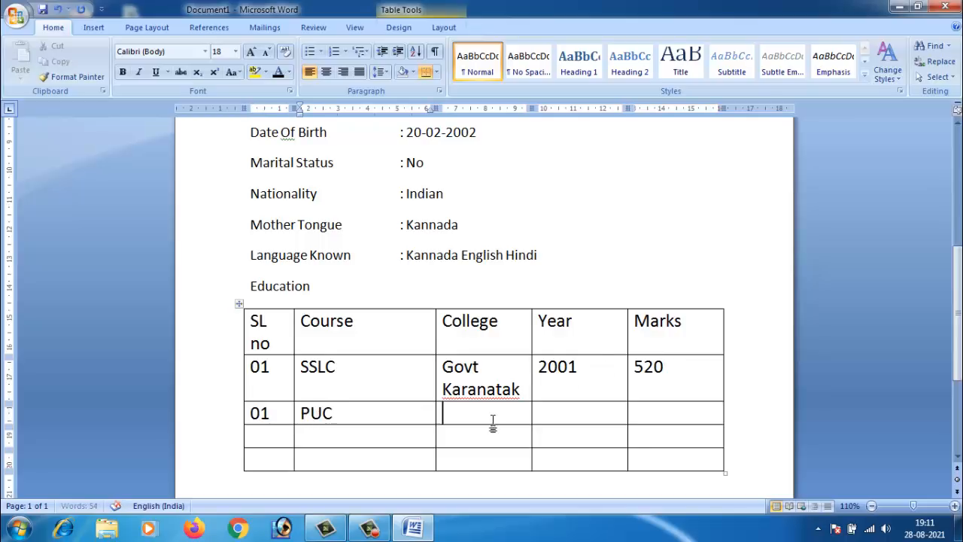
pyautogui.write('GOVT')
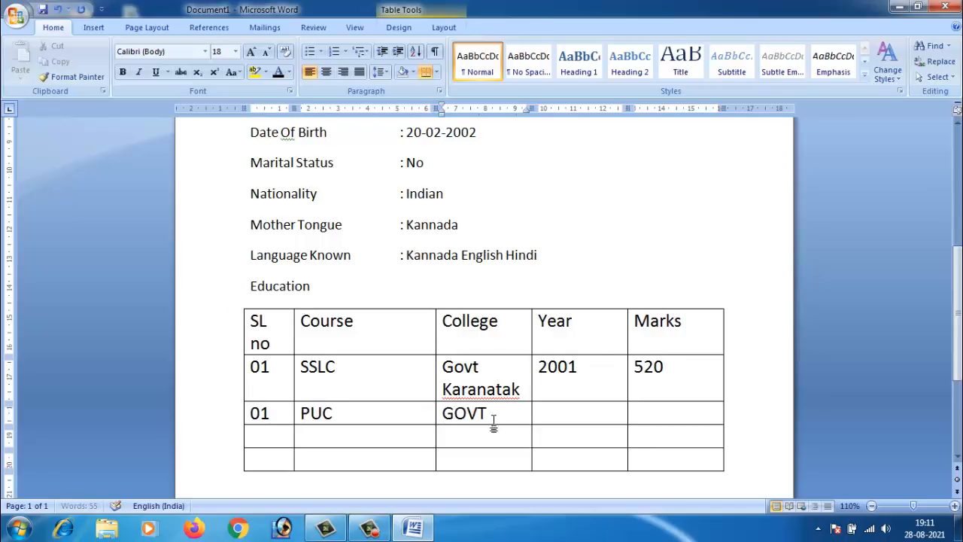
pyautogui.press('BackSpace')
pyautogui.press('BackSpace')
pyautogui.press('BackSpace')
pyautogui.write('p')
pyautogui.press('BackSpace')
pyautogui.write('ovt')
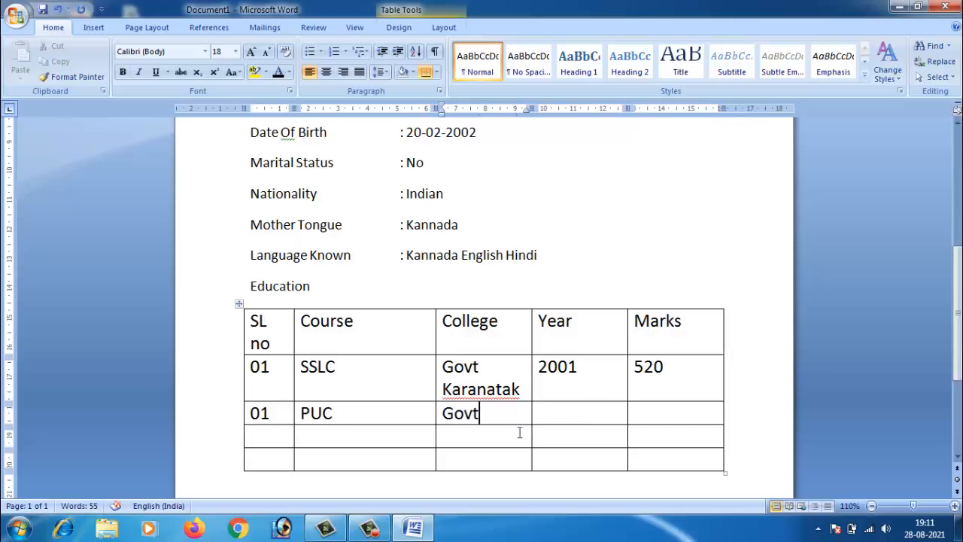
# Step: Change the PUC row's serial number to "02" and number the two rows below it "03" and "04"
pyautogui.click(311, 440)
pyautogui.click(279, 441)
pyautogui.moveTo(271, 414); pyautogui.dragTo(261, 416)
pyautogui.write('2')
pyautogui.click(266, 438)
pyautogui.write('03')
pyautogui.write('04')
# Step: Enter course "BA" and college "Govt" in row 03 of the education table
pyautogui.click(333, 441)
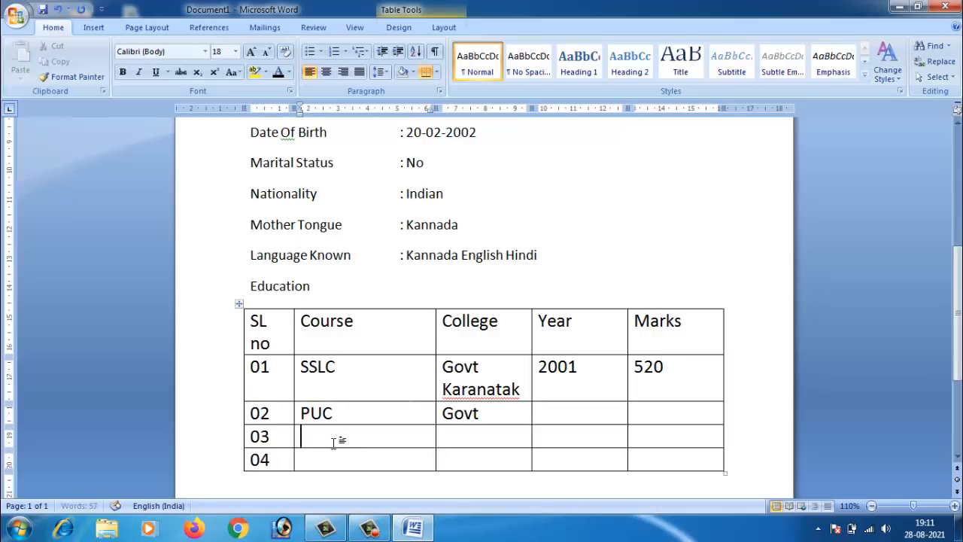
pyautogui.write('BA')
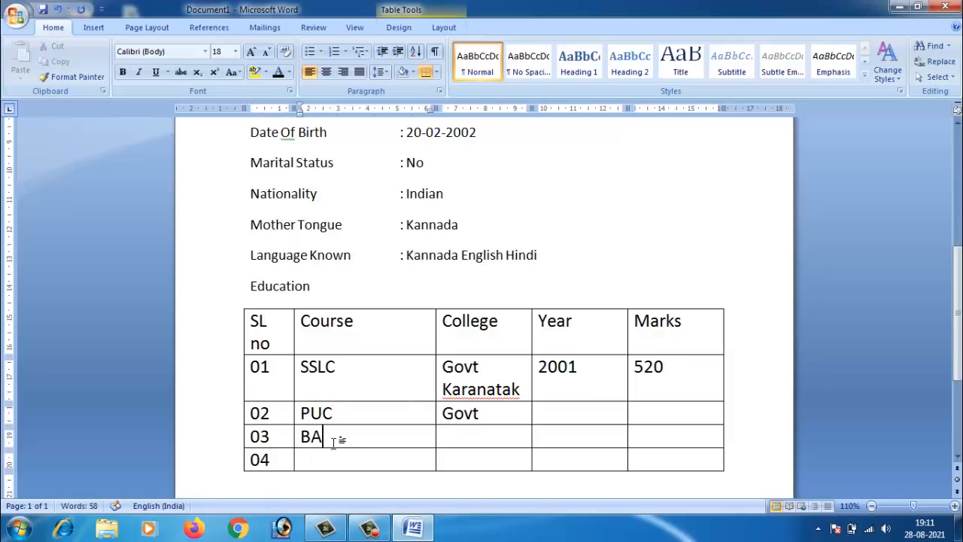
pyautogui.click(485, 440)
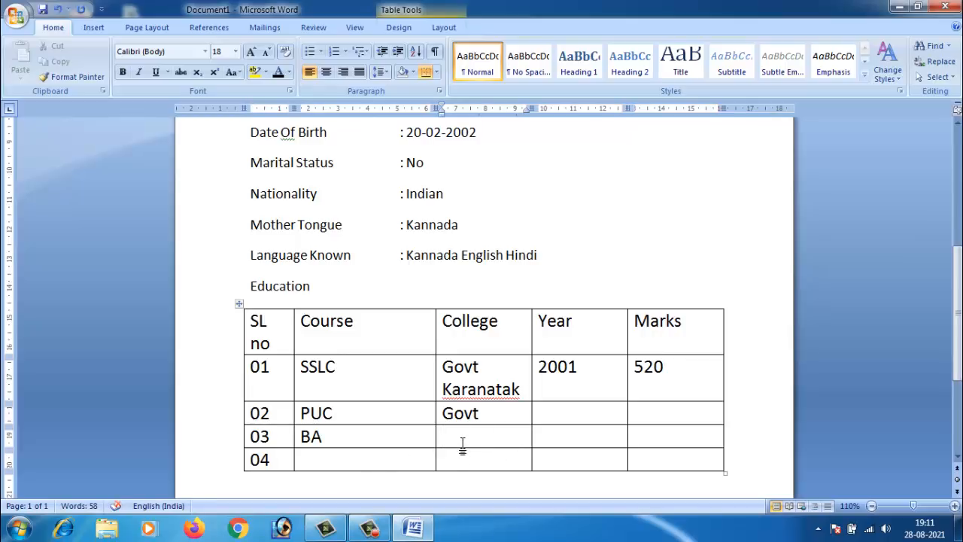
pyautogui.write('Govt')
# Step: Enter course "BEd" and college "Govt" in row 04 of the education table
pyautogui.click(350, 460)
pyautogui.write('BEd')
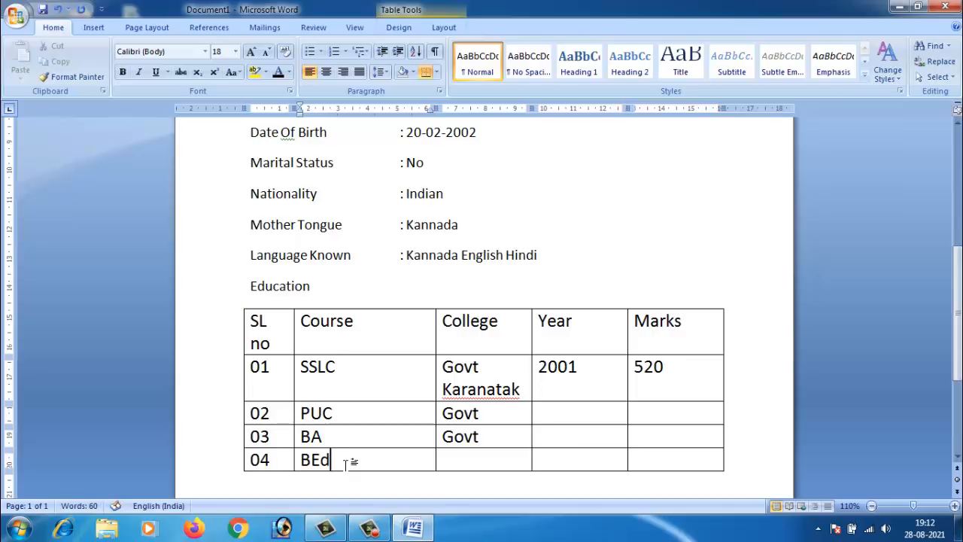
pyautogui.click(471, 468)
pyautogui.write('G')
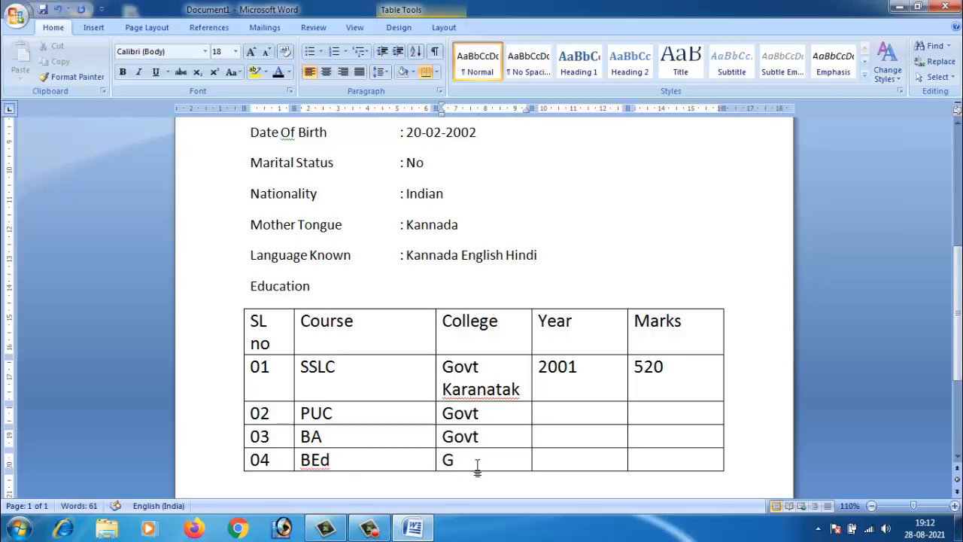
pyautogui.write('ovt')
# Step: Fill in the Year column with 2015 for PUC, 2020 for BA and 2021 for BEd
pyautogui.click(569, 413)
pyautogui.write('2015')
pyautogui.click(563, 438)
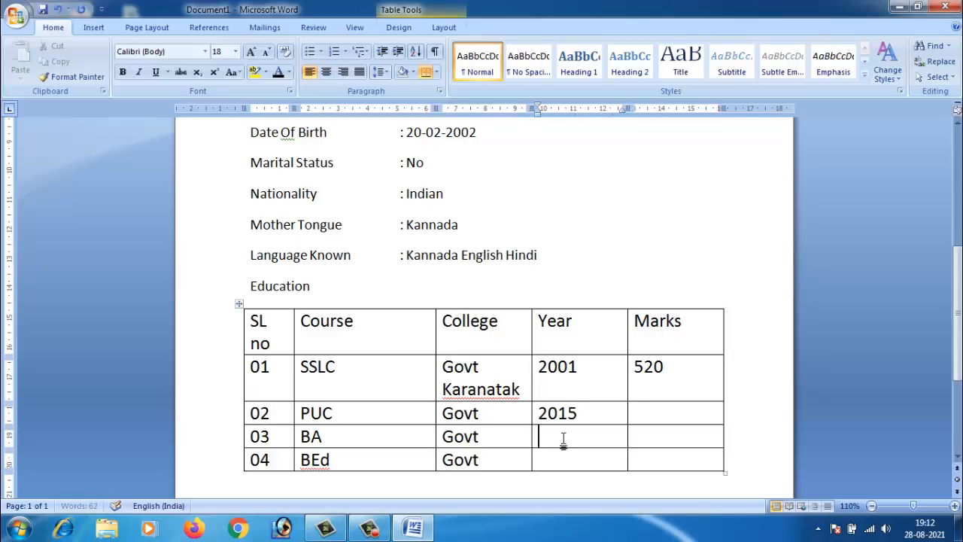
pyautogui.write('1')
pyautogui.write('200')
pyautogui.press('BackSpace')
pyautogui.write('20')
pyautogui.click(566, 458)
pyautogui.write('2021')
# Step: Fill in the Marks column with 420 for PUC, 720 for BA and 350 for BEd
pyautogui.click(679, 434)
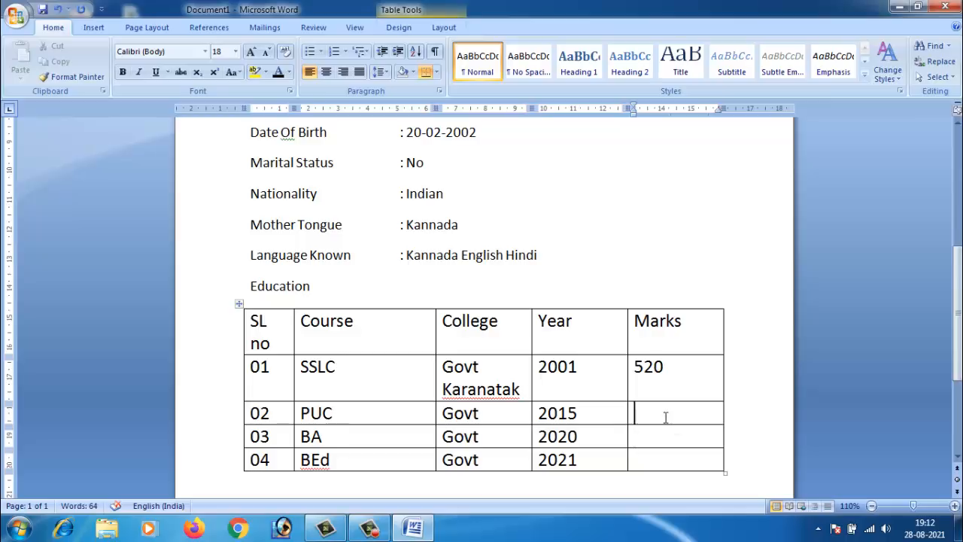
pyautogui.write('420')
pyautogui.click(657, 442)
pyautogui.write('720')
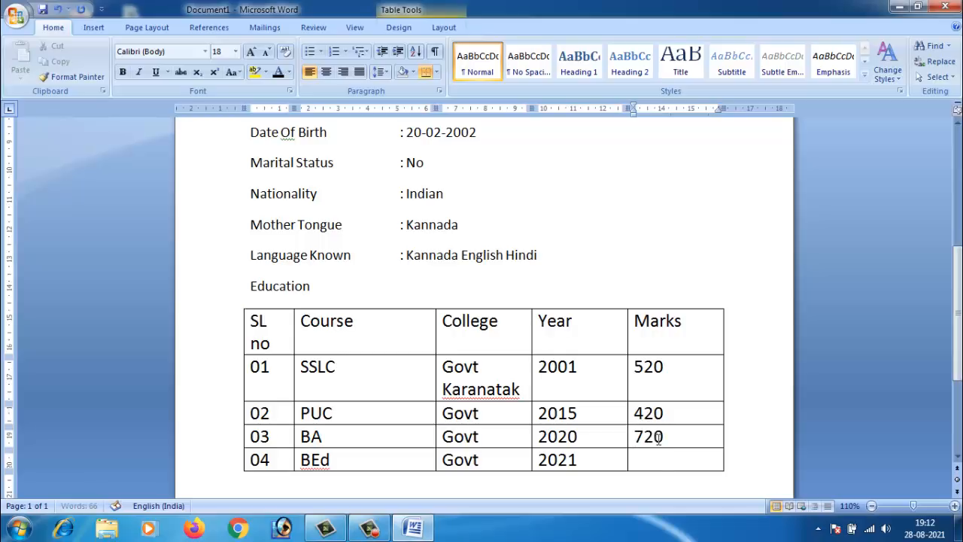
pyautogui.click(658, 464)
pyautogui.write('350')
# Step: Add the closing line "Yours faithfully" below the education table
pyautogui.scroll(-3, 567, 459)
pyautogui.click(561, 415)
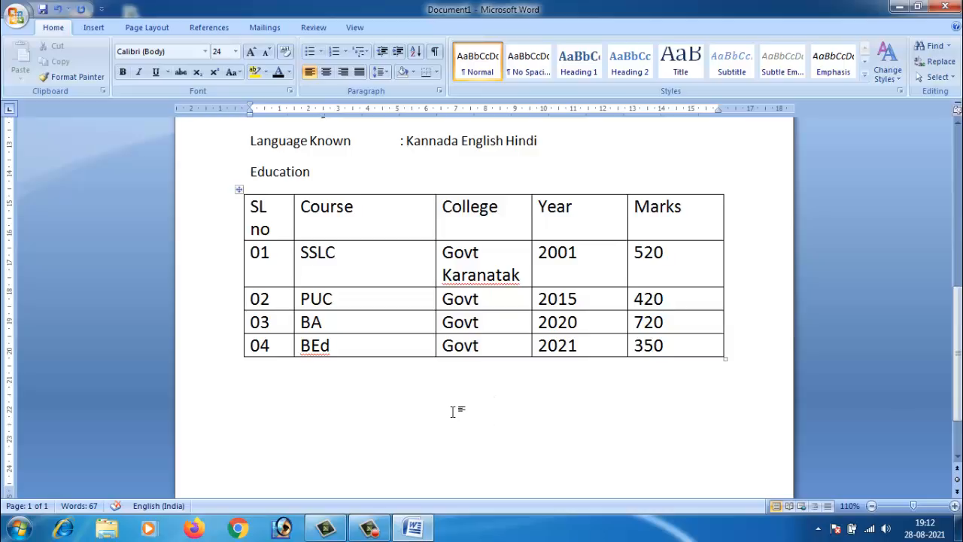
pyautogui.write('Yo')
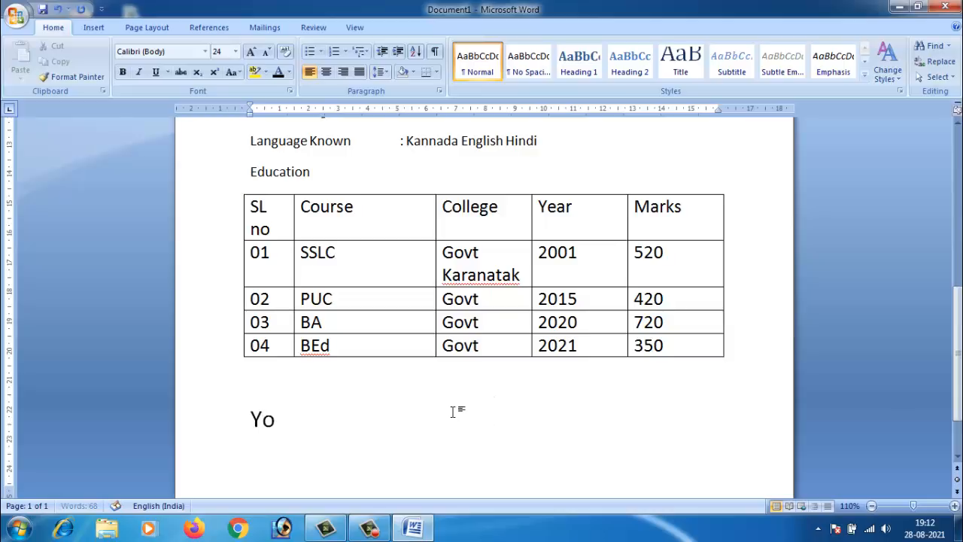
pyautogui.write('urs')
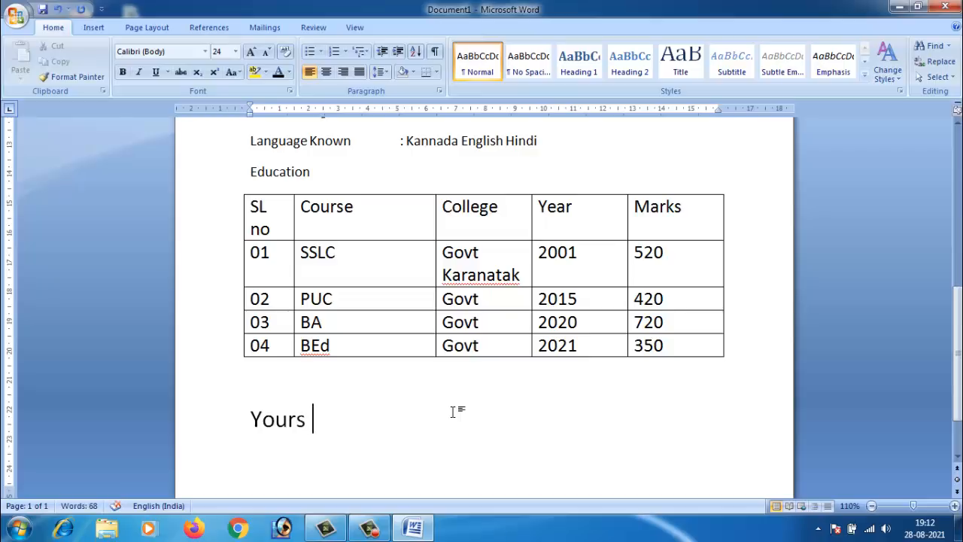
pyautogui.write(' faithfully')
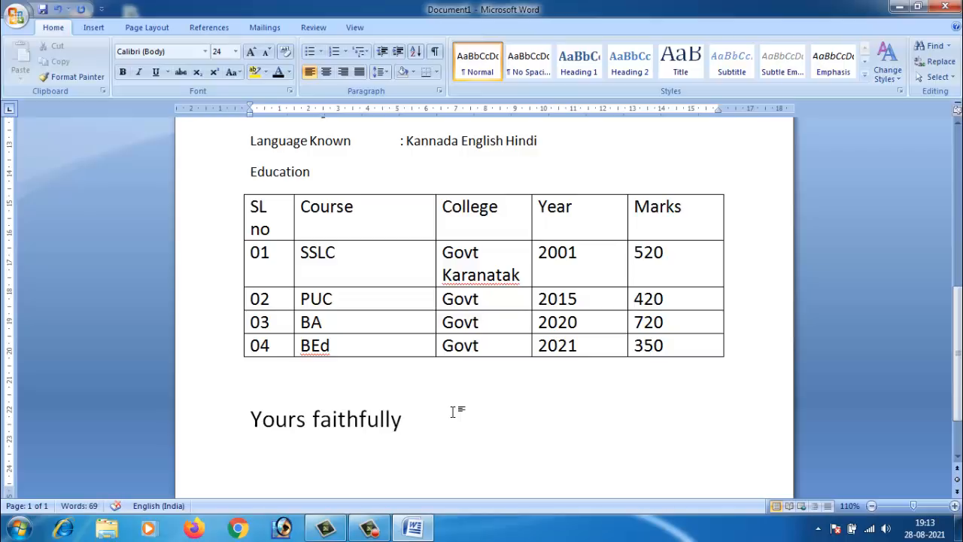
# Step: Right-align the "Yours faithfully" line and insert an empty line above it
pyautogui.click(361, 448)
pyautogui.click(392, 445)
pyautogui.scroll(-2, 534, 439)
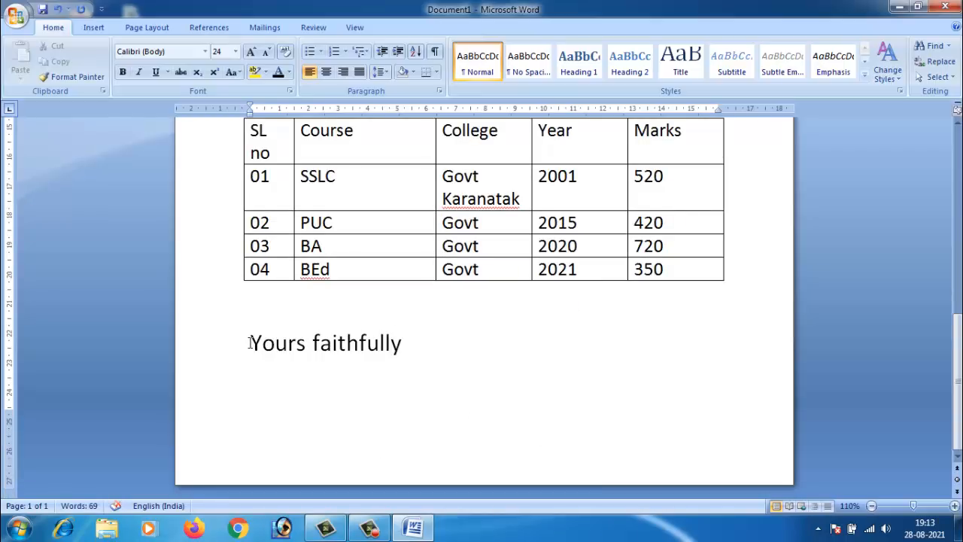
pyautogui.click(343, 71)
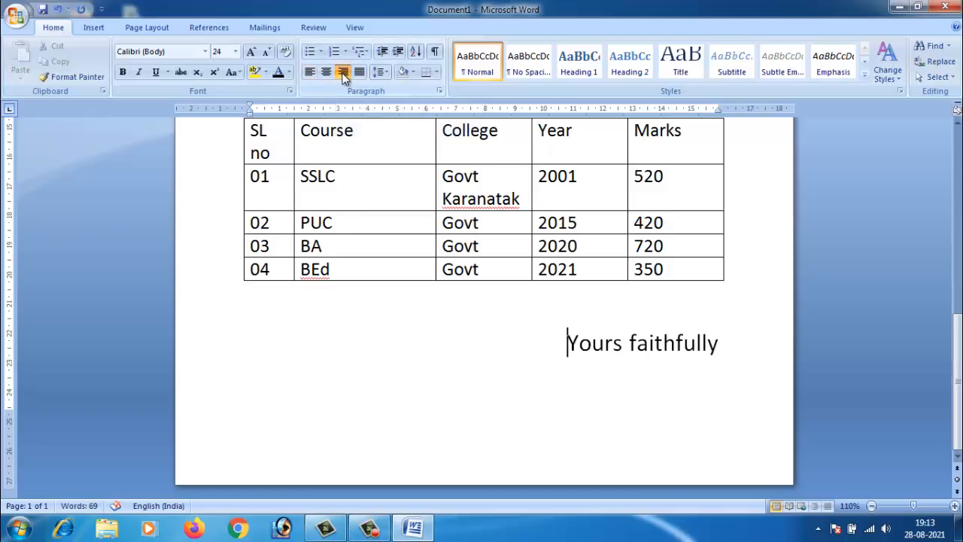
pyautogui.press('Return')
pyautogui.press('Return')
pyautogui.click(559, 345)
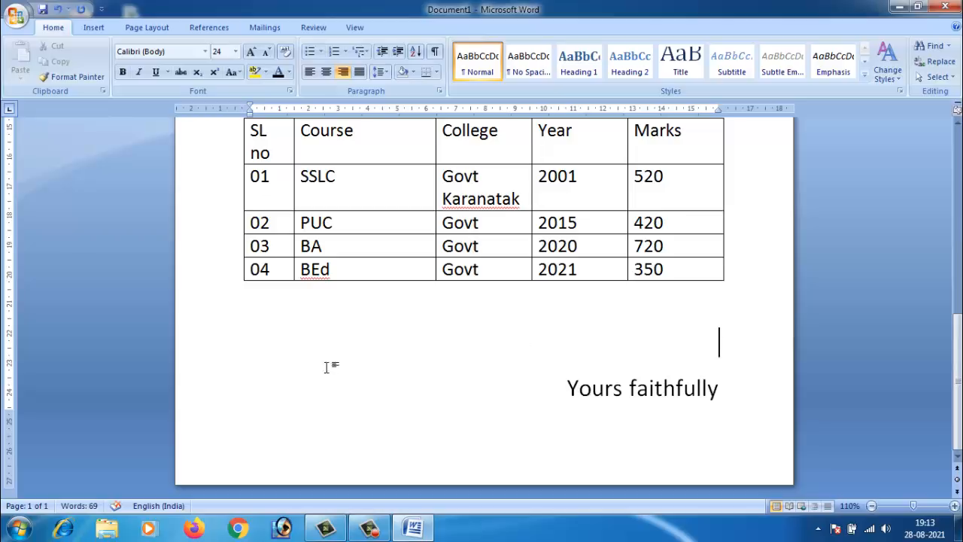
# Step: Add left-aligned "Date" and "Place" lines above the closing line, using the spelling suggestion to correct "Palce"
pyautogui.doubleClick(247, 357)
pyautogui.write('Date')
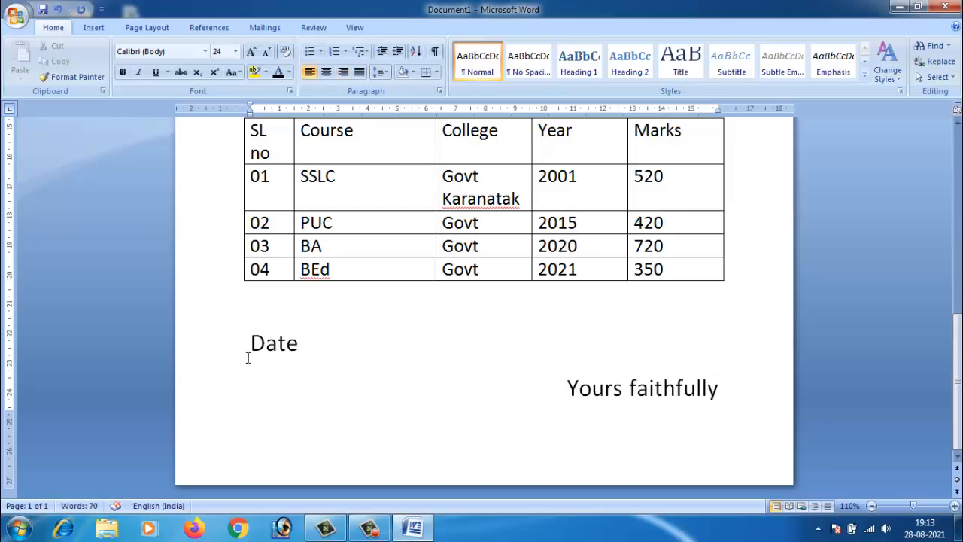
pyautogui.press('Return')
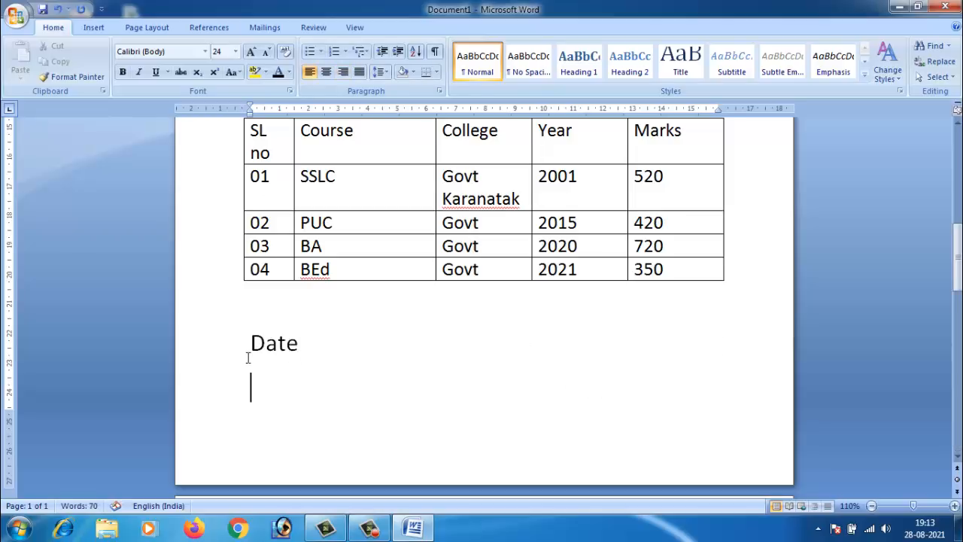
pyautogui.write('Palce')
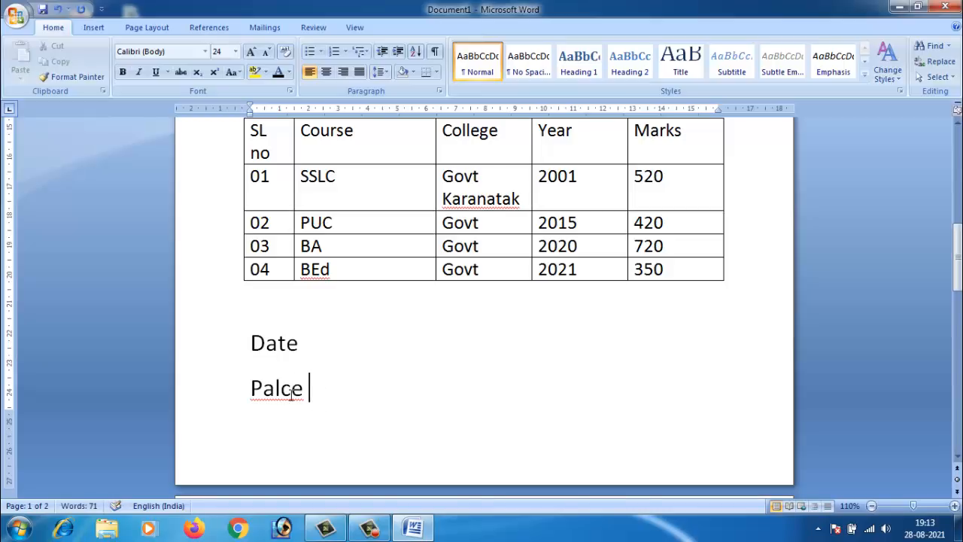
pyautogui.rightClick(292, 398)
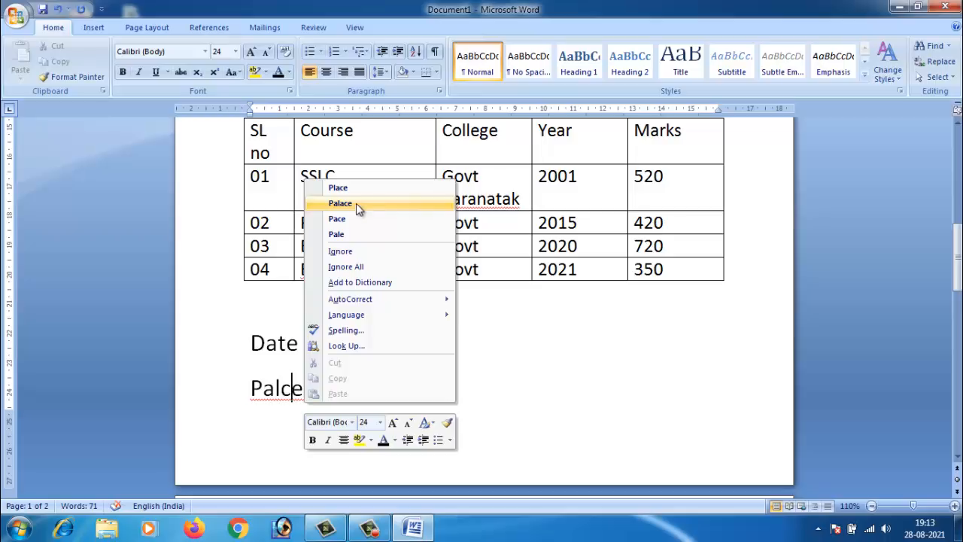
pyautogui.click(331, 188)
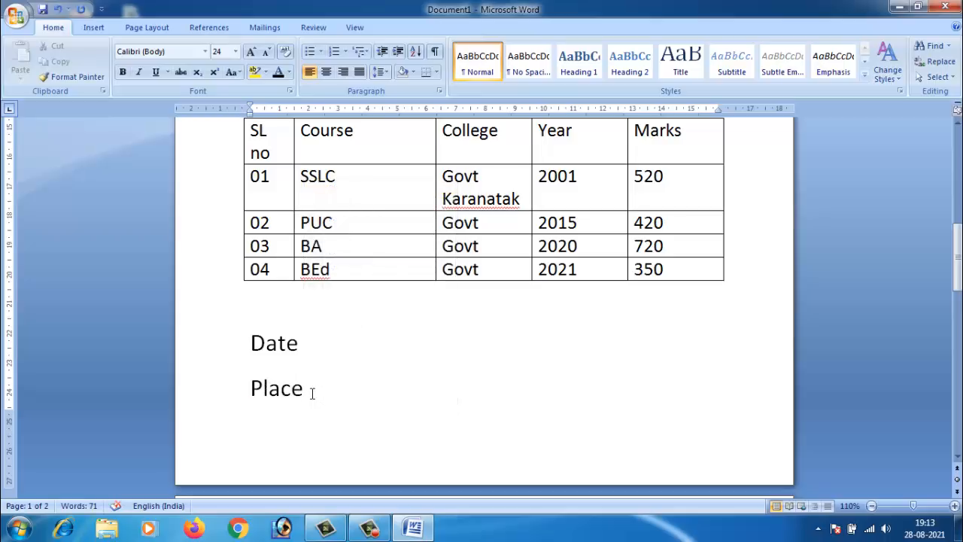
# Step: Bring "Yours faithfully" up from the second page onto the same line as "Place"
pyautogui.click(316, 394)
pyautogui.scroll(-3, 579, 387)
pyautogui.click(568, 434)
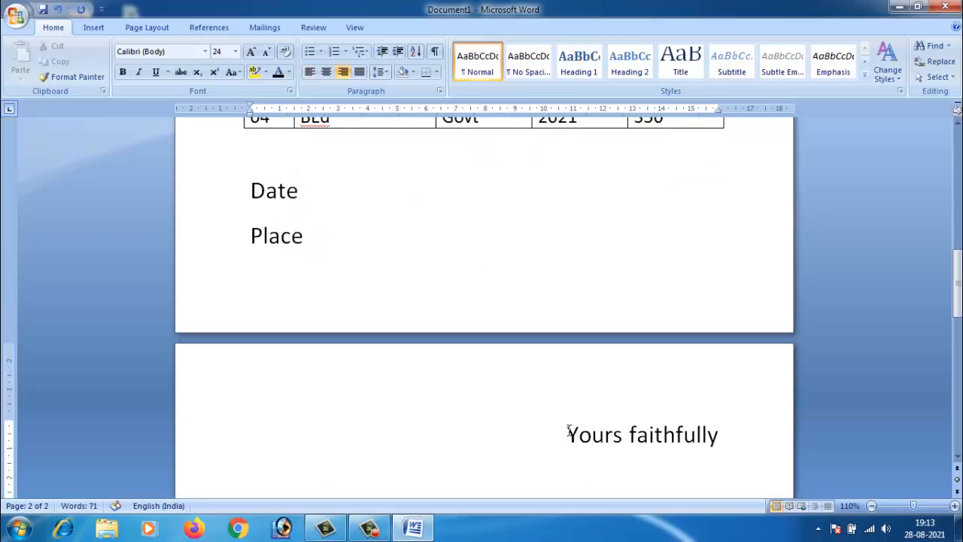
pyautogui.press('BackSpace')
pyautogui.press('BackSpace')
pyautogui.press('BackSpace')
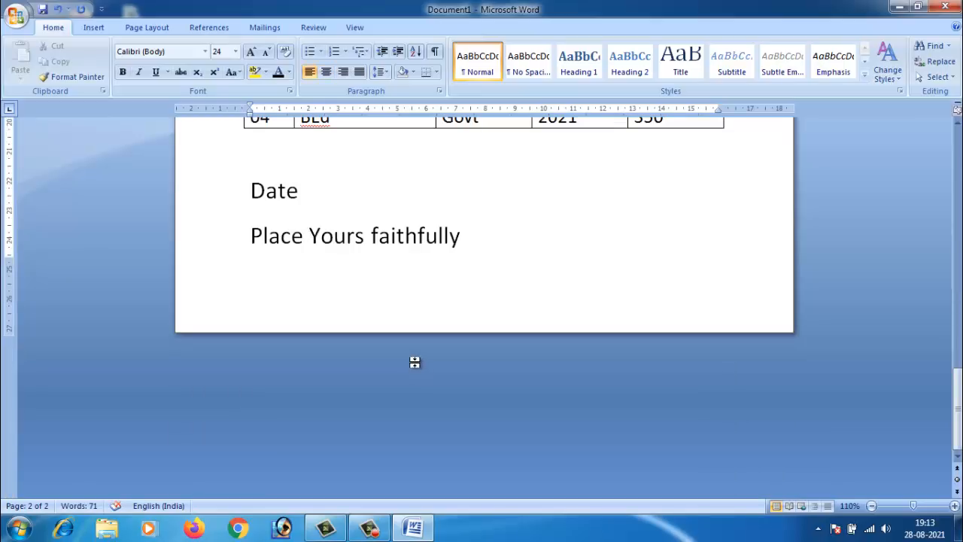
# Step: Space "Yours faithfully" away from "Place" with tabs so that it sits near the right margin
pyautogui.press('Tab')
pyautogui.press('Tab')
pyautogui.press('Tab')
pyautogui.press('Tab')
pyautogui.press('Tab')
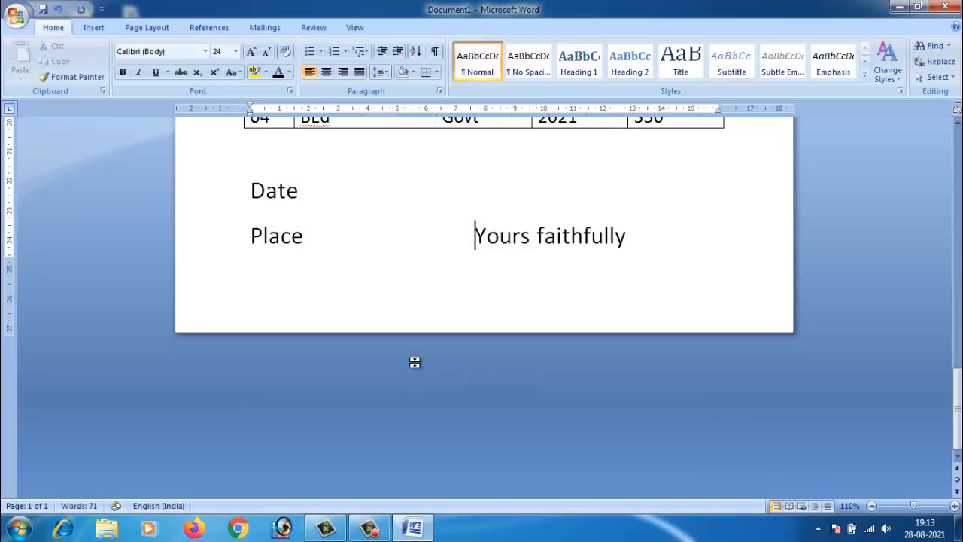
pyautogui.press('Tab')
pyautogui.press('Tab')
pyautogui.press('Tab')
pyautogui.press('BackSpace')
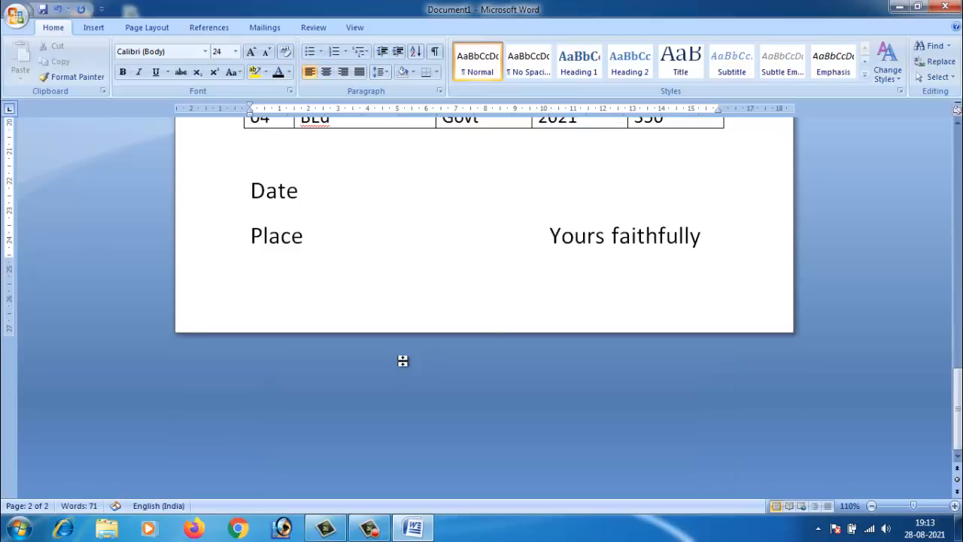
# Step: Extend the education table's right edge and resize its columns so that "SL no" and "Govt Karanatak" each fit on one line
pyautogui.scroll(12, 406, 359)
pyautogui.scroll(3, 405, 357)
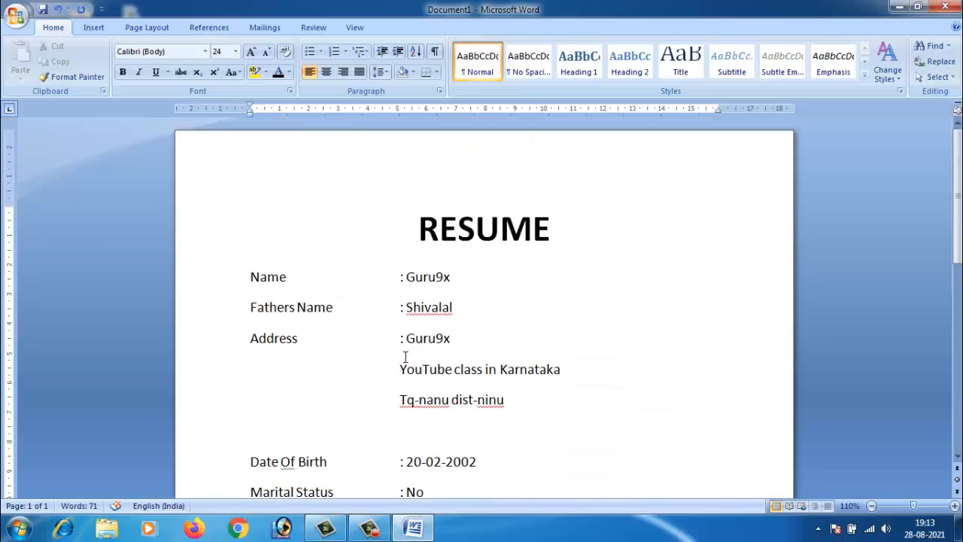
pyautogui.scroll(-12, 455, 369)
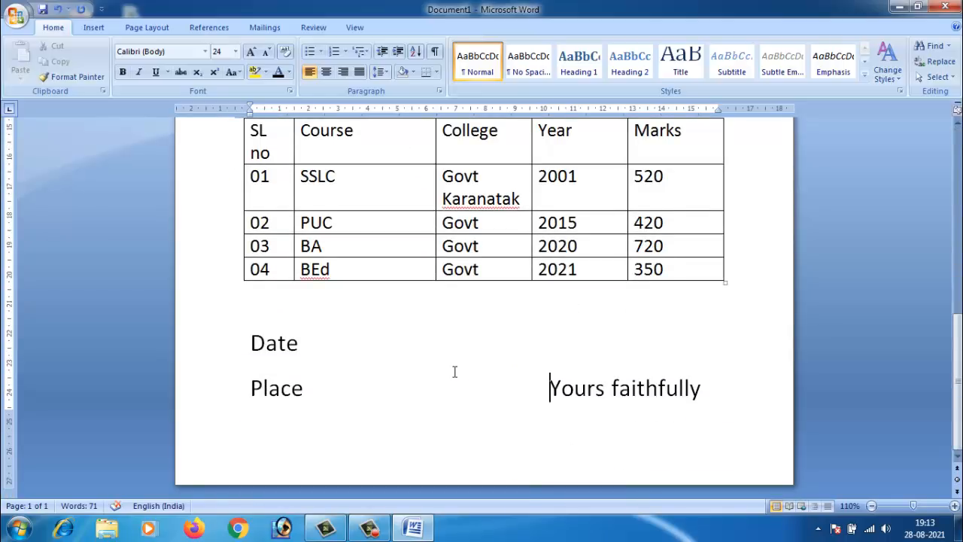
pyautogui.scroll(3, 454, 371)
pyautogui.moveTo(721, 313); pyautogui.dragTo(757, 315)
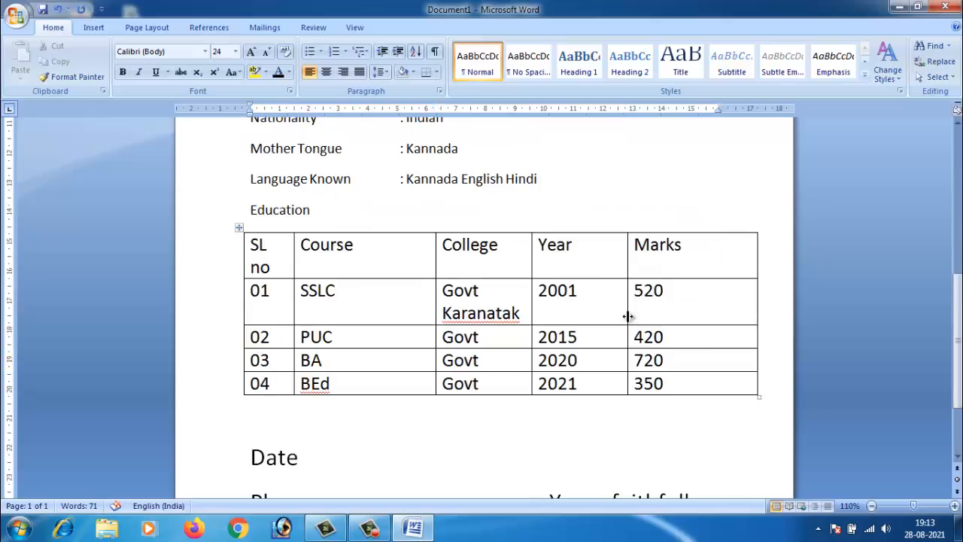
pyautogui.moveTo(628, 316); pyautogui.dragTo(699, 316)
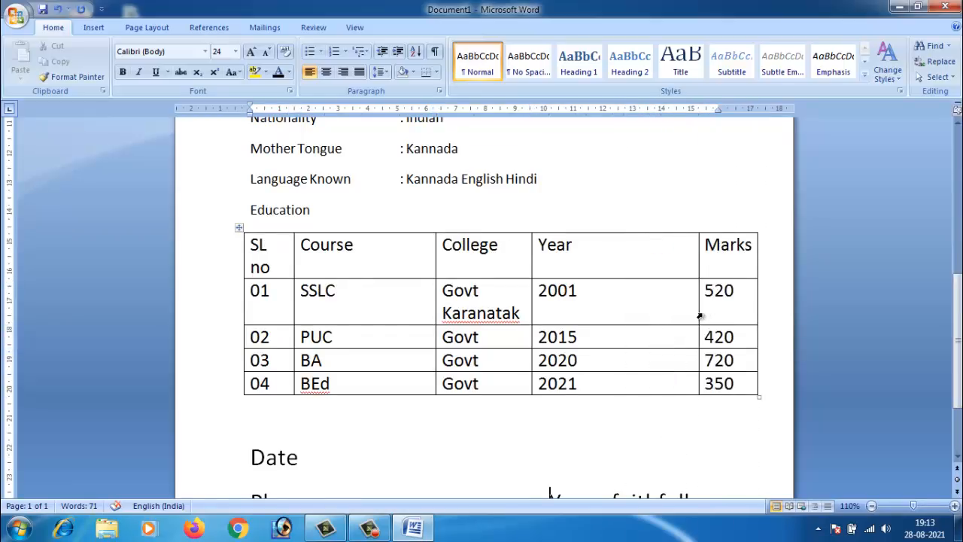
pyautogui.moveTo(531, 314); pyautogui.dragTo(602, 315)
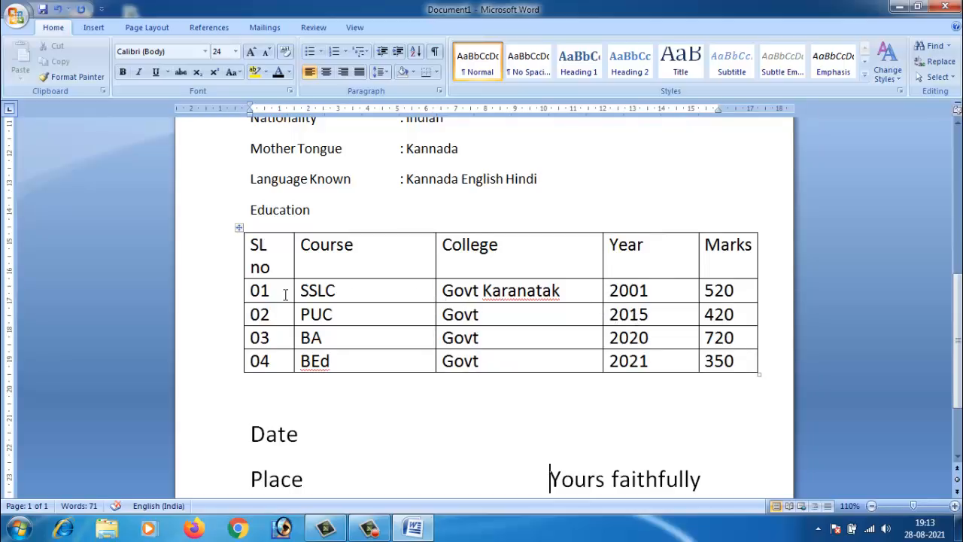
pyautogui.moveTo(293, 297); pyautogui.dragTo(300, 299)
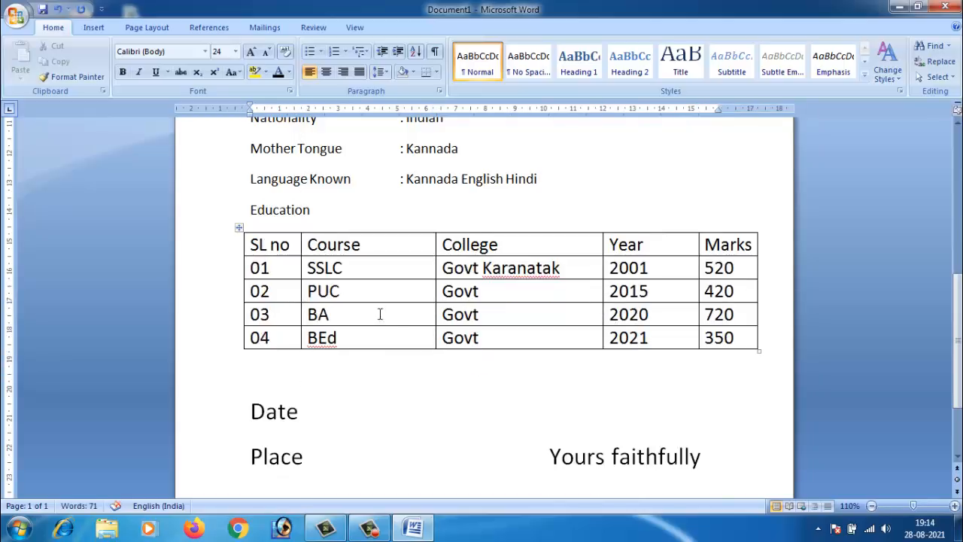
pyautogui.scroll(-3, 408, 374)
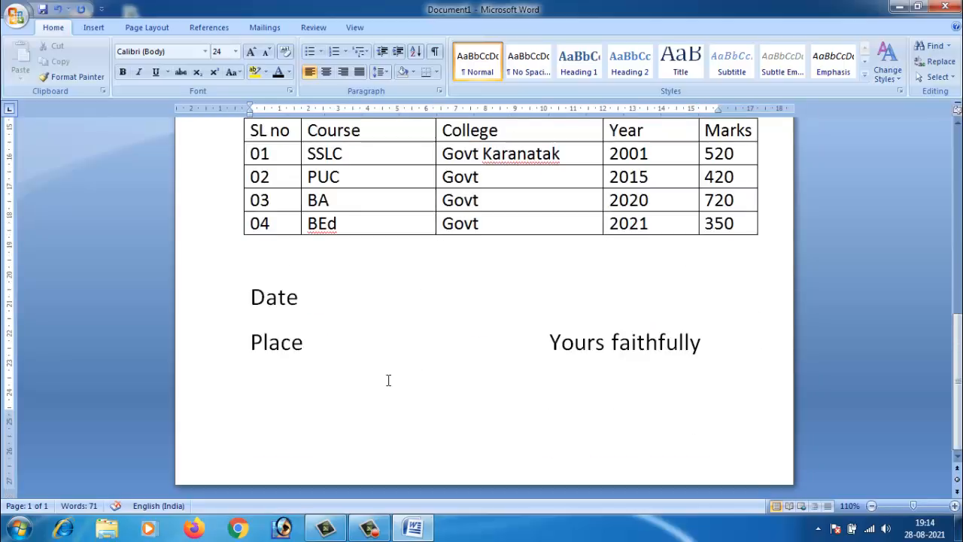
# Step: Add a period after "Place" and complete the date line as "Date: 20-08-2021"
pyautogui.write('.')
pyautogui.click(314, 313)
pyautogui.write('.')
pyautogui.write(':')
pyautogui.write(' 20-08')
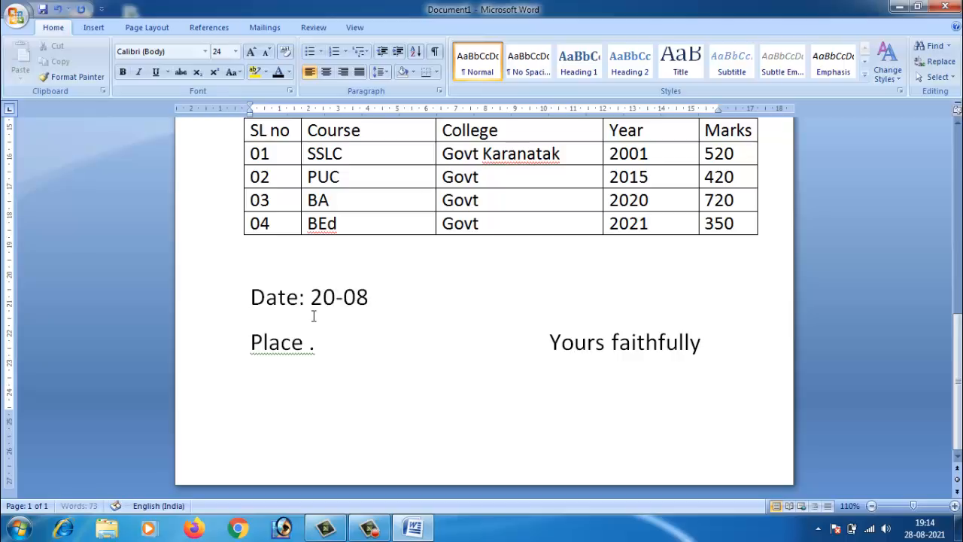
pyautogui.write('-2021')
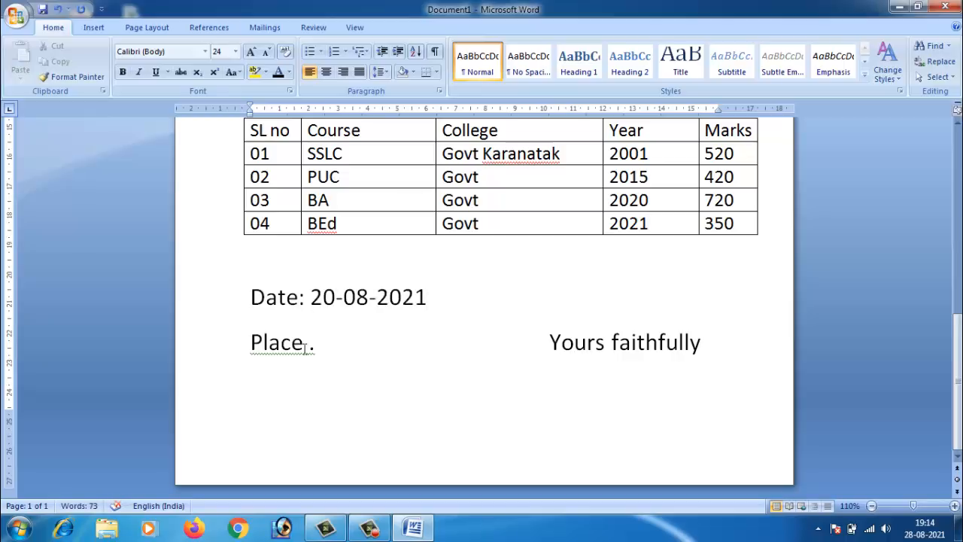
# Step: Enter "Karanatak" as the place and remove surplus tabs so that "Yours faithfully" fits on the same line
pyautogui.click(322, 350)
pyautogui.write('Karanatak')
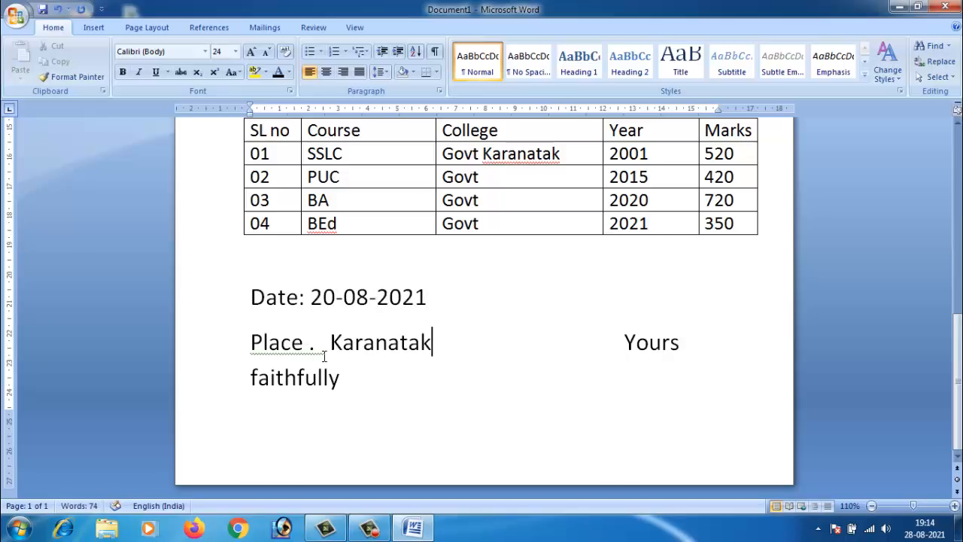
pyautogui.click(619, 344)
pyautogui.press('BackSpace')
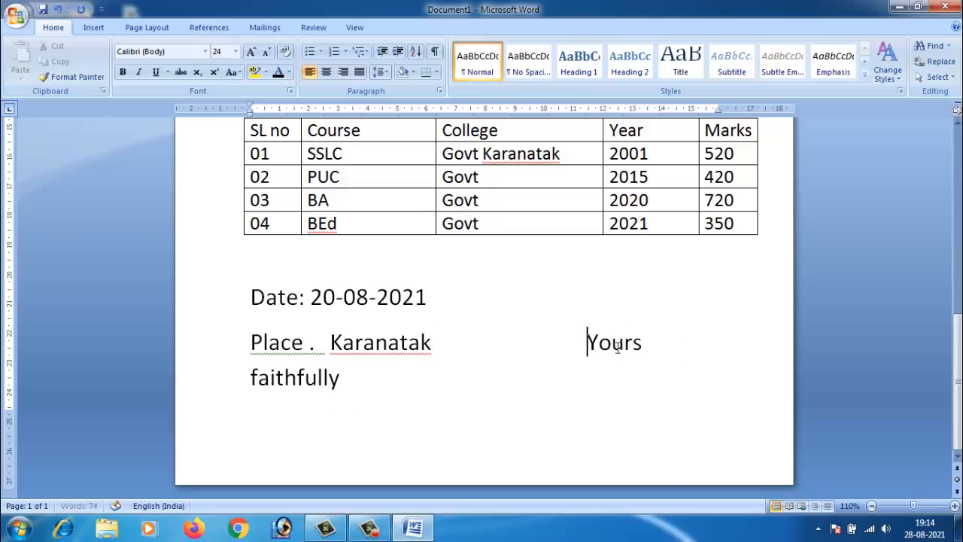
pyautogui.press('BackSpace')
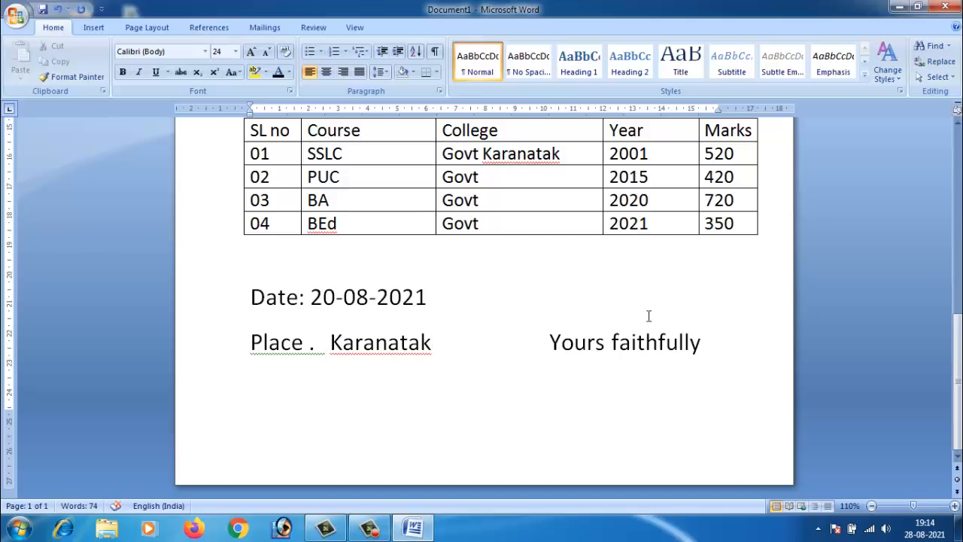
pyautogui.rightClick(373, 343)
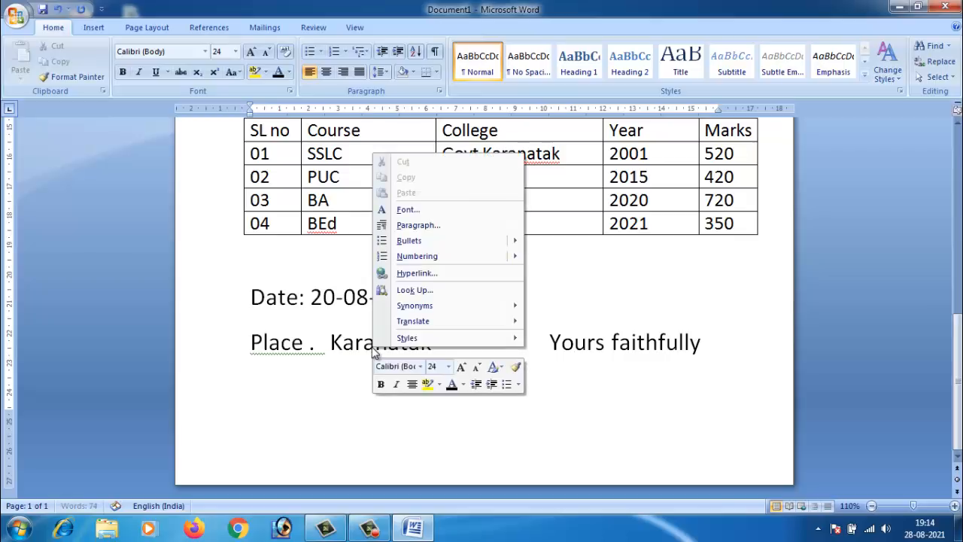
pyautogui.press('Escape')
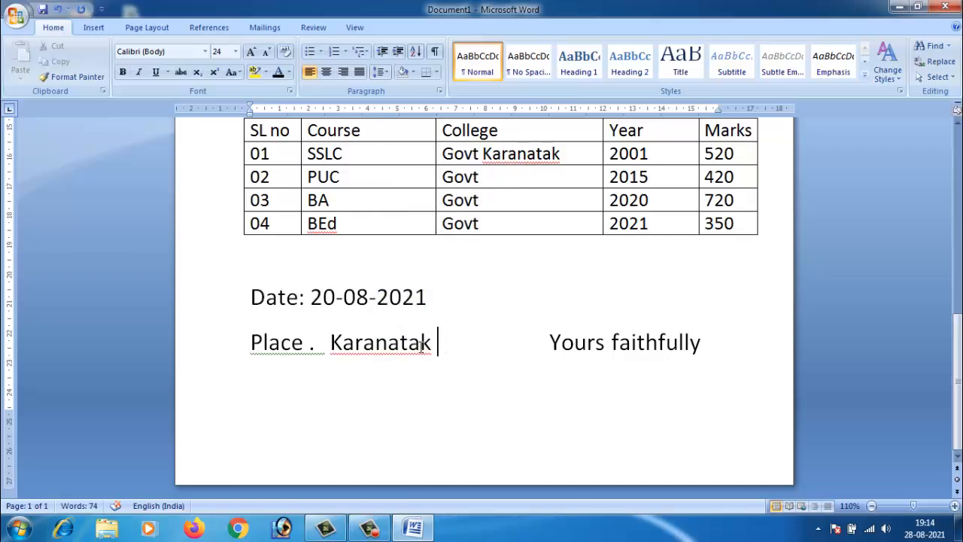
# Step: Apply a page border with a thick outer and thin inner line to the whole document
pyautogui.scroll(10, 392, 347)
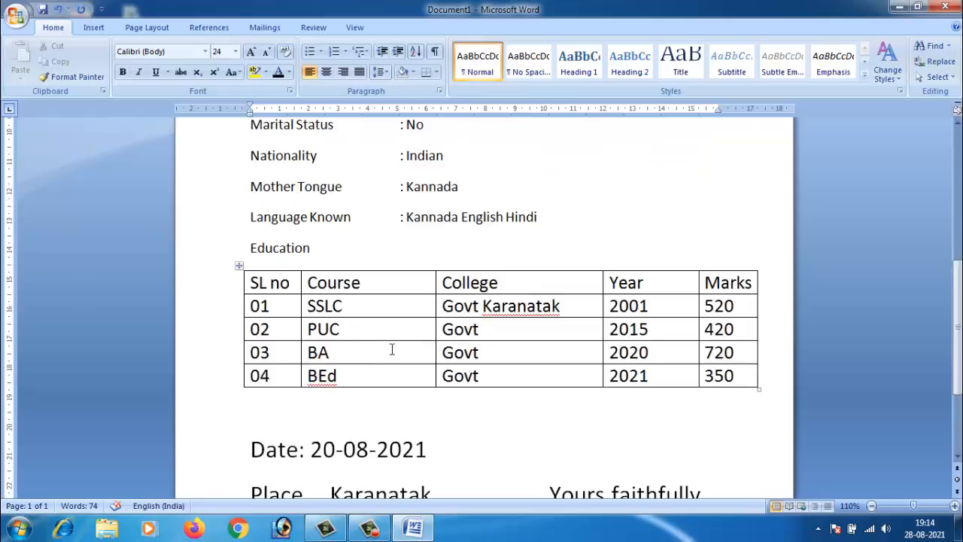
pyautogui.scroll(-1, 393, 346)
pyautogui.scroll(-10, 393, 346)
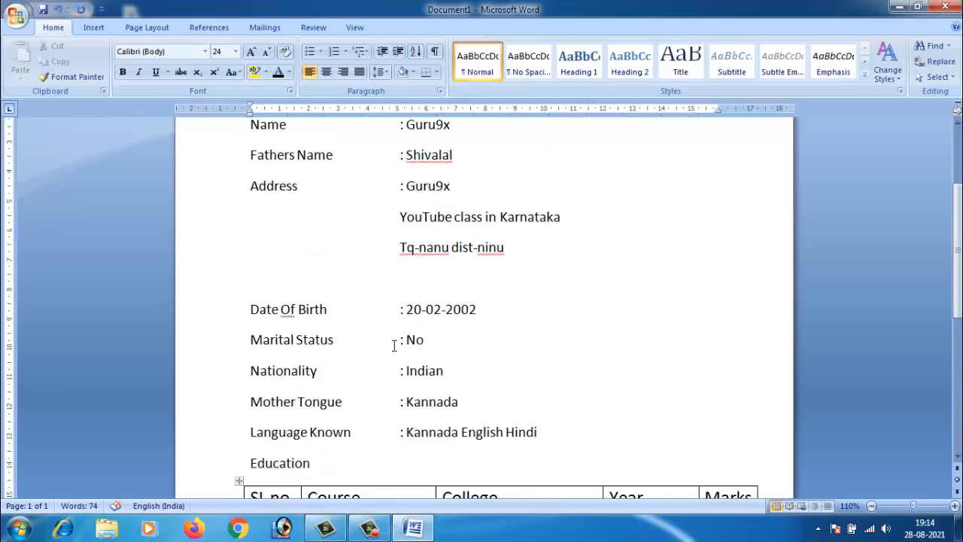
pyautogui.scroll(10, 393, 344)
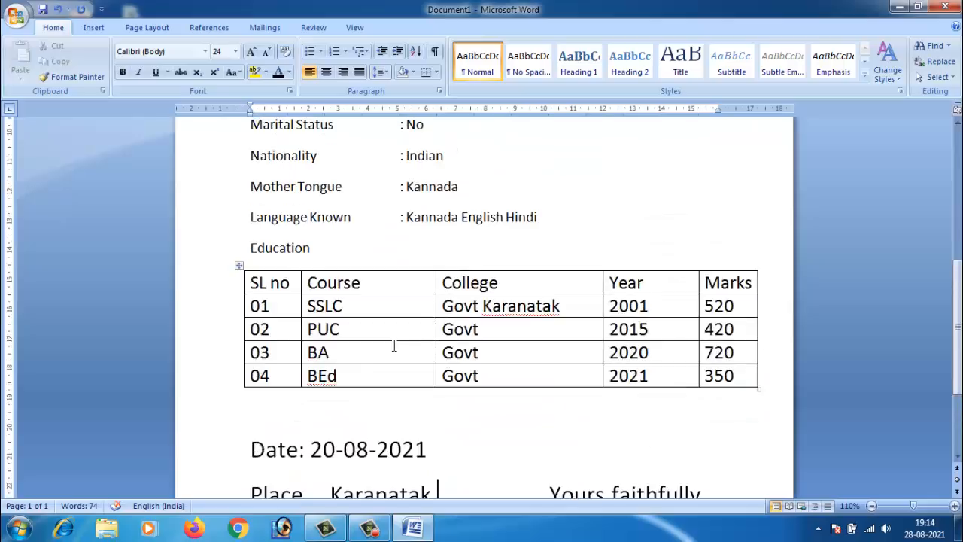
pyautogui.scroll(1, 718, 321)
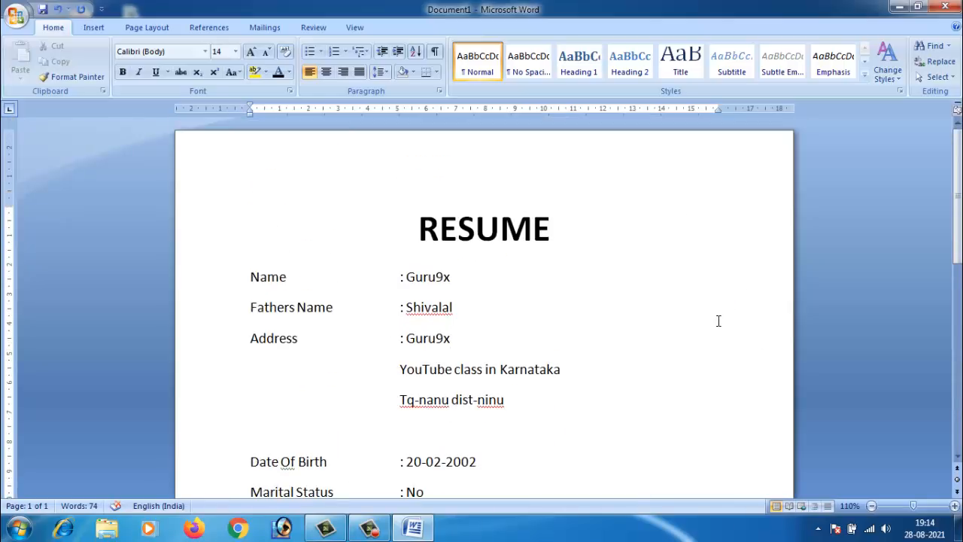
pyautogui.click(144, 30)
pyautogui.click(407, 80)
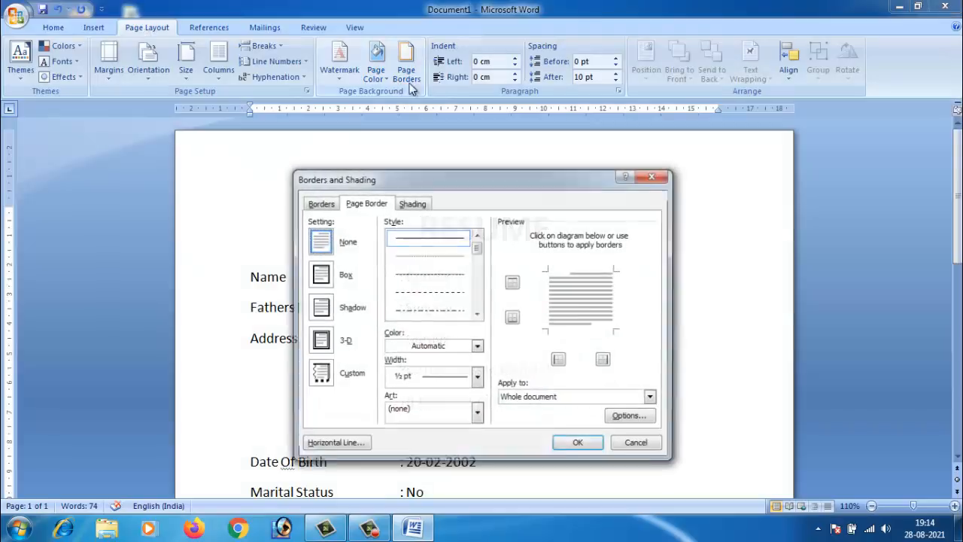
pyautogui.moveTo(478, 247); pyautogui.dragTo(477, 273)
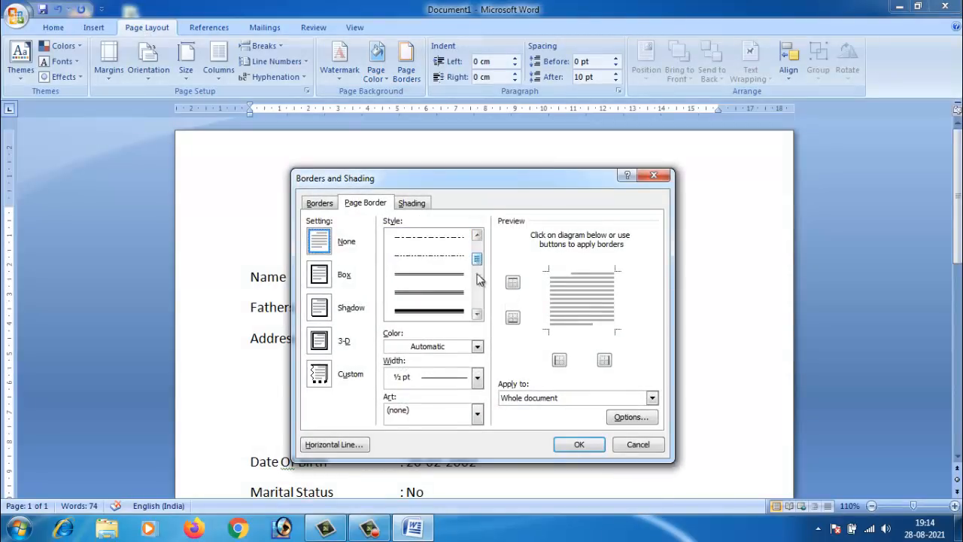
pyautogui.click(451, 309)
pyautogui.click(579, 446)
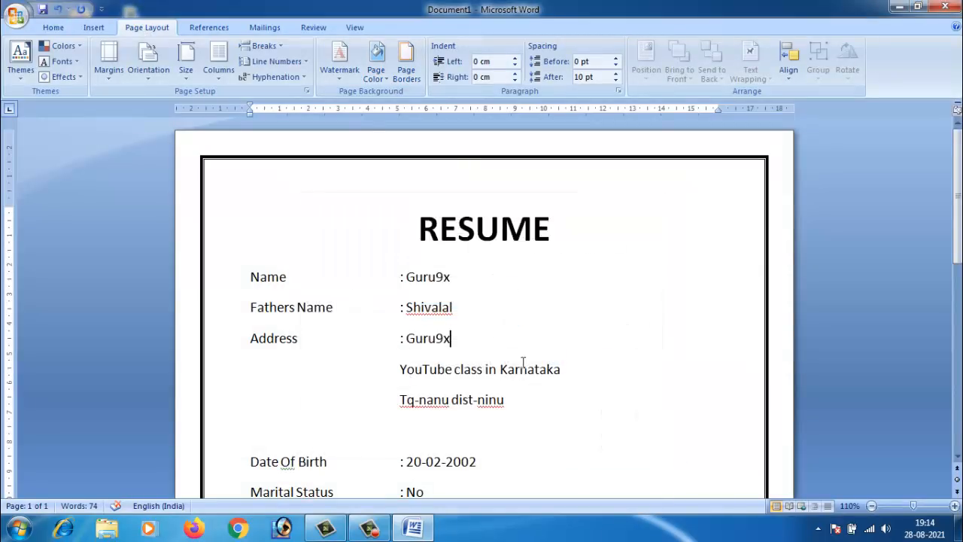
pyautogui.scroll(-10, 521, 359)
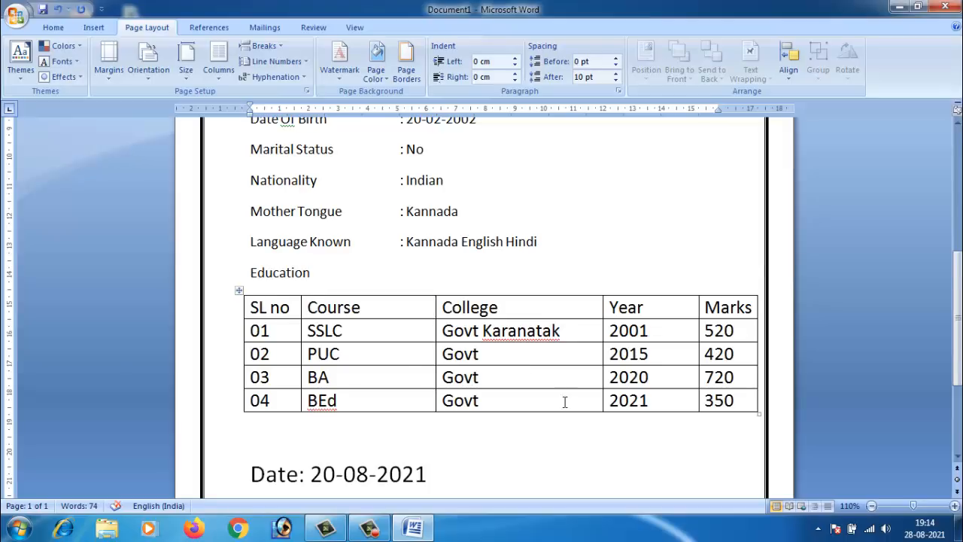
pyautogui.scroll(-1, 564, 394)
pyautogui.scroll(11, 553, 392)
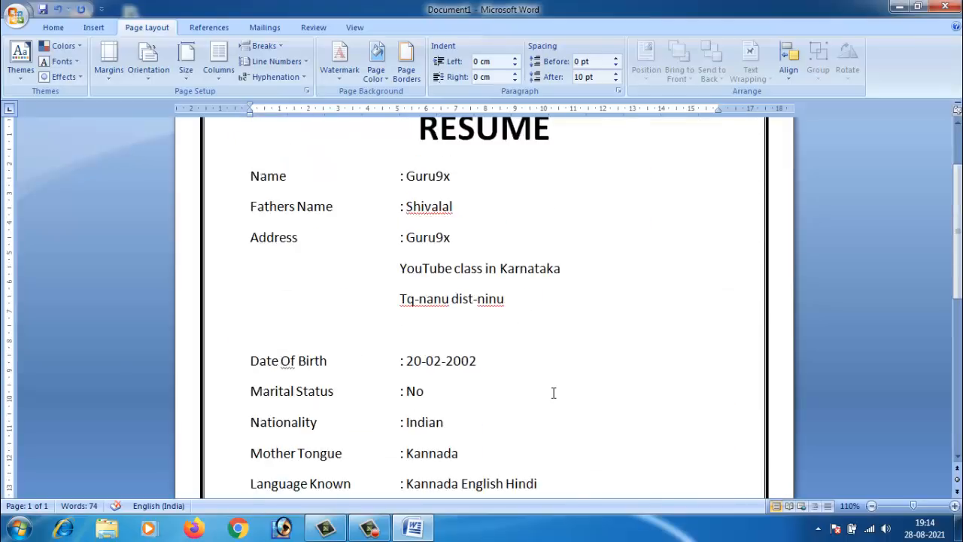
# Step: Check the available printers and print settings for the resume, and leave without printing
pyautogui.click(16, 17)
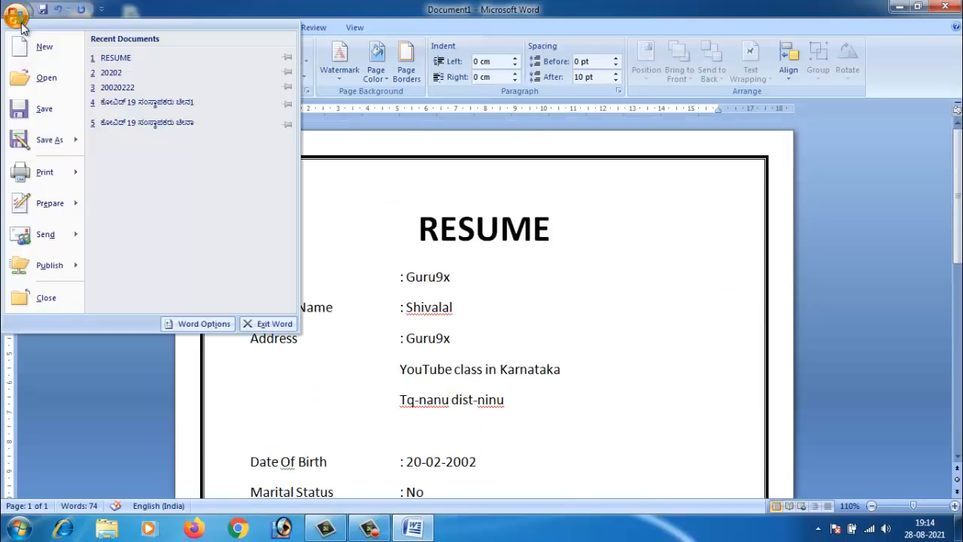
pyautogui.click(58, 170)
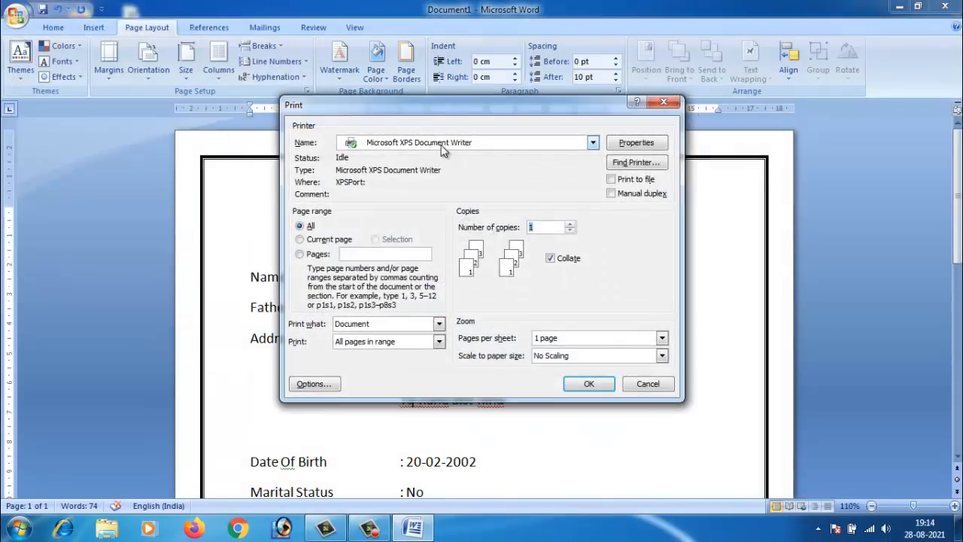
pyautogui.click(405, 147)
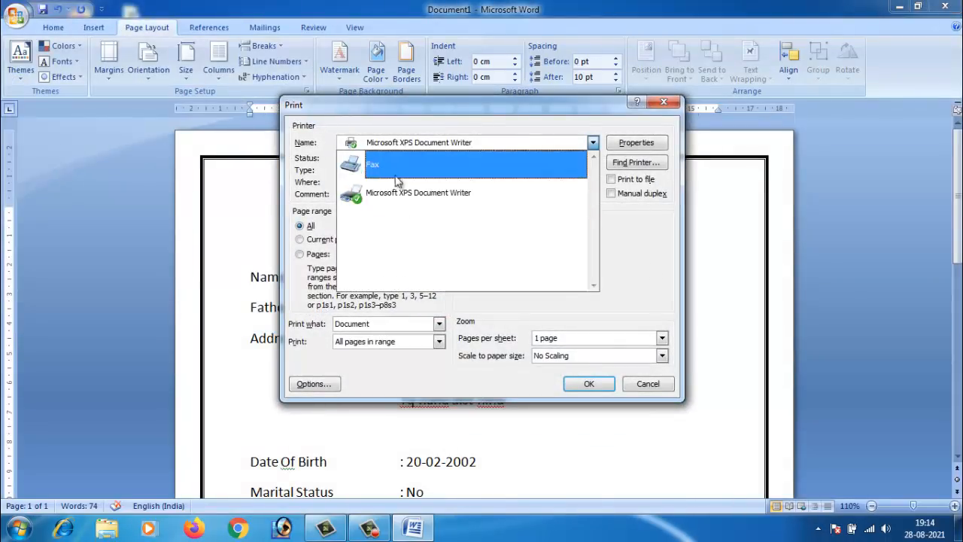
pyautogui.click(642, 269)
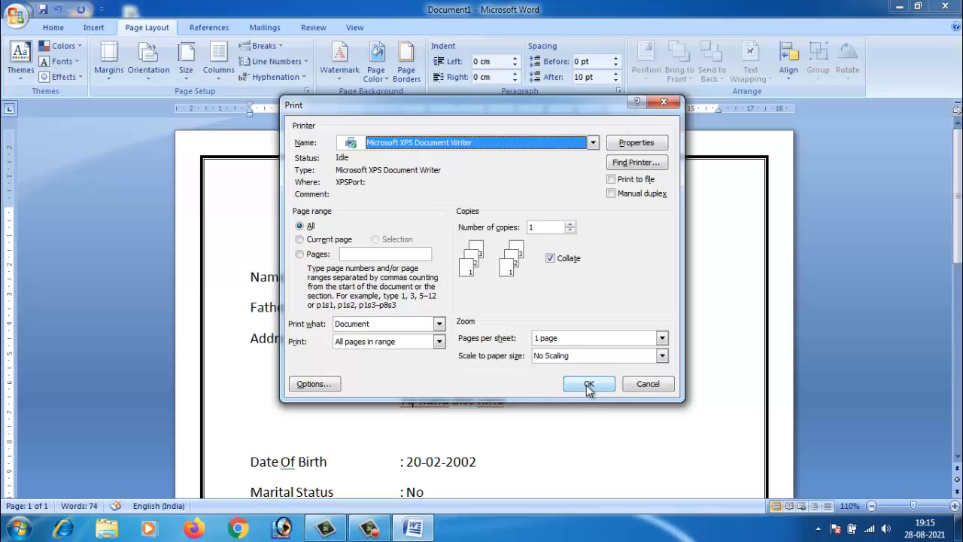
pyautogui.click(654, 384)
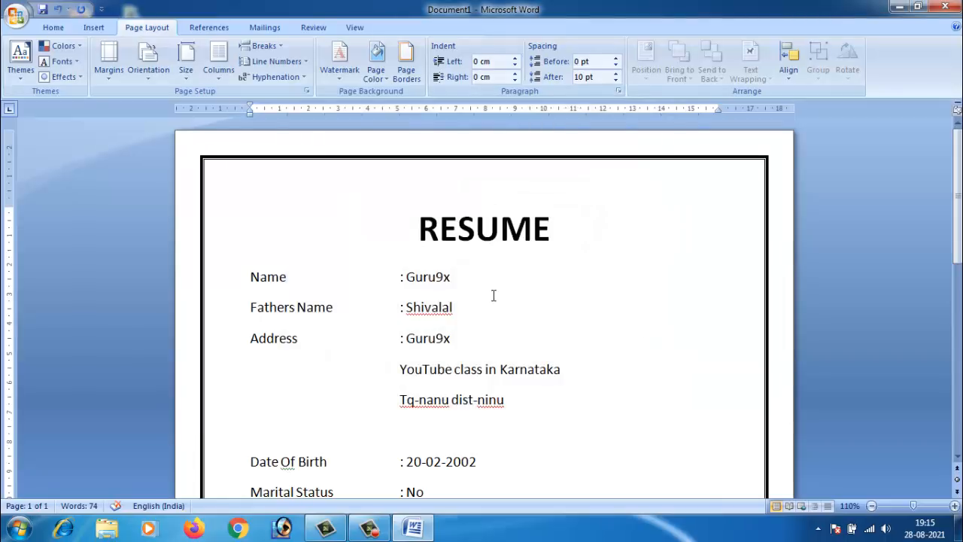
# Step: Save the document to the Desktop as a Word Document named RESUME
pyautogui.click(54, 28)
pyautogui.click(17, 17)
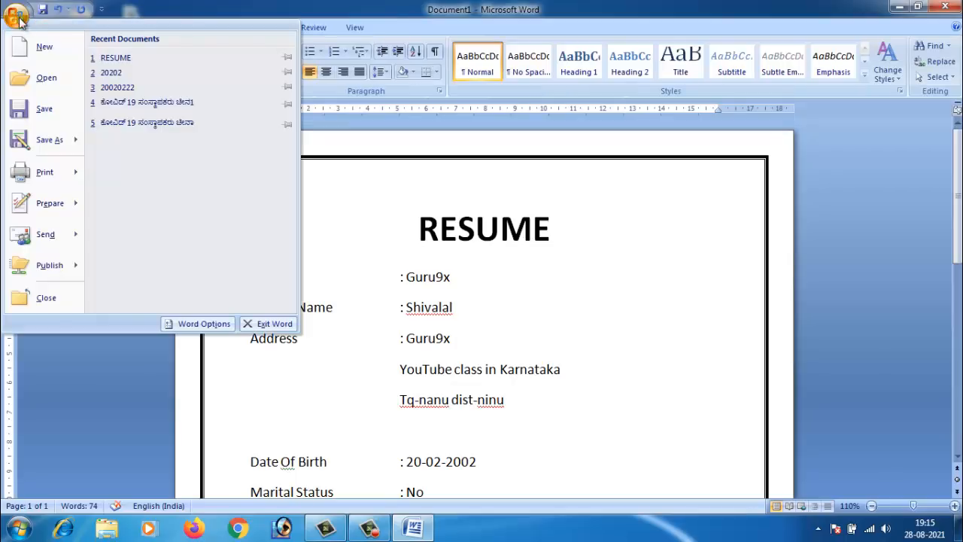
pyautogui.click(35, 142)
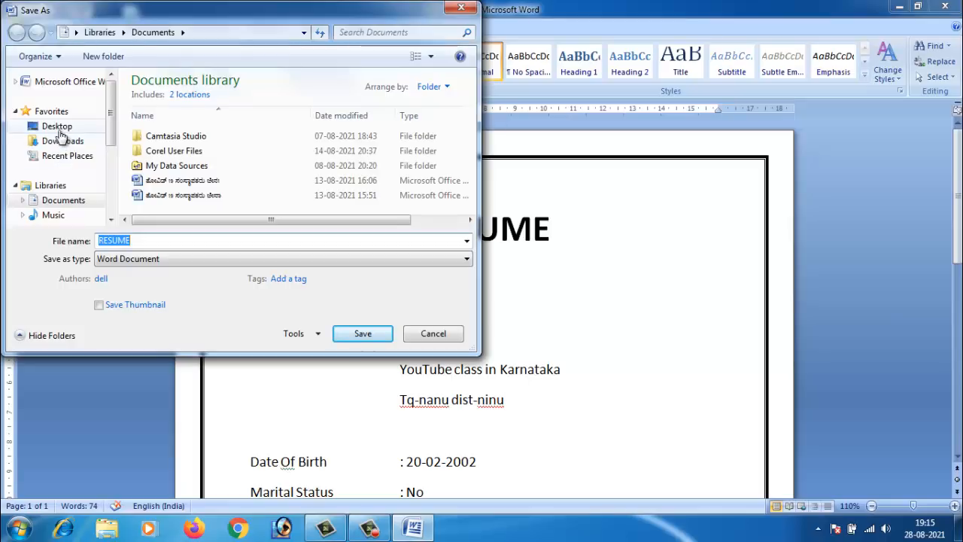
pyautogui.click(58, 128)
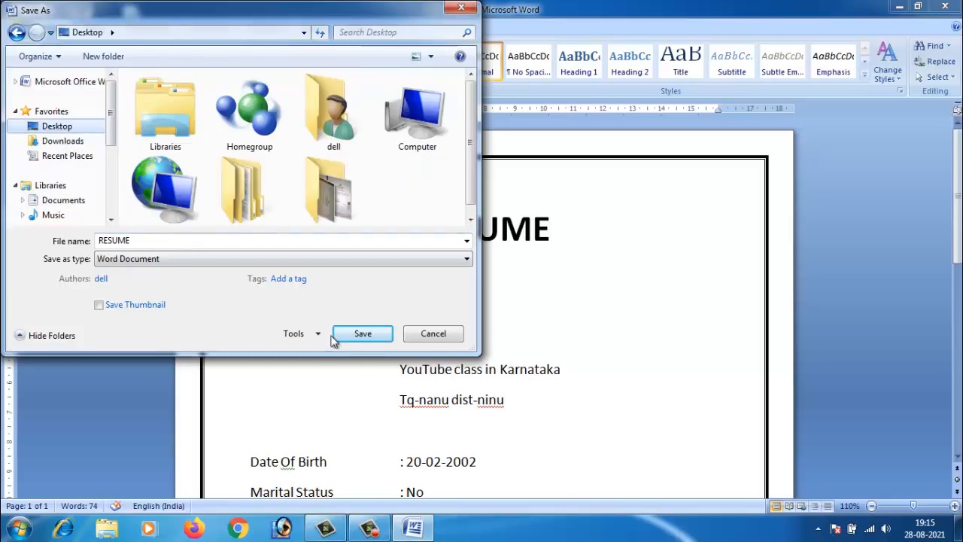
pyautogui.click(364, 336)
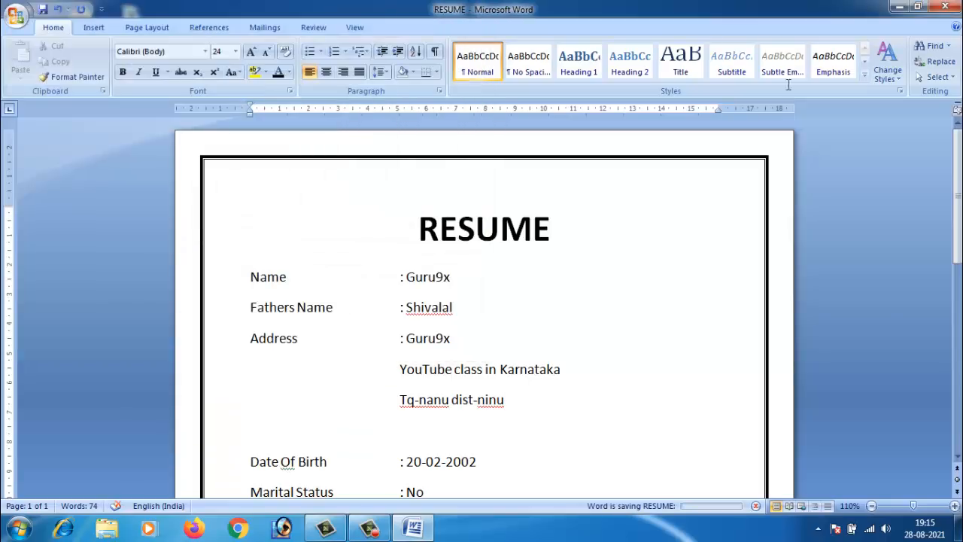
# Step: Open the saved RESUME file from the Windows desktop and look through the whole page
pyautogui.click(899, 9)
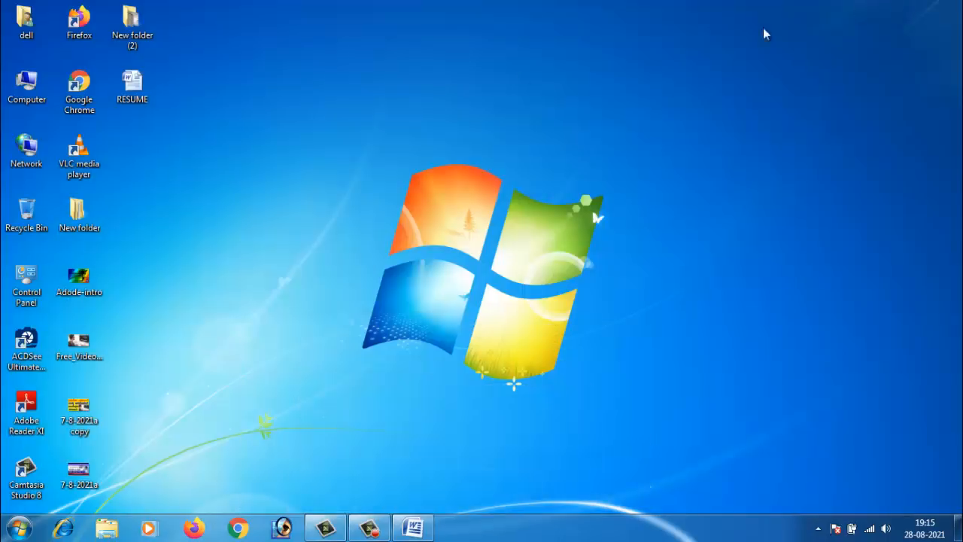
pyautogui.doubleClick(149, 96)
pyautogui.scroll(-3, 513, 303)
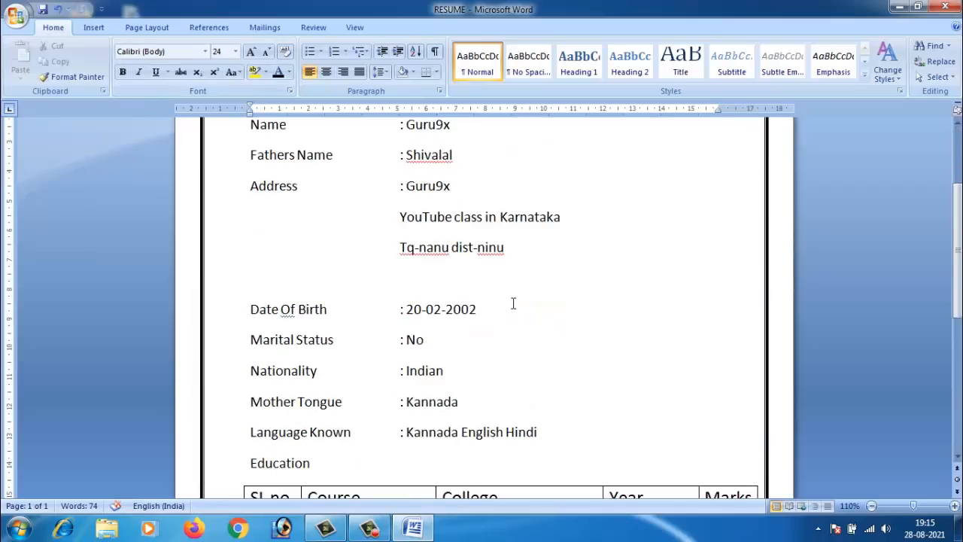
pyautogui.scroll(-10, 513, 303)
pyautogui.scroll(11, 513, 303)
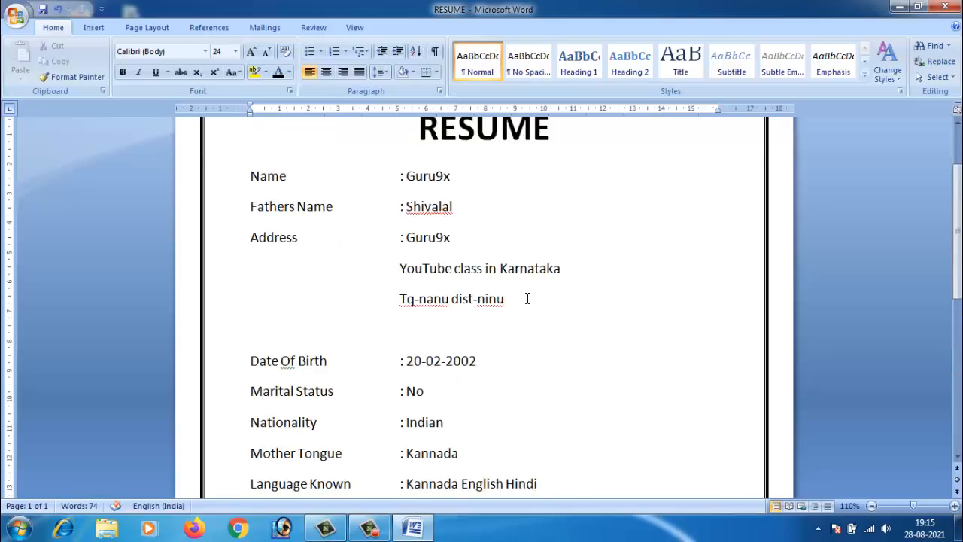
pyautogui.scroll(3, 528, 299)
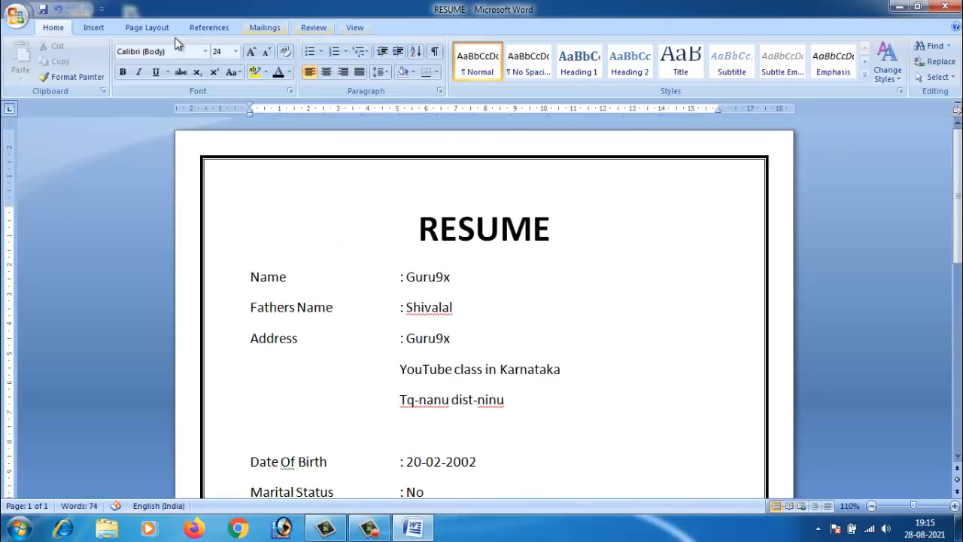
# Step: Draw a rectangle about 4 cm high and 3.38 cm wide beside the name and address details, near the right page border
pyautogui.click(93, 28)
pyautogui.click(214, 64)
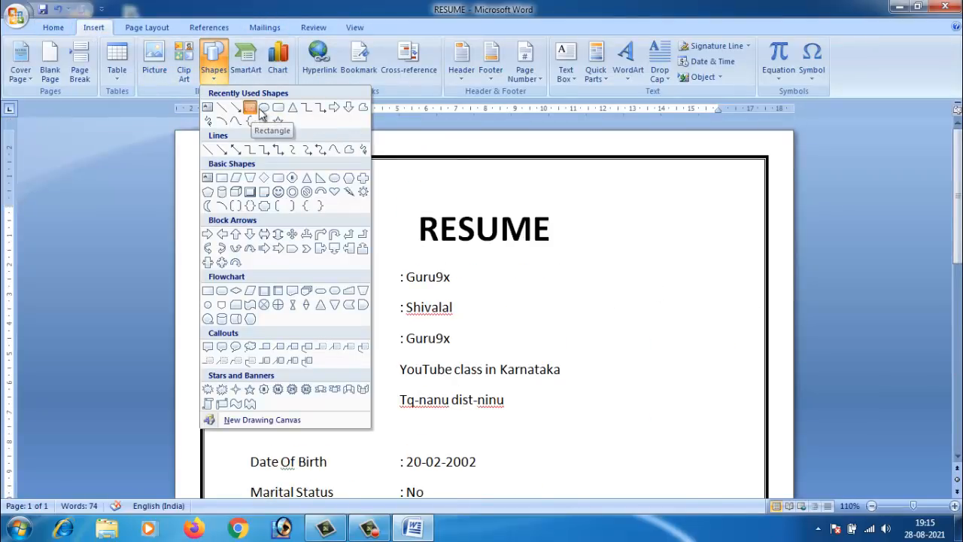
pyautogui.click(250, 109)
pyautogui.moveTo(613, 253); pyautogui.dragTo(713, 370)
pyautogui.moveTo(659, 324); pyautogui.dragTo(680, 319)
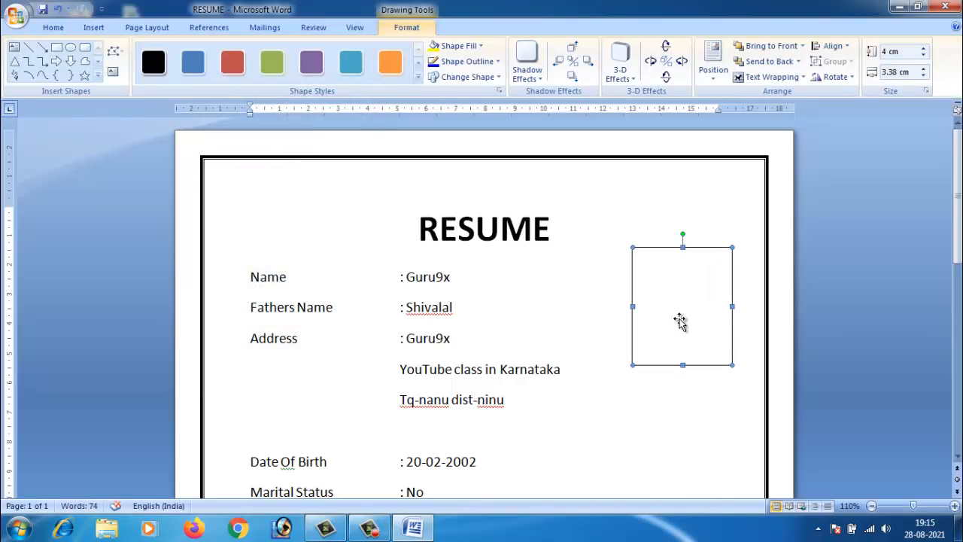
pyautogui.rightClick(680, 322)
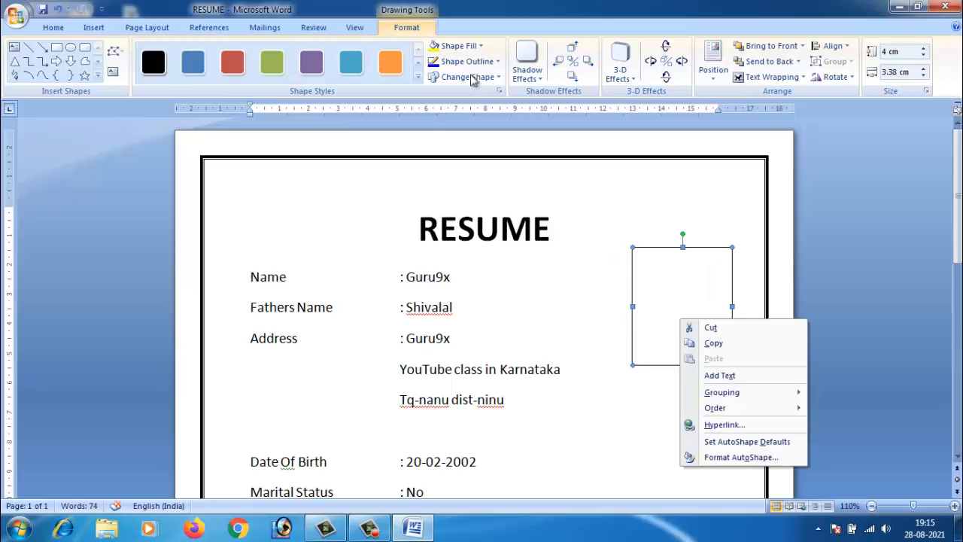
pyautogui.click(482, 48)
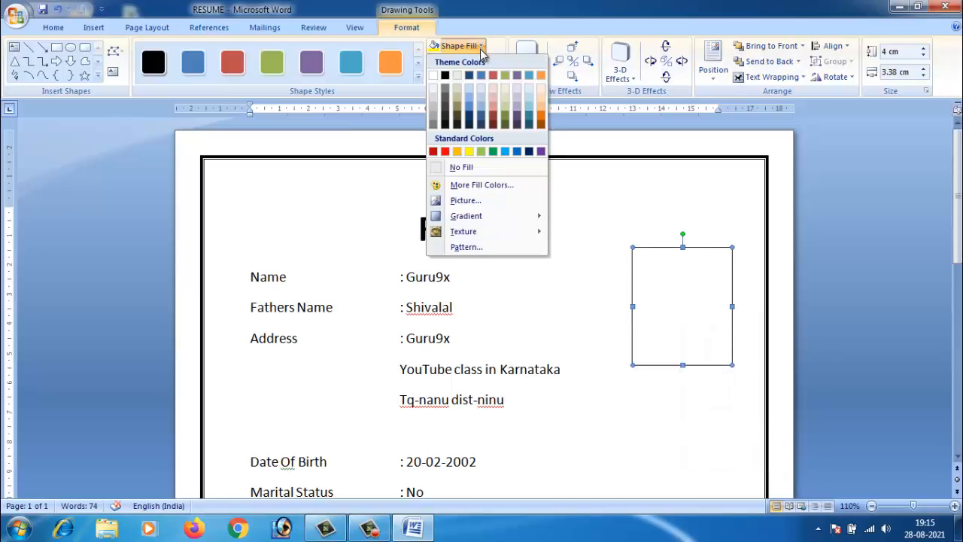
pyautogui.click(683, 275)
pyautogui.click(705, 198)
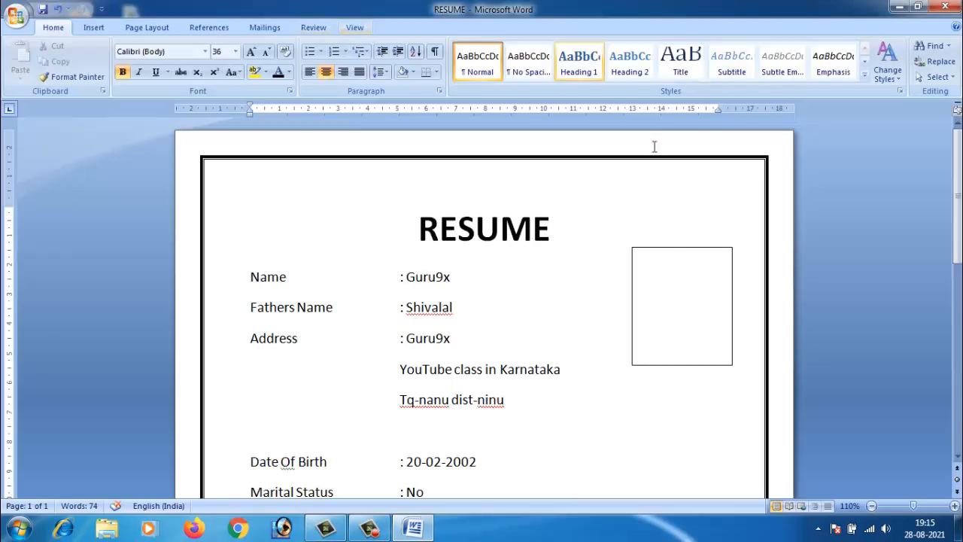
# Step: Fill the rectangle beside the personal details with the Free_Video_Assets picture from the Desktop
pyautogui.click(682, 261)
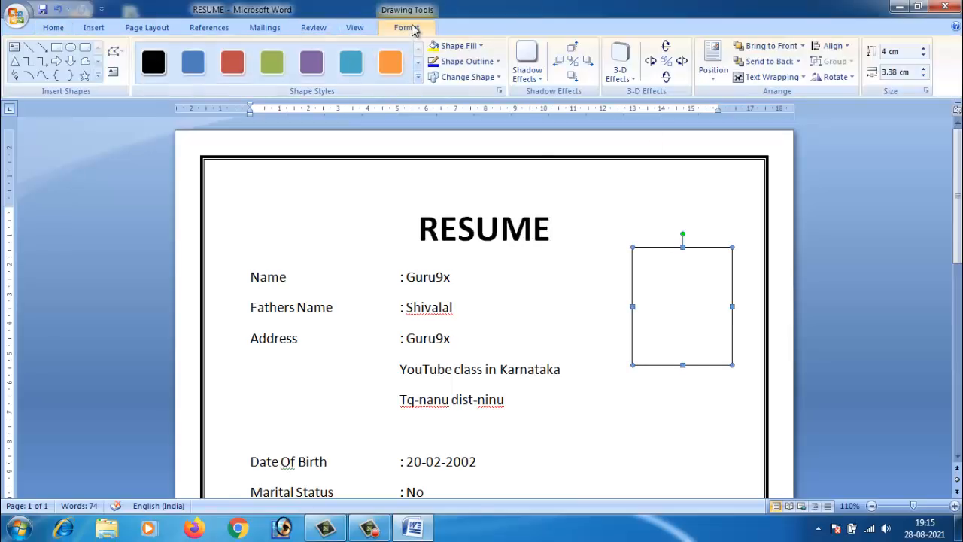
pyautogui.click(481, 48)
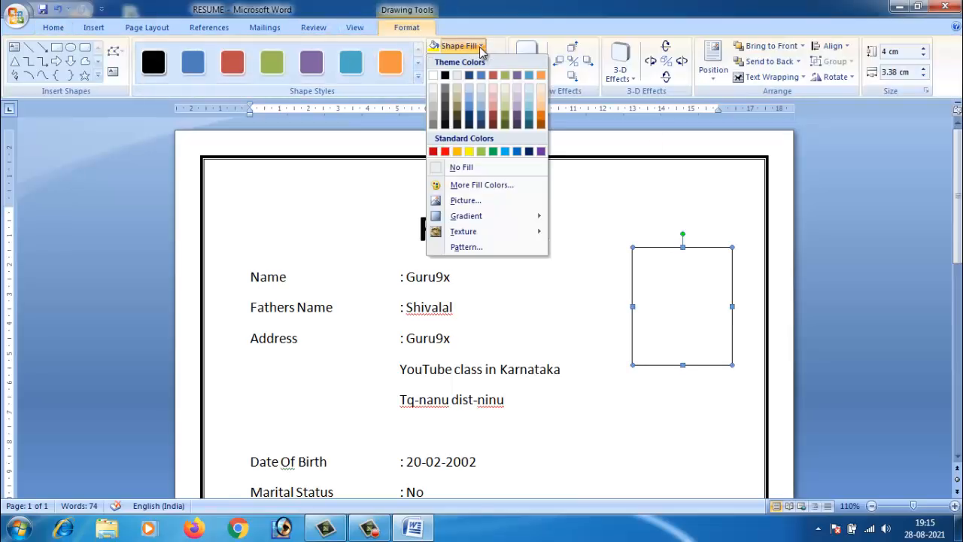
pyautogui.click(477, 201)
pyautogui.click(54, 126)
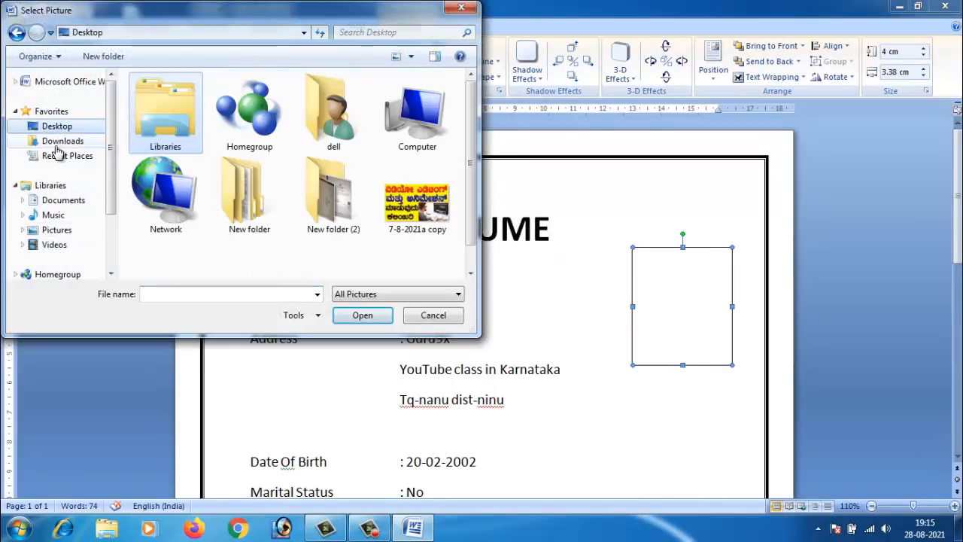
pyautogui.moveTo(470, 143); pyautogui.dragTo(468, 118)
pyautogui.click(346, 267)
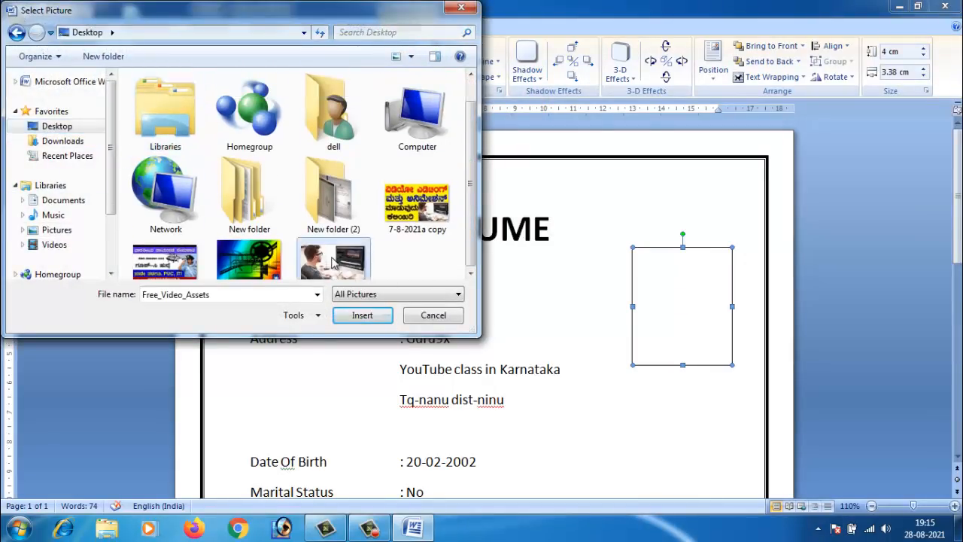
pyautogui.click(362, 315)
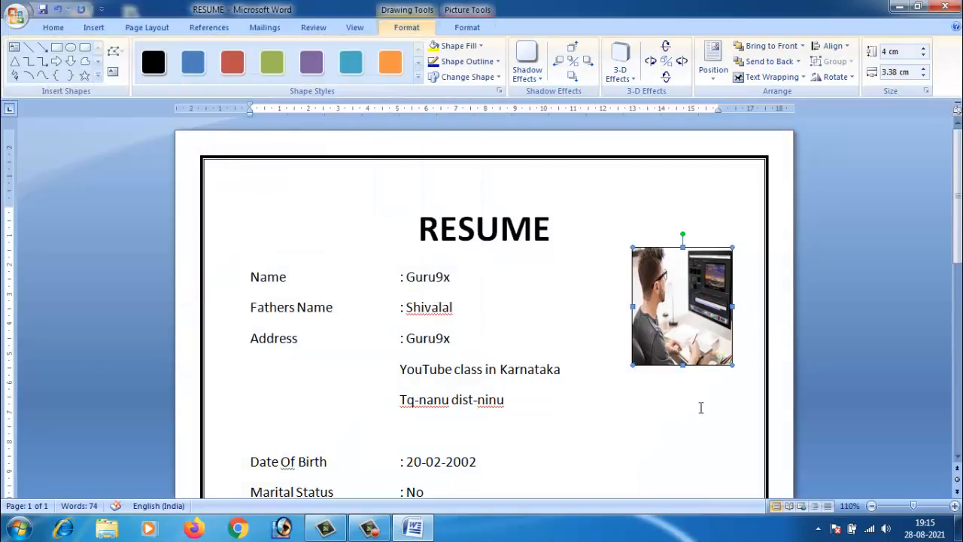
# Step: Choose a picture fill for the rectangle again and browse to the Appu Photos folder inside PHOTOS on drive D
pyautogui.click(481, 47)
pyautogui.click(482, 202)
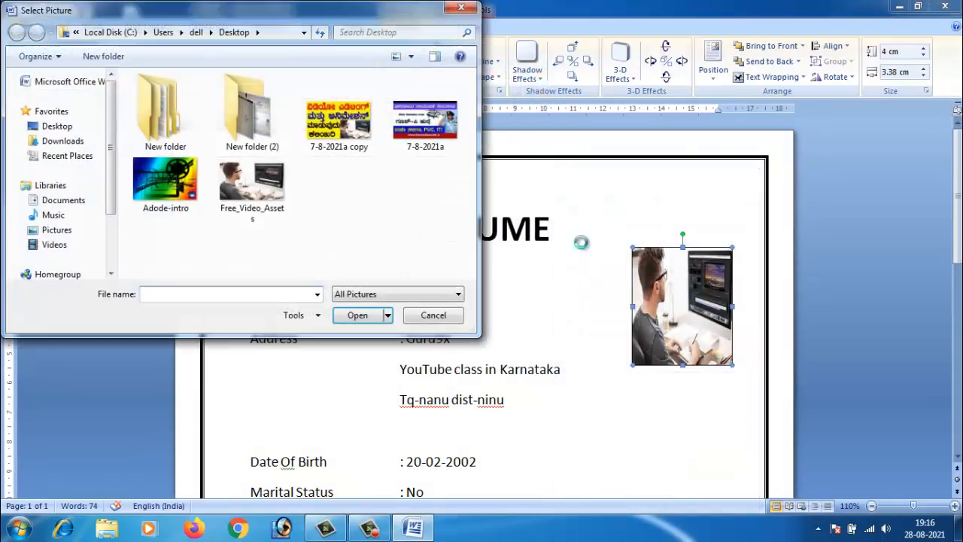
pyautogui.click(60, 126)
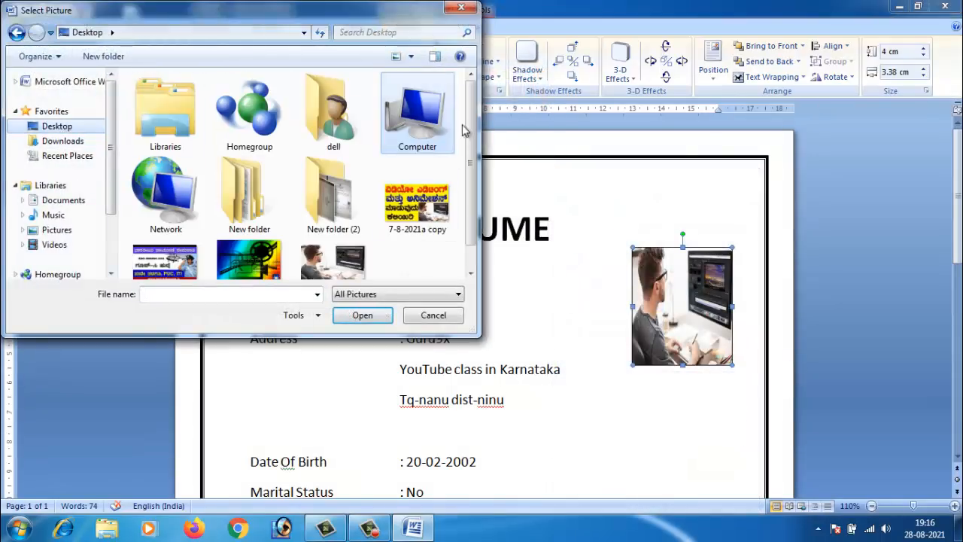
pyautogui.scroll(-1, 462, 130)
pyautogui.doubleClick(418, 91)
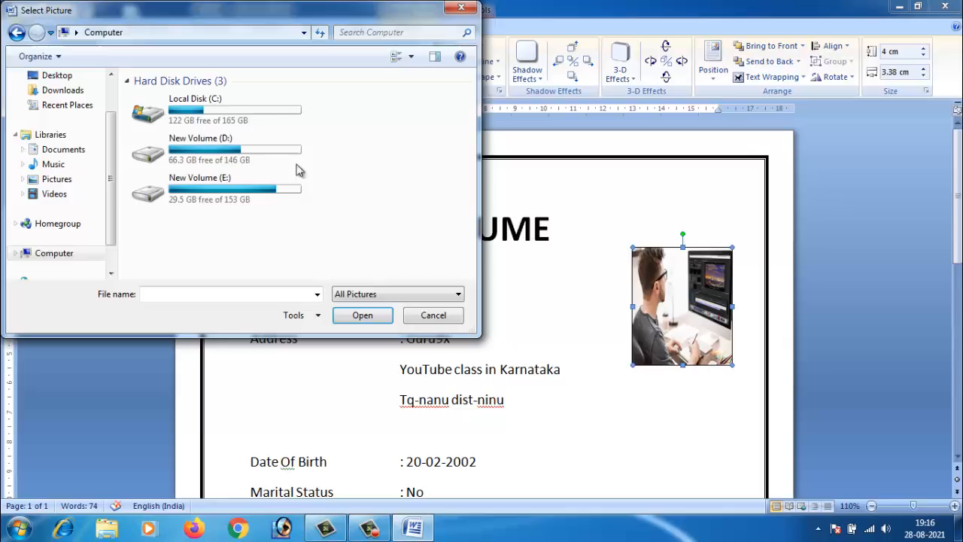
pyautogui.doubleClick(243, 158)
pyautogui.moveTo(475, 112); pyautogui.dragTo(469, 201)
pyautogui.doubleClick(150, 210)
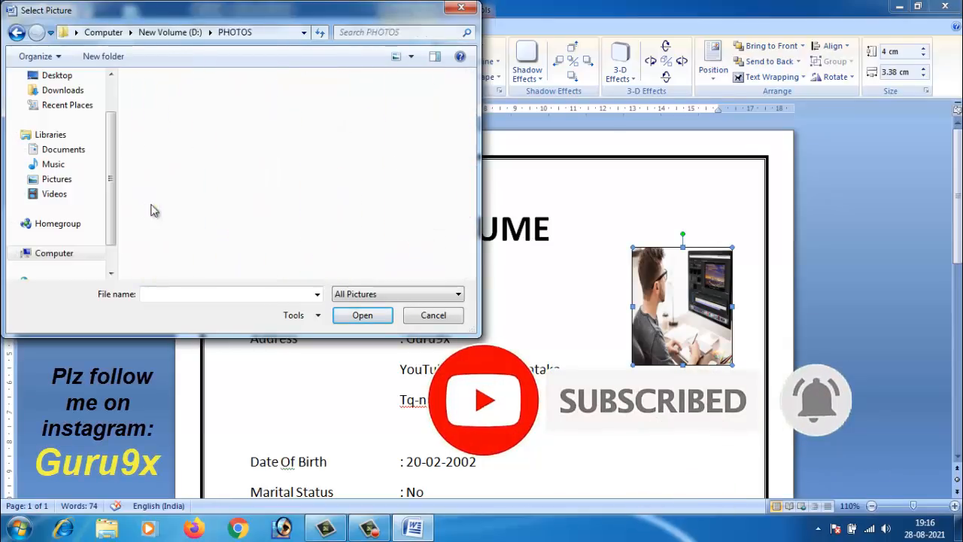
pyautogui.doubleClick(248, 113)
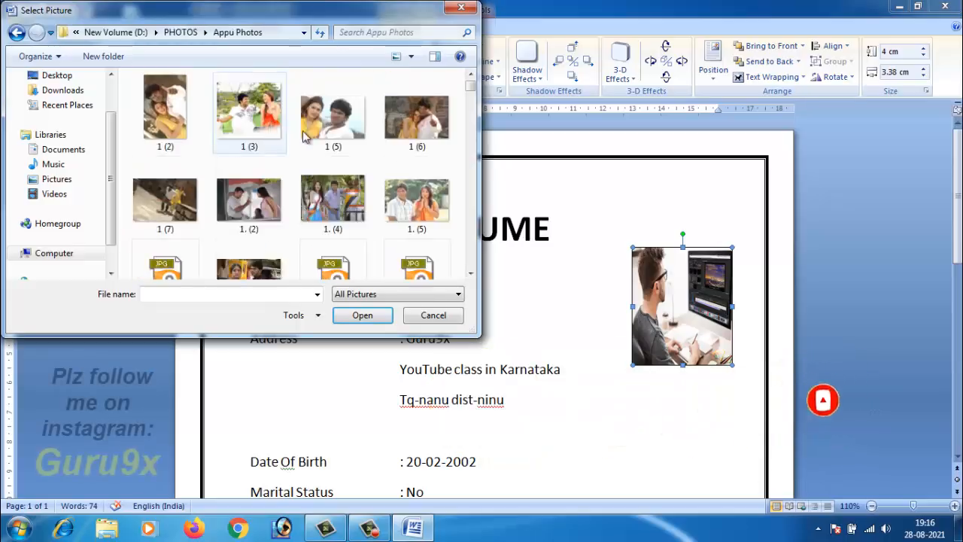
# Step: Fill the rectangle with the portrait picture PicsArt_05-31-01.25.53 and deselect the shape
pyautogui.moveTo(471, 92); pyautogui.dragTo(473, 278)
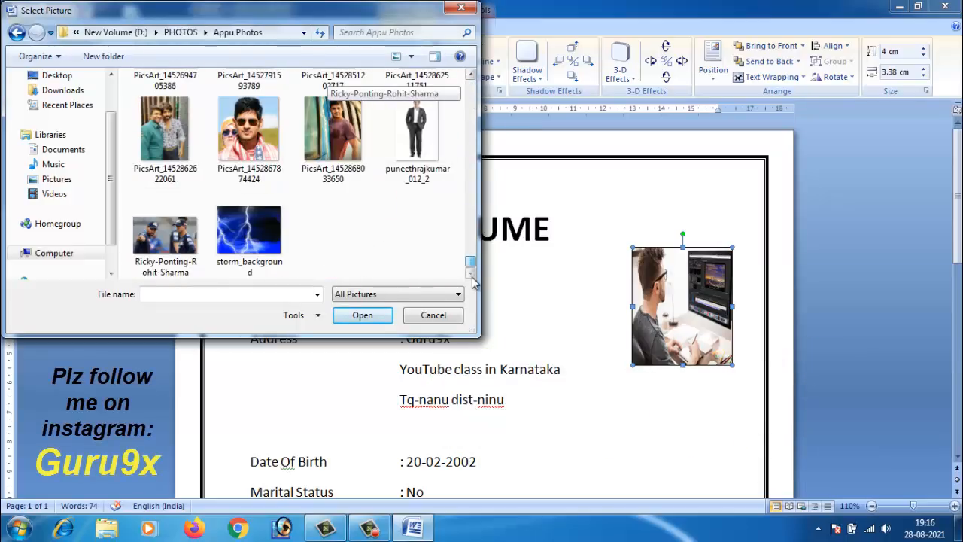
pyautogui.click(248, 131)
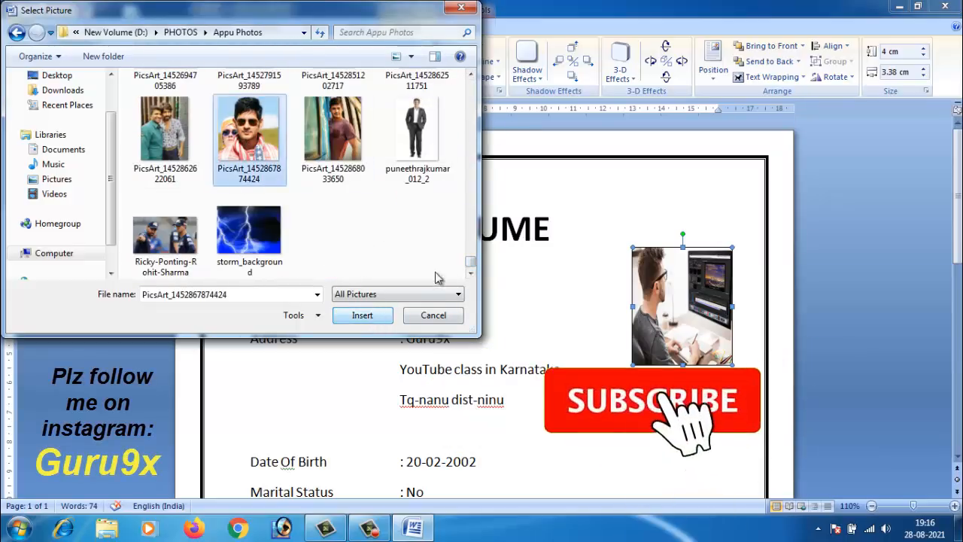
pyautogui.moveTo(467, 263); pyautogui.dragTo(467, 249)
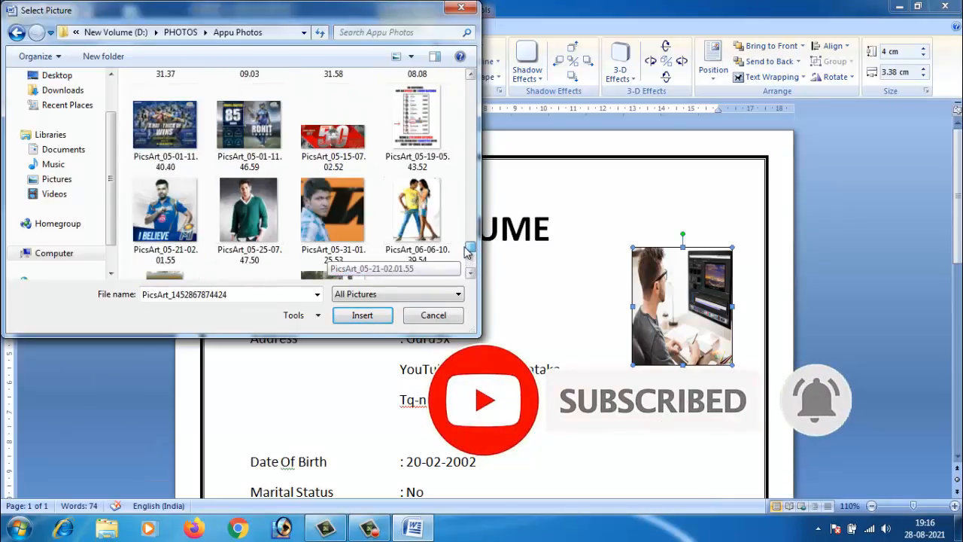
pyautogui.click(336, 229)
pyautogui.click(360, 315)
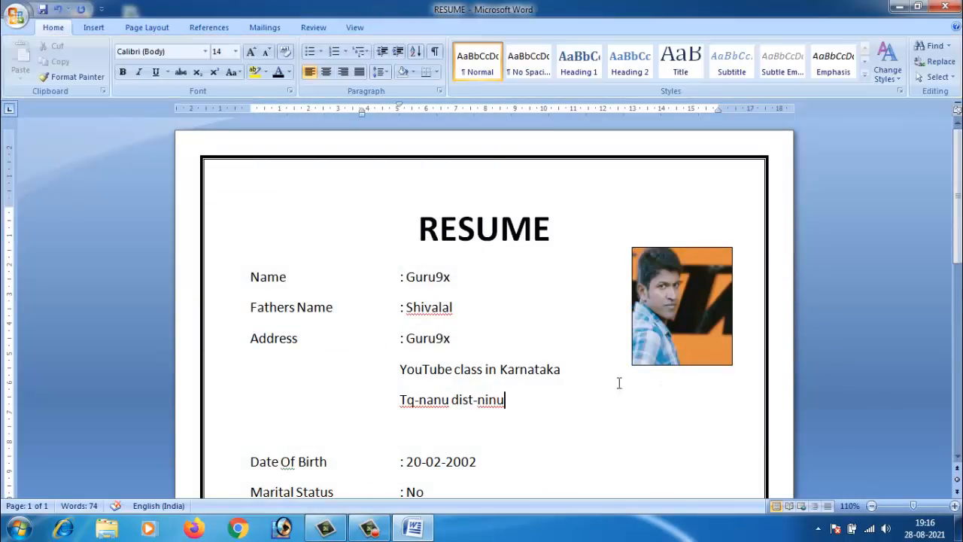
# Step: Review the resume from the heading and photo down through the education table and closing lines
pyautogui.scroll(-3, 703, 343)
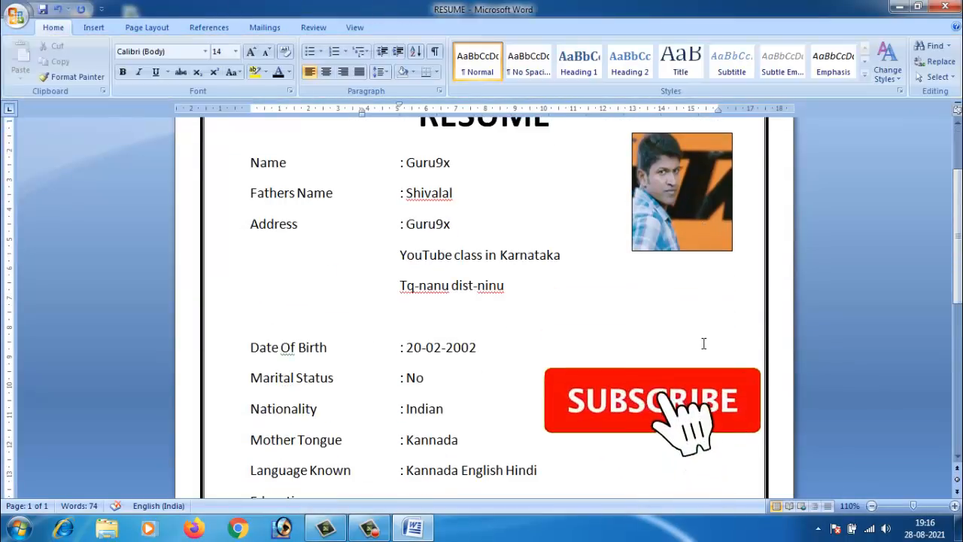
pyautogui.scroll(-10, 703, 343)
pyautogui.scroll(8, 703, 343)
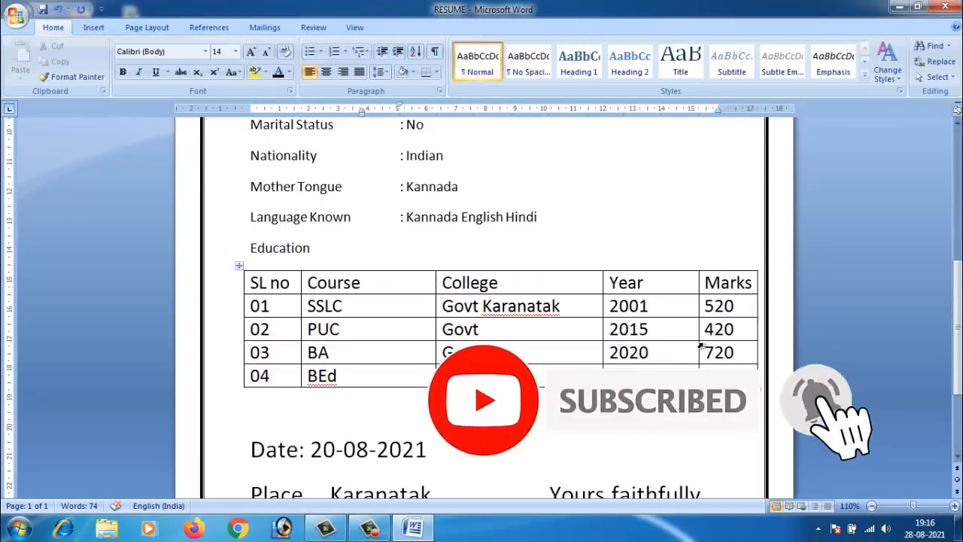
pyautogui.scroll(5, 703, 343)
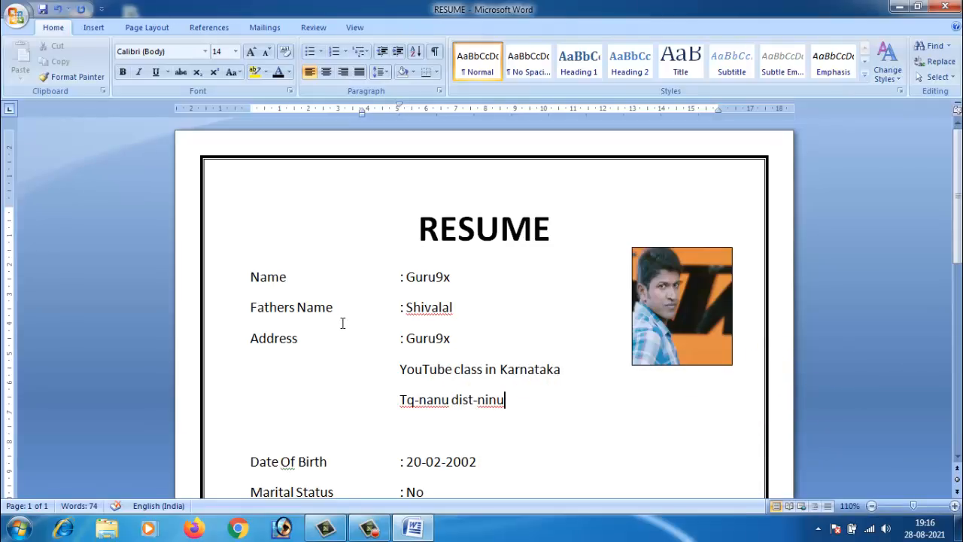
pyautogui.scroll(-2, 512, 370)
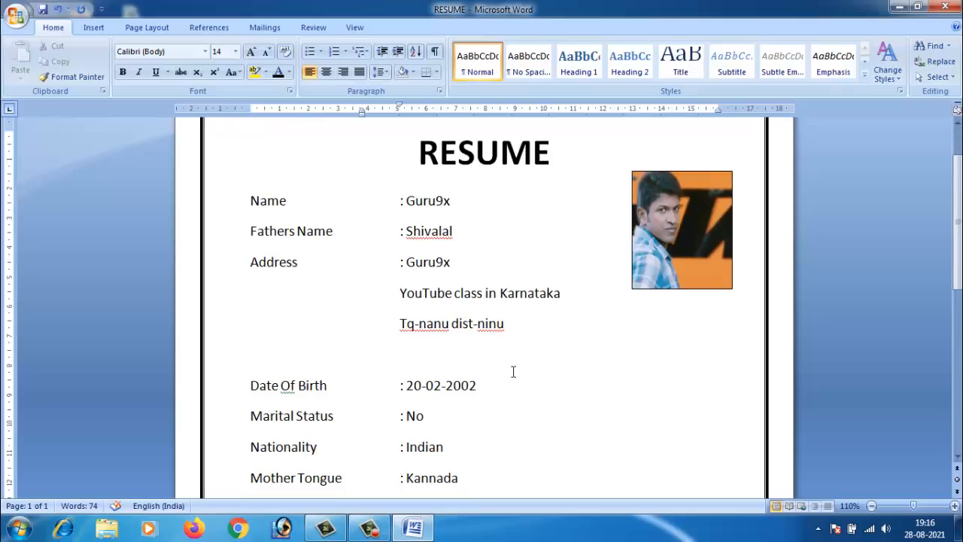